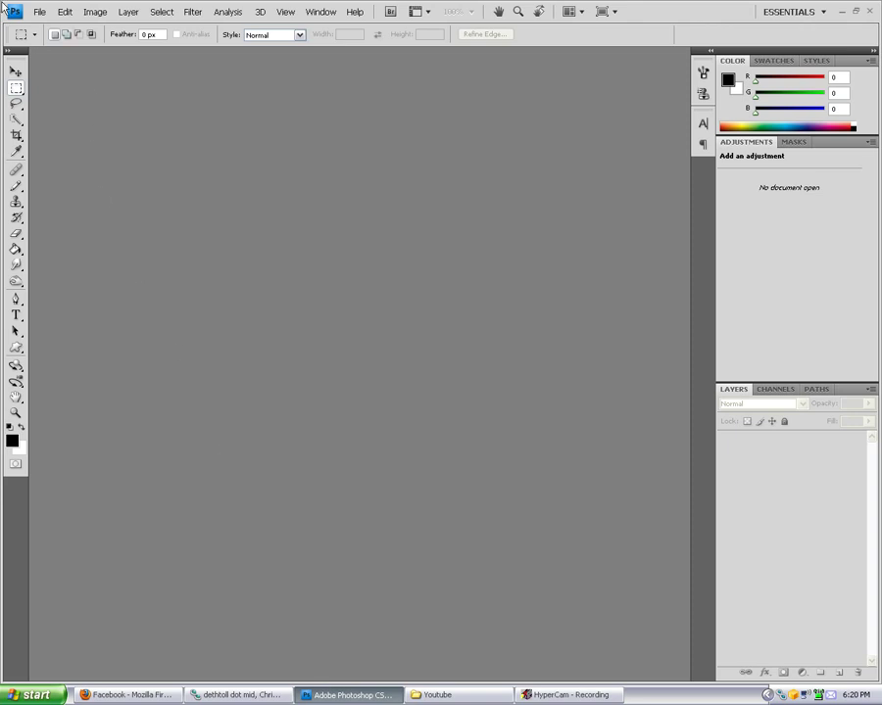
- Open ep2desert.png from the ep2 folder using a *desert* filter, then view it at 100%
{"action": "left_click", "coordinate": [39, 12]}
{"action": "left_click", "coordinate": [55, 39]}
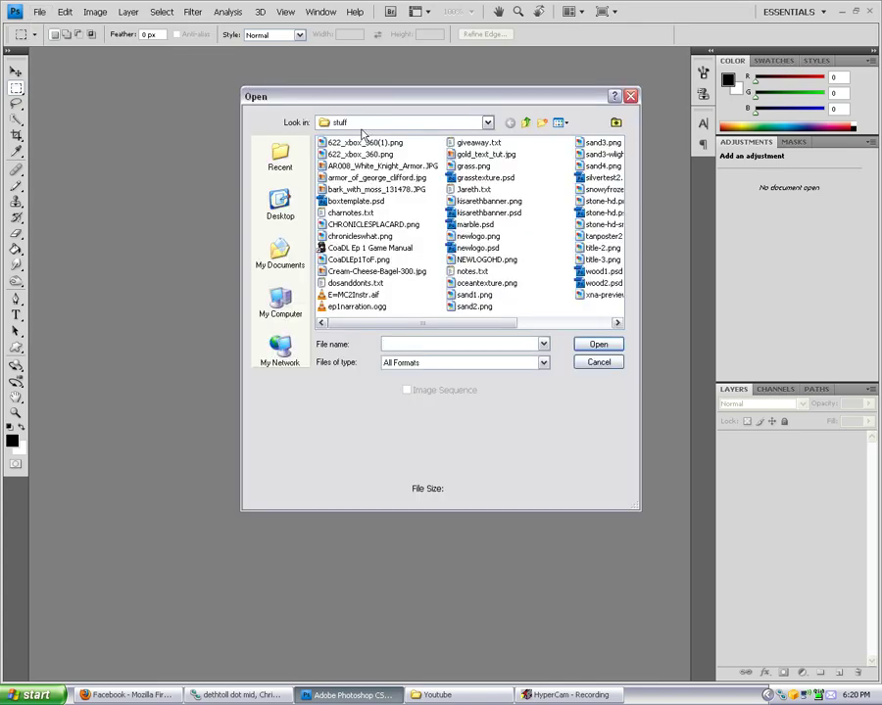
{"action": "left_click", "coordinate": [526, 122]}
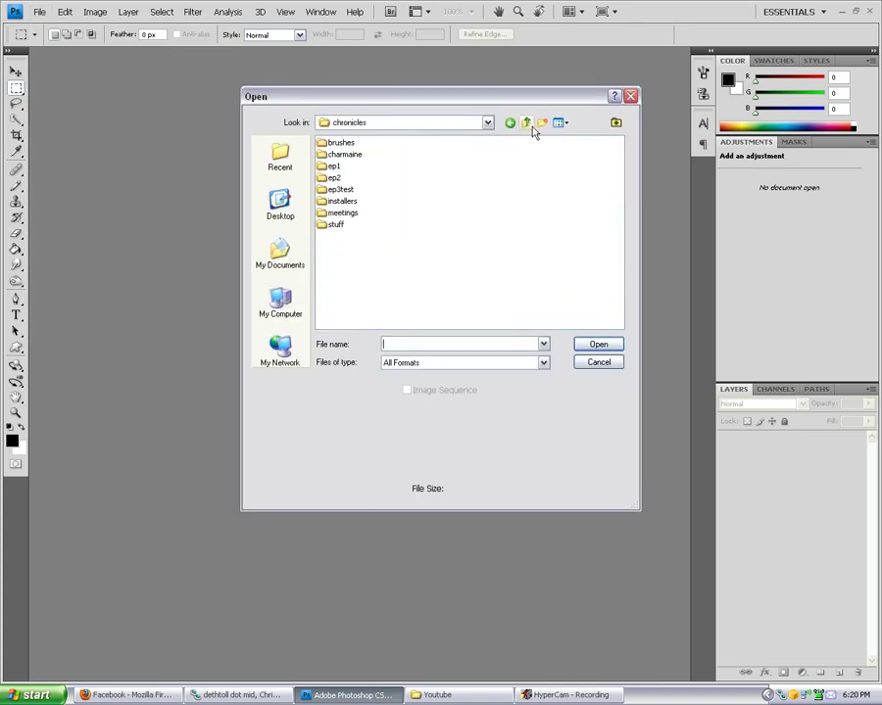
{"action": "left_click", "coordinate": [338, 168]}
{"action": "double_click", "coordinate": [335, 178]}
{"action": "type", "text": "*desert*"}
{"action": "key", "text": "Return"}
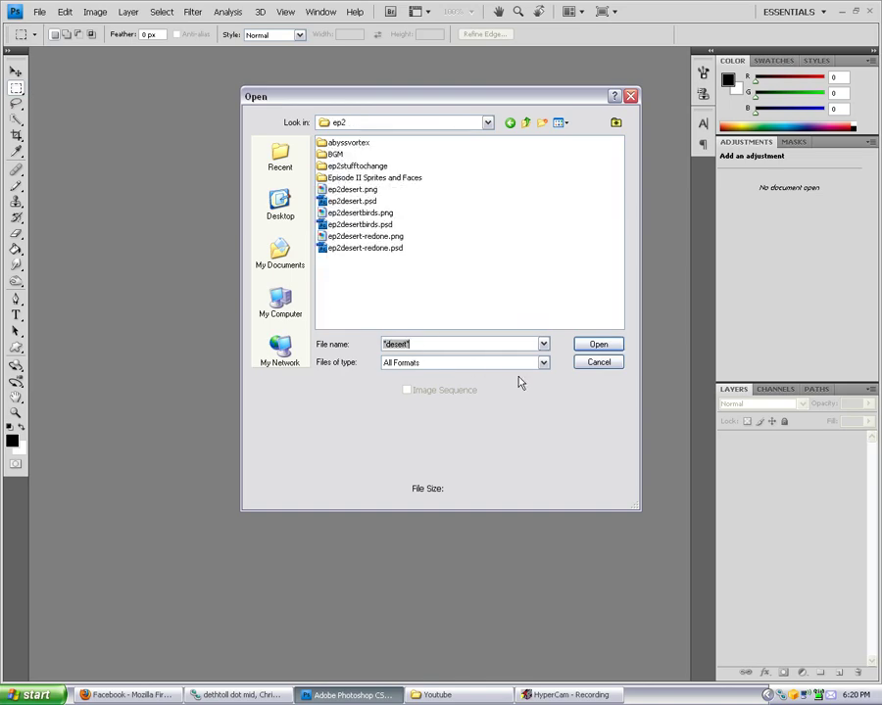
{"action": "left_click", "coordinate": [355, 191]}
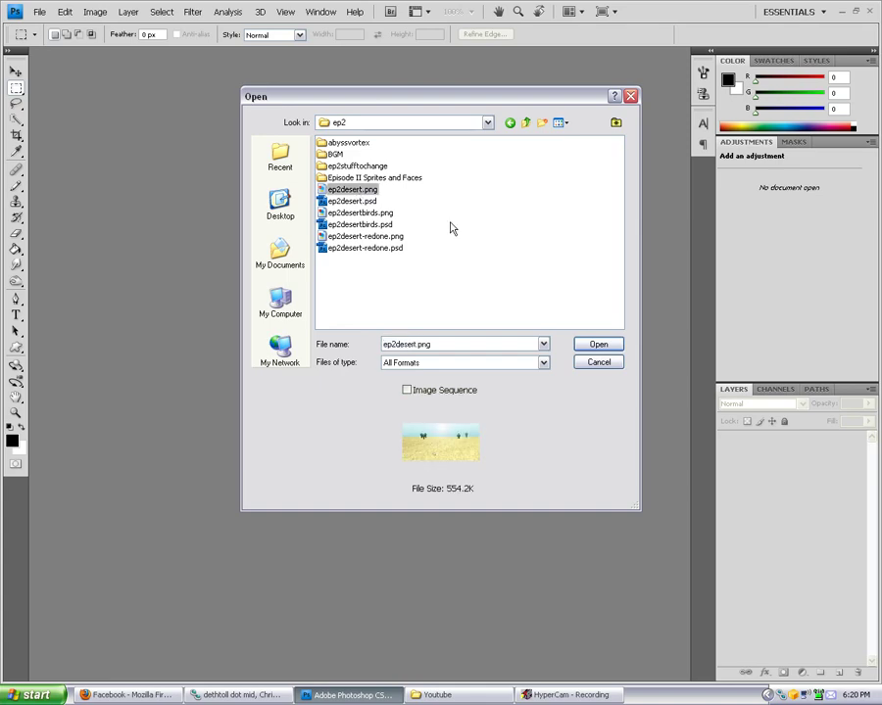
{"action": "left_click", "coordinate": [599, 343]}
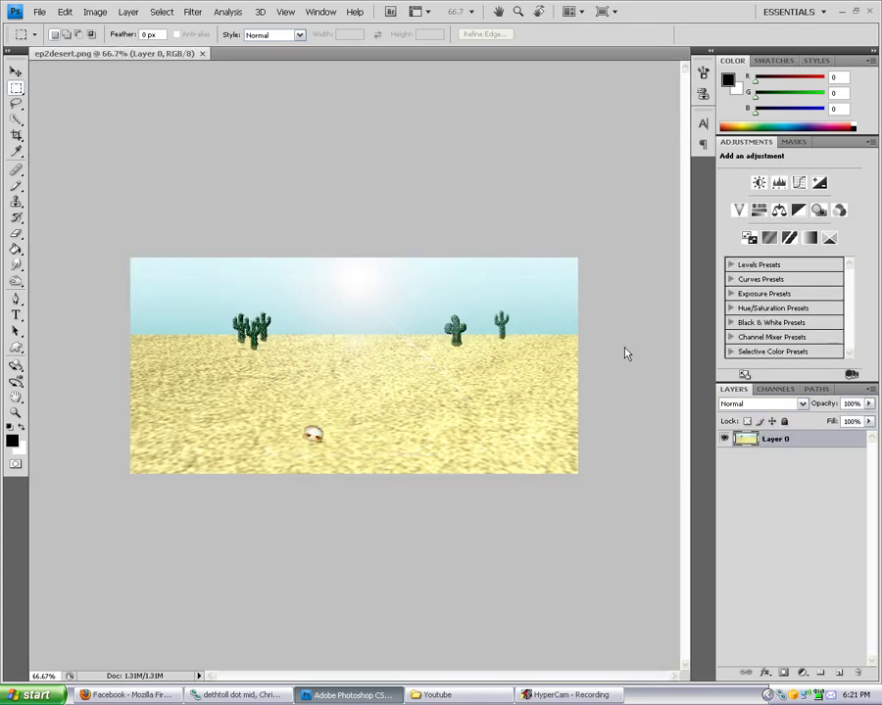
{"action": "key", "text": "ctrl+plus"}
{"action": "key", "text": "ctrl+plus"}
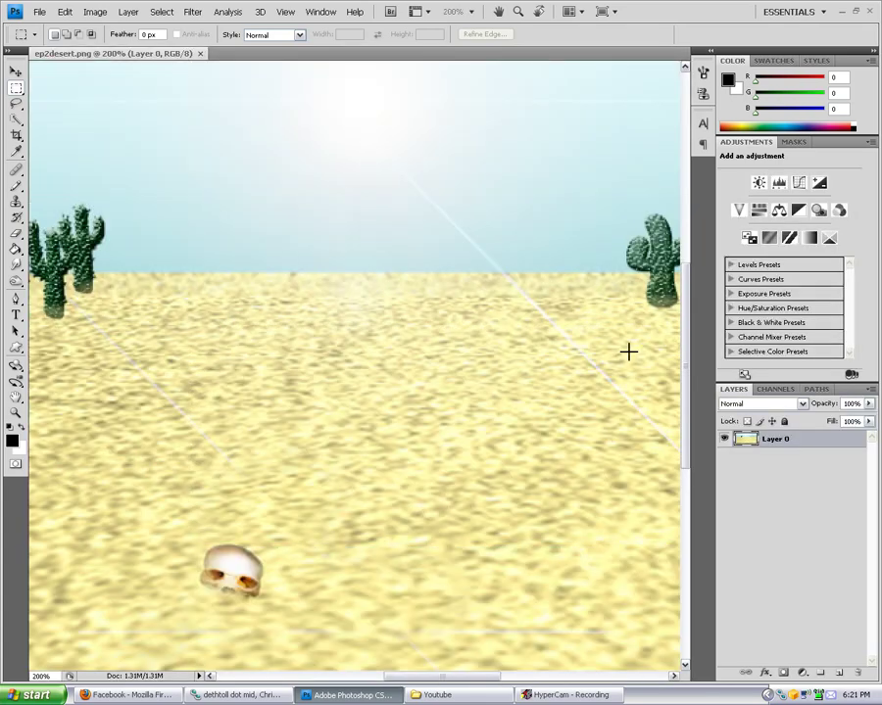
{"action": "key", "text": "ctrl+minus"}
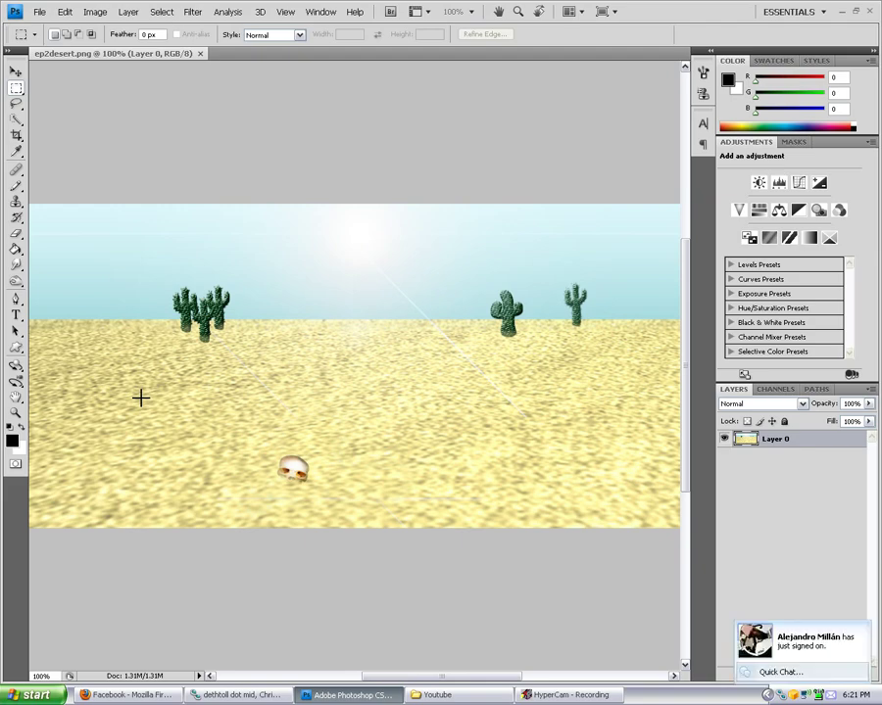
- Open ep2desert-redone.png through the *desert* file filter and view it at 100%
{"action": "left_click", "coordinate": [39, 11]}
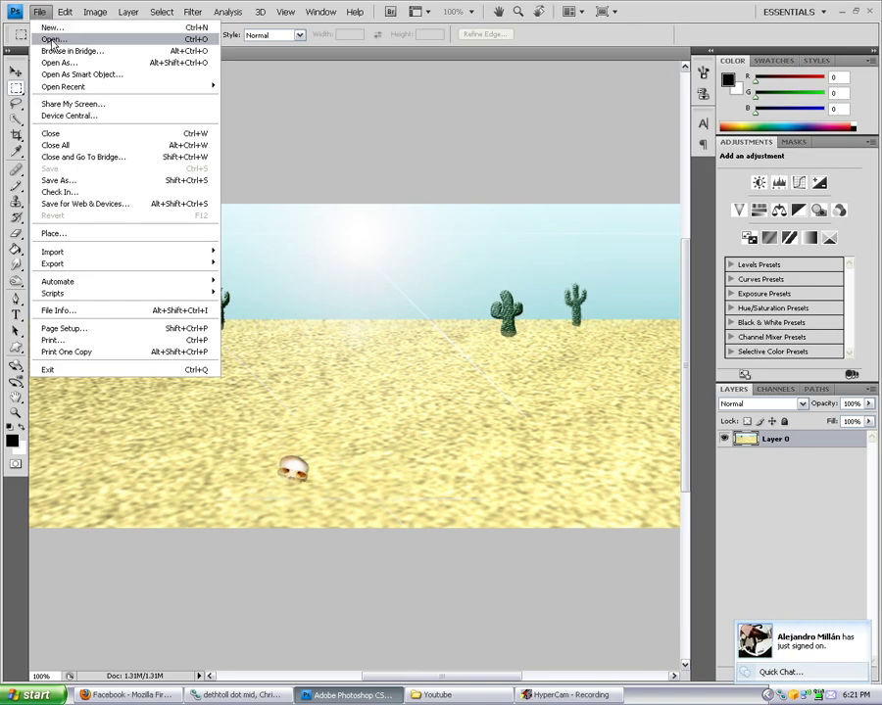
{"action": "left_click", "coordinate": [62, 39]}
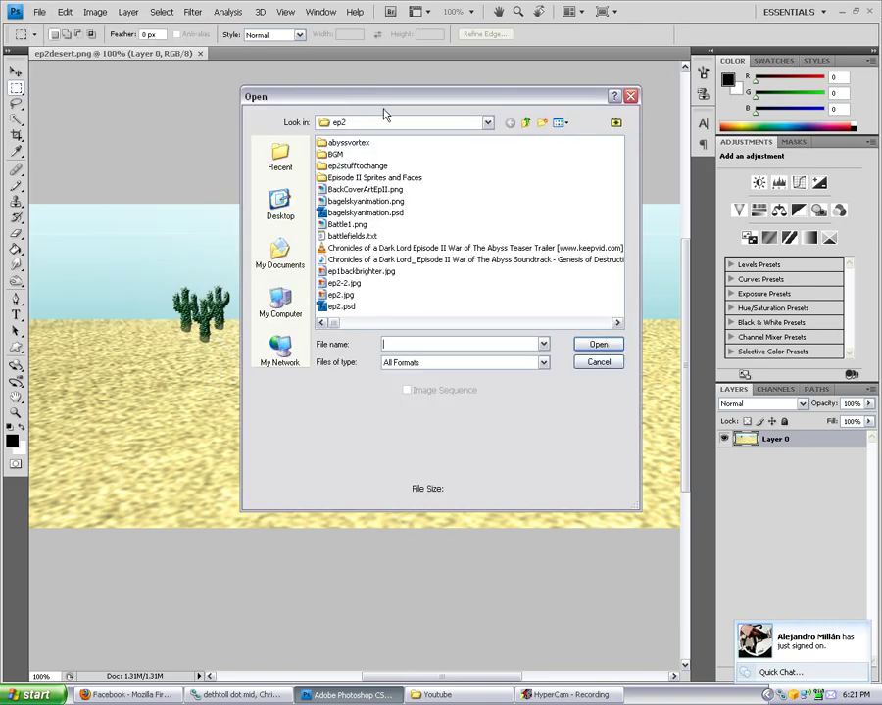
{"action": "type", "text": "*desert*"}
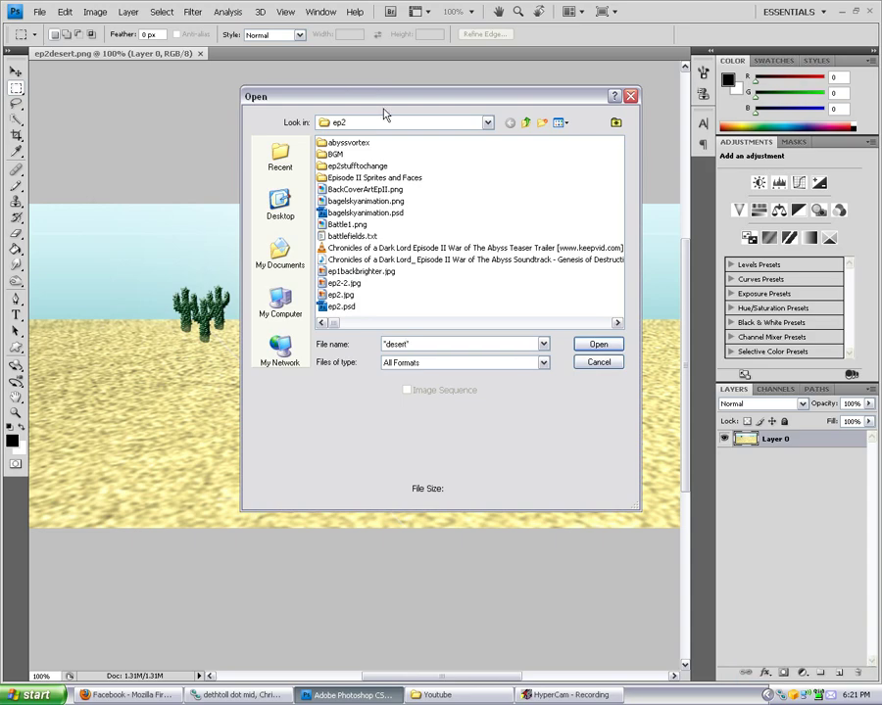
{"action": "key", "text": "Return"}
{"action": "left_click", "coordinate": [387, 236]}
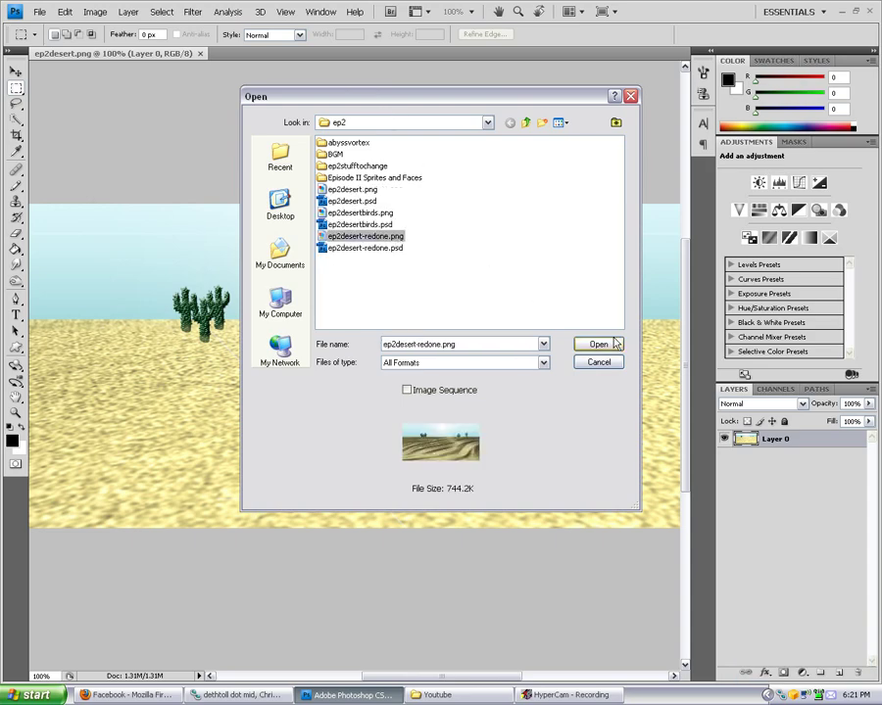
{"action": "left_click", "coordinate": [597, 344]}
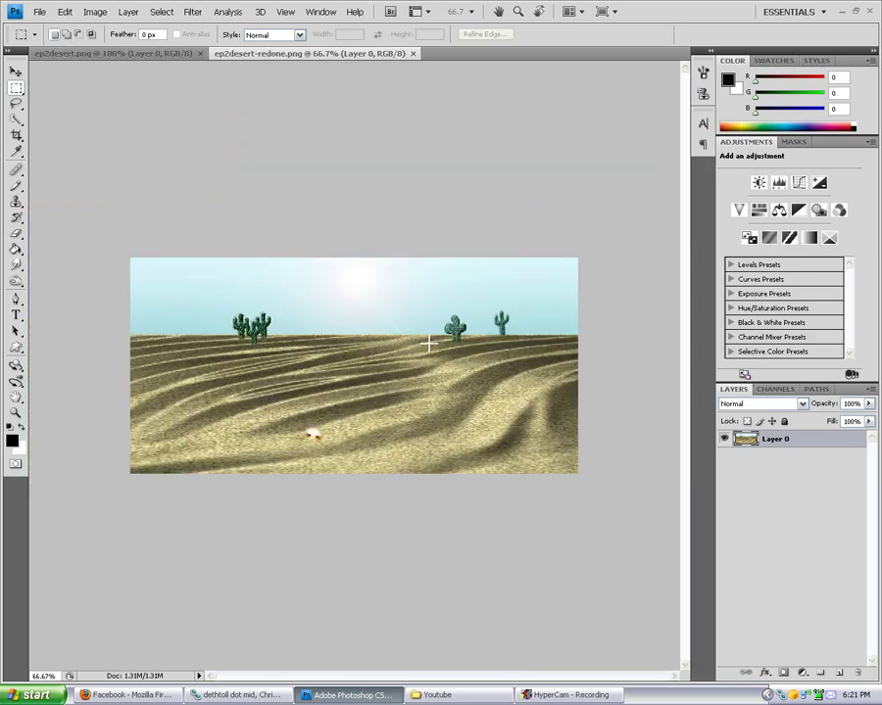
{"action": "key", "text": "ctrl+plus"}
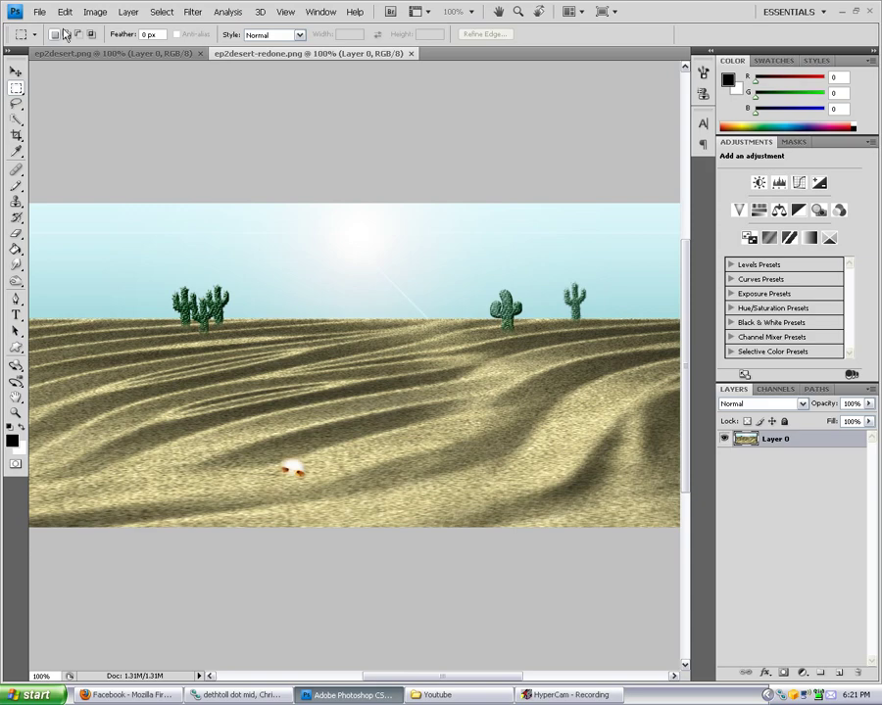
- Close both desert documents and open sand3.png from the chronicles stuff folder
{"action": "left_click", "coordinate": [412, 54]}
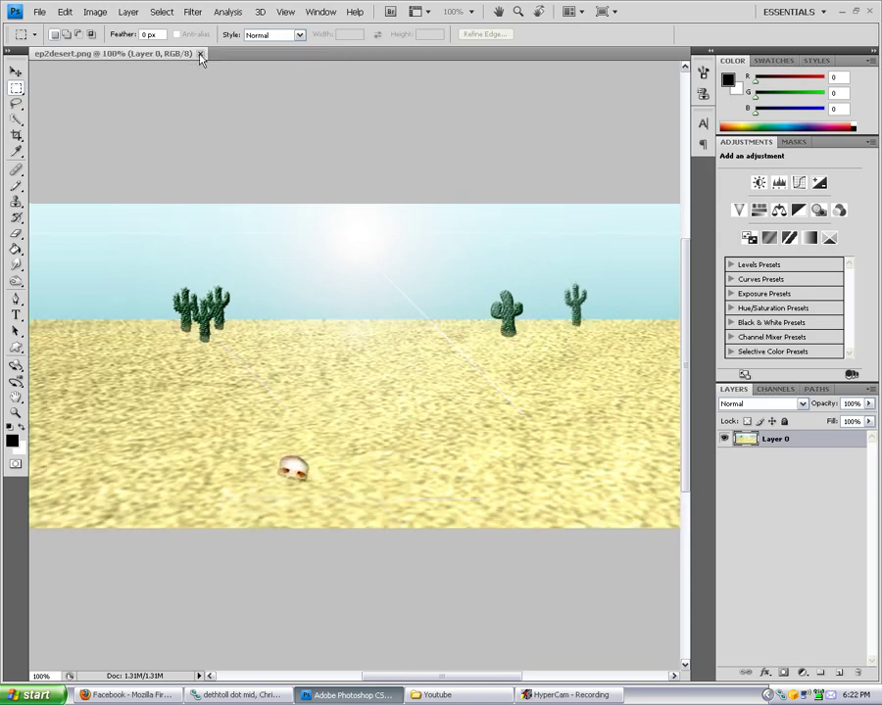
{"action": "left_click", "coordinate": [200, 53]}
{"action": "left_click", "coordinate": [39, 12]}
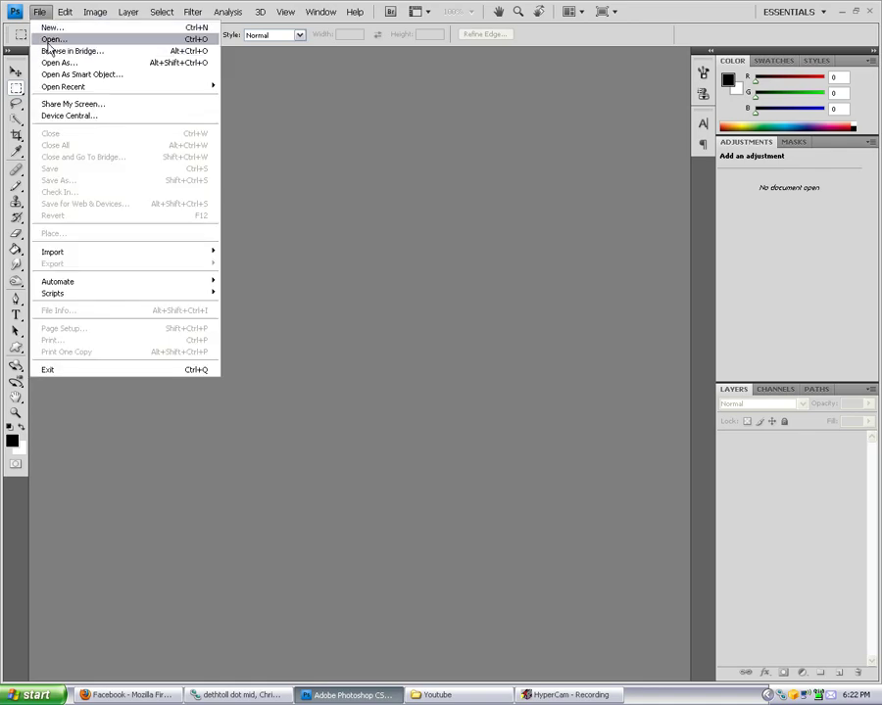
{"action": "left_click", "coordinate": [35, 39]}
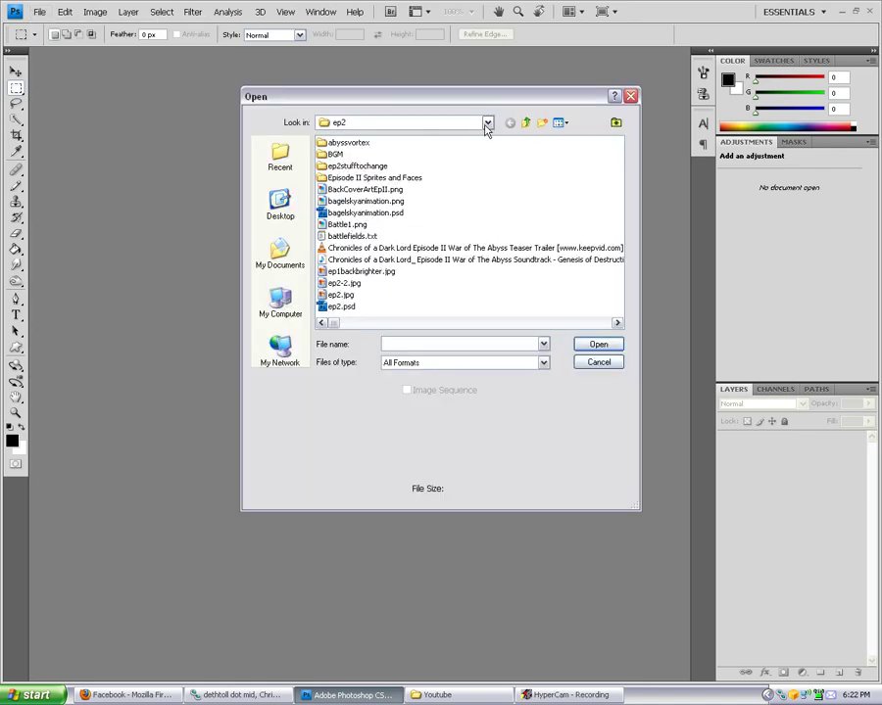
{"action": "left_click", "coordinate": [526, 123]}
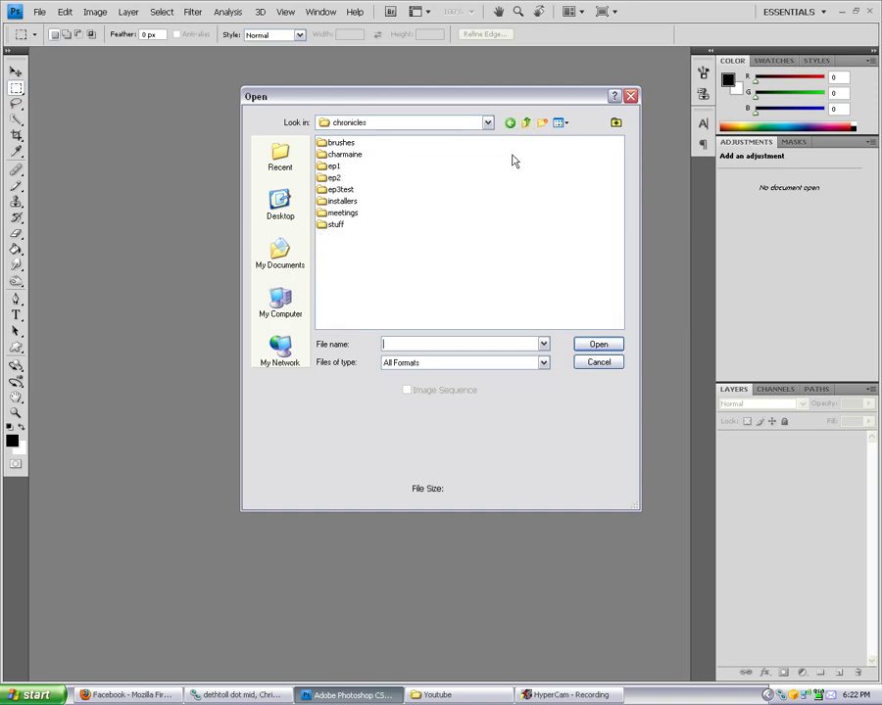
{"action": "double_click", "coordinate": [337, 224]}
{"action": "left_click", "coordinate": [527, 324]}
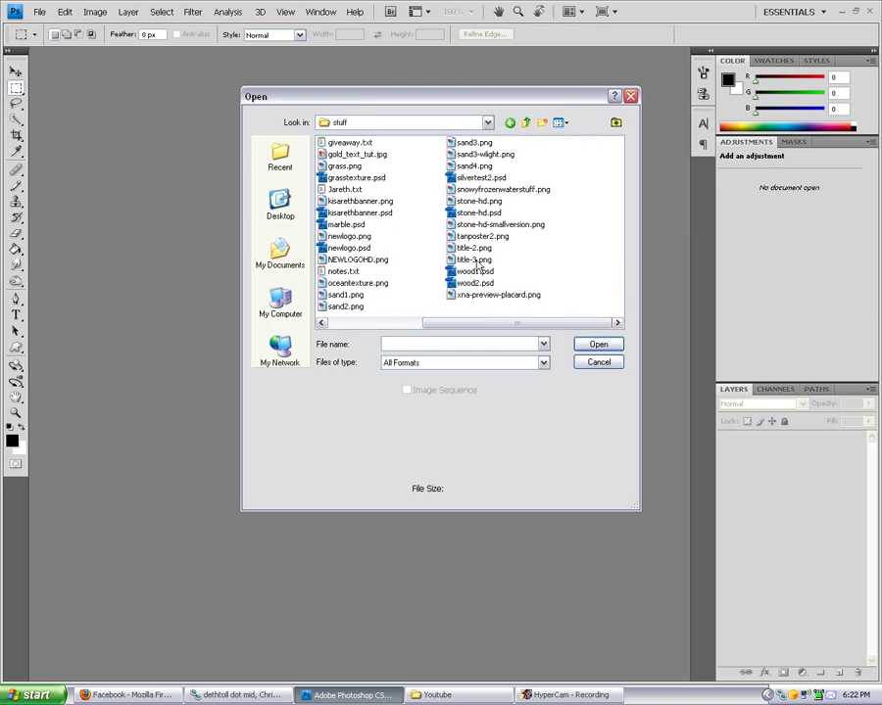
{"action": "left_click", "coordinate": [477, 259]}
{"action": "left_click", "coordinate": [475, 167]}
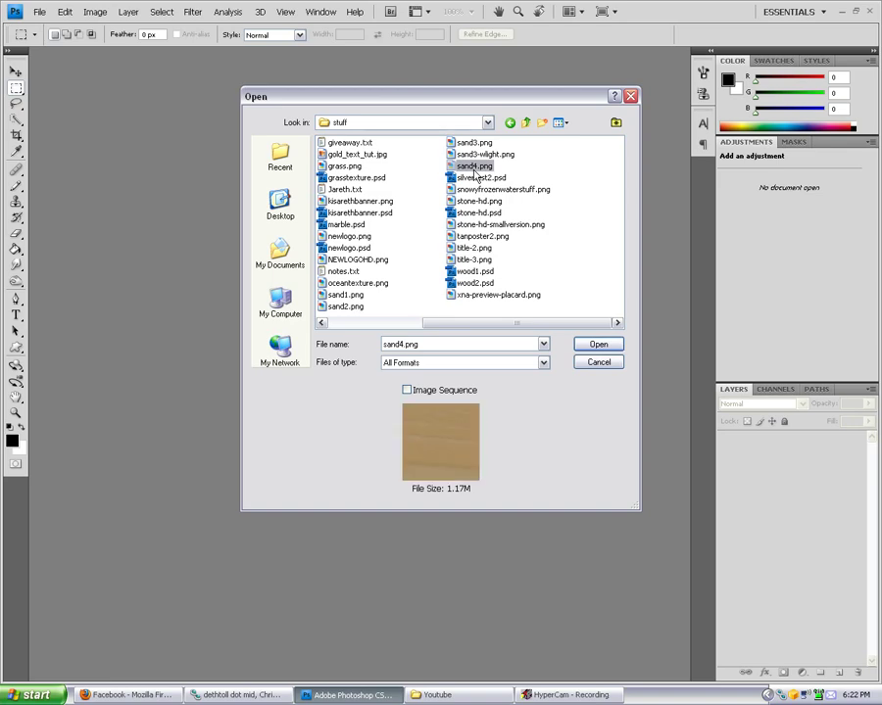
{"action": "left_click", "coordinate": [475, 144]}
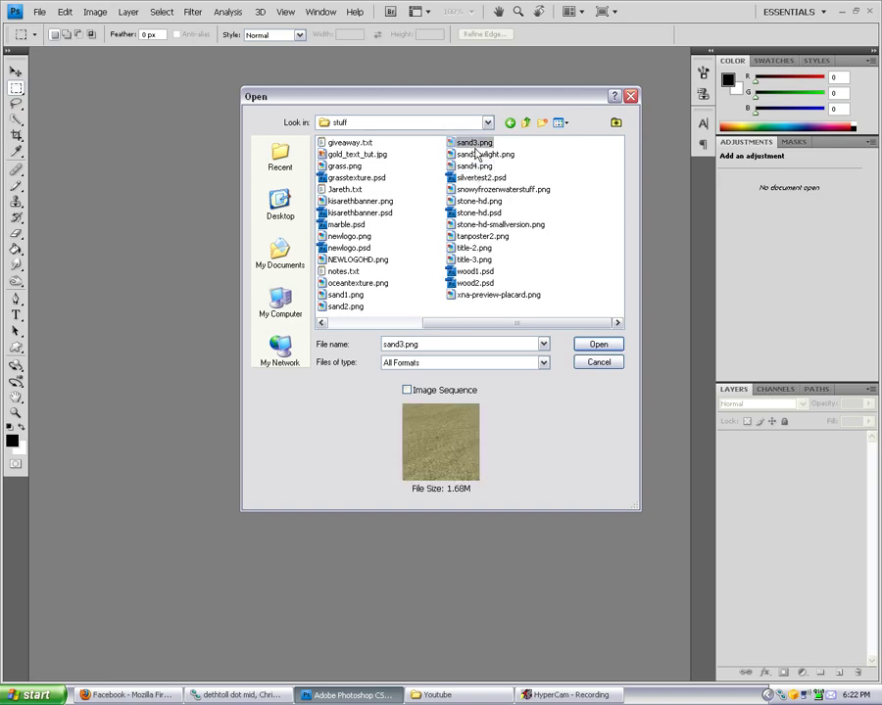
{"action": "left_click", "coordinate": [608, 345]}
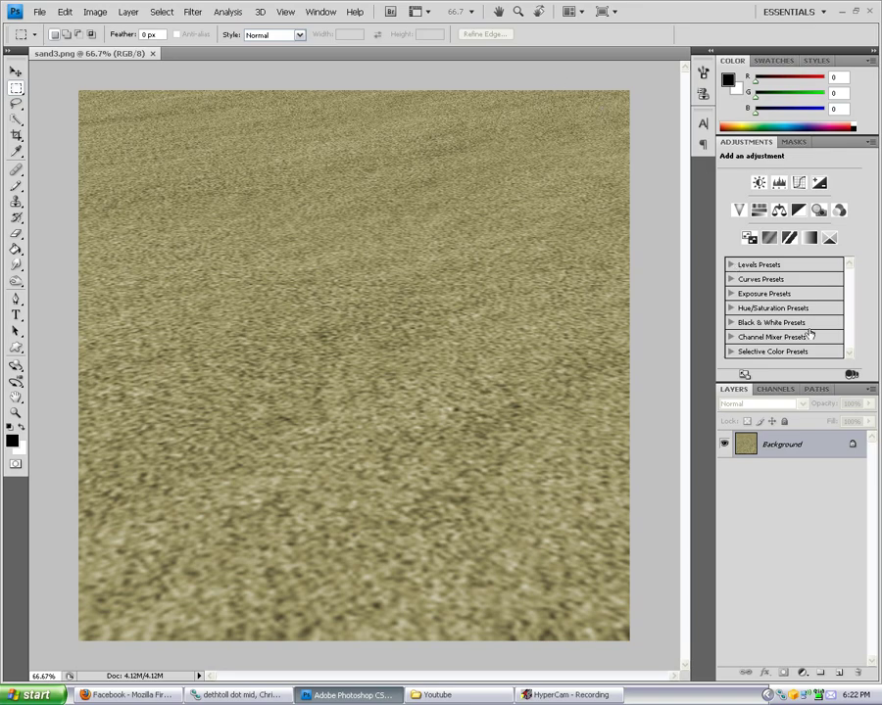
- Convert the locked sand Background into Layer 0 and hide it
{"action": "double_click", "coordinate": [826, 445]}
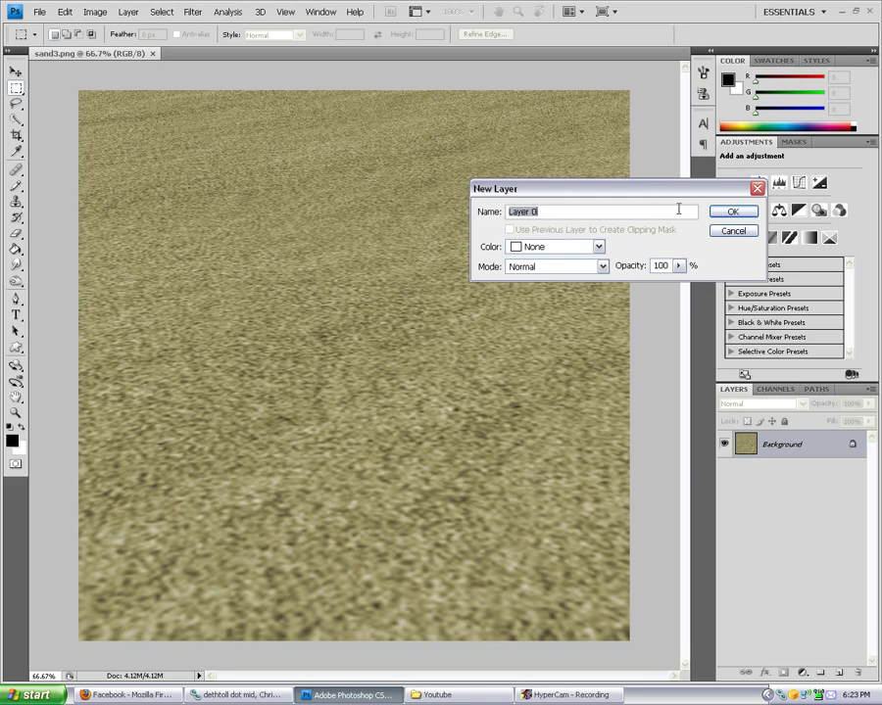
{"action": "left_click", "coordinate": [741, 214]}
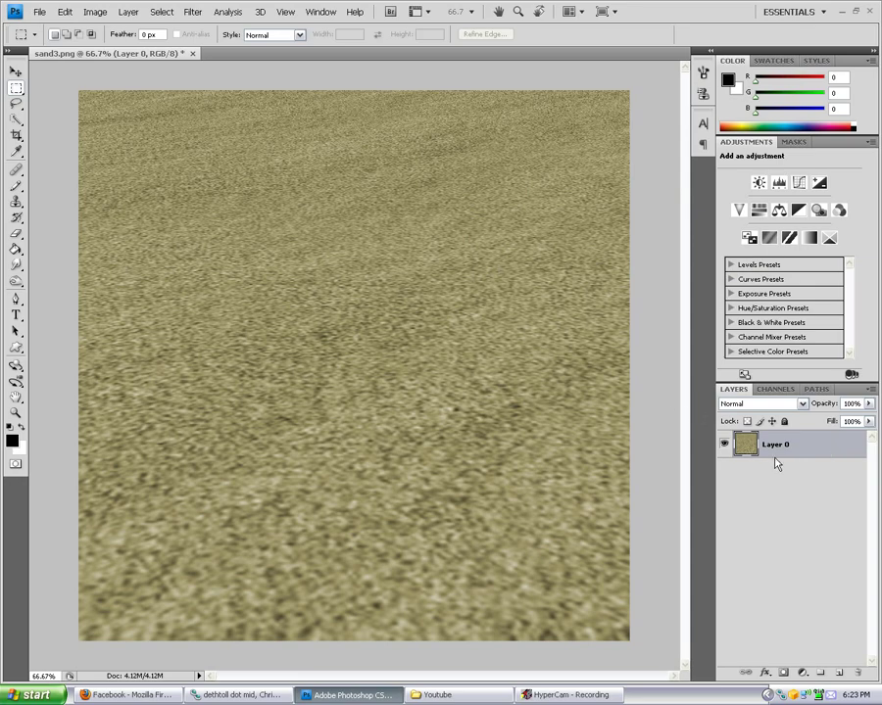
{"action": "left_click", "coordinate": [724, 445]}
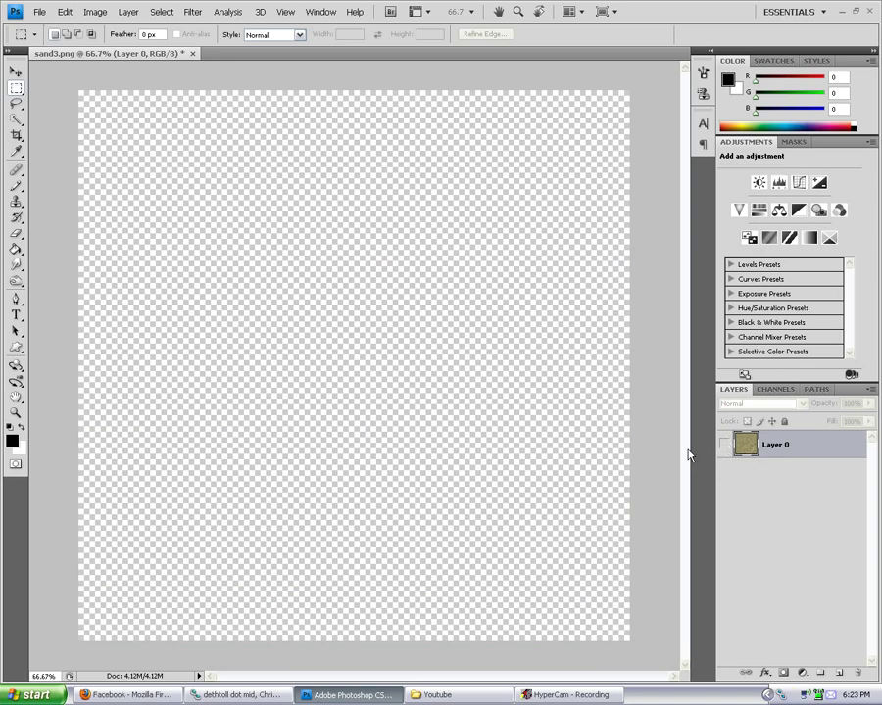
- Add a new empty Layer 1 above the hidden Layer 0
{"action": "left_click", "coordinate": [127, 17]}
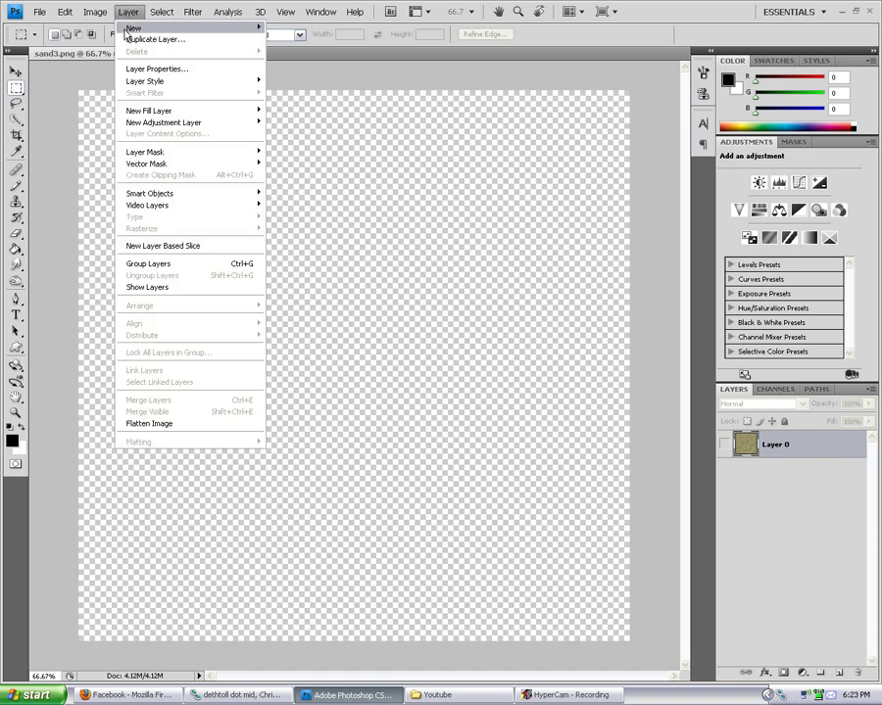
{"action": "mouse_move", "coordinate": [127, 32]}
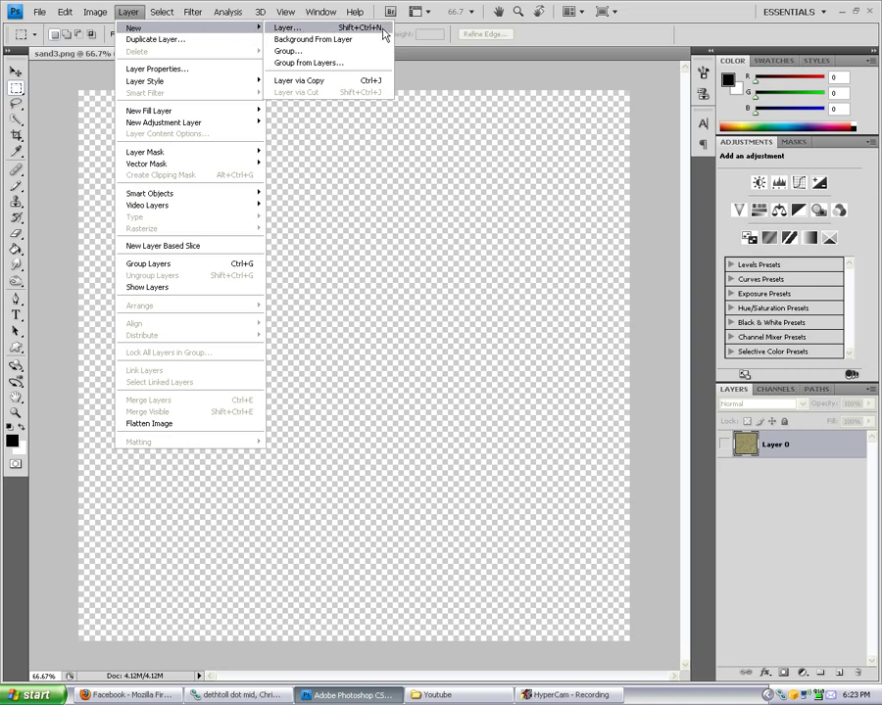
{"action": "key", "text": "Escape"}
{"action": "key", "text": "Escape"}
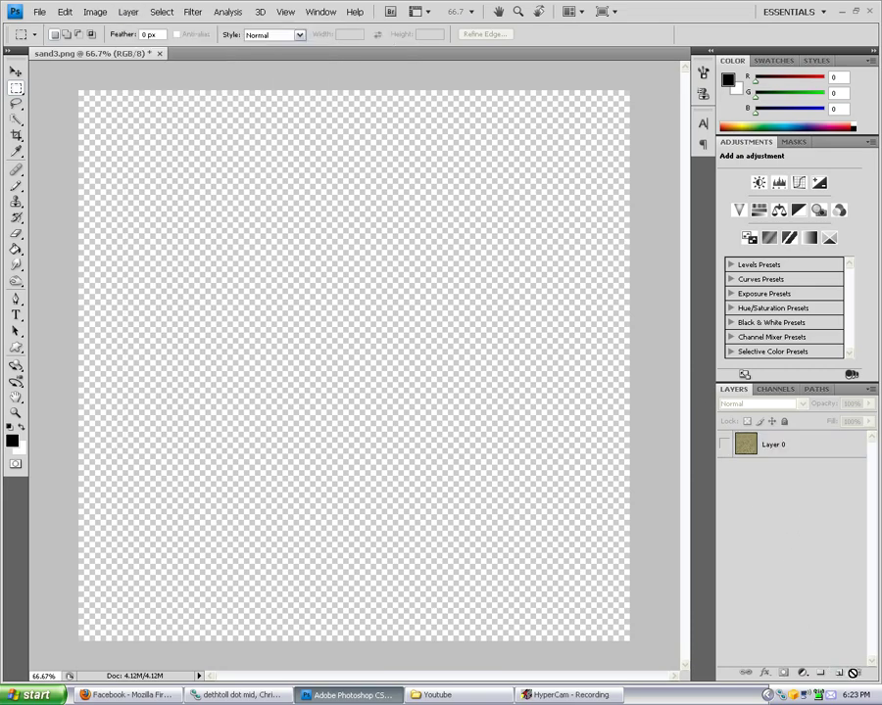
{"action": "left_click", "coordinate": [839, 675]}
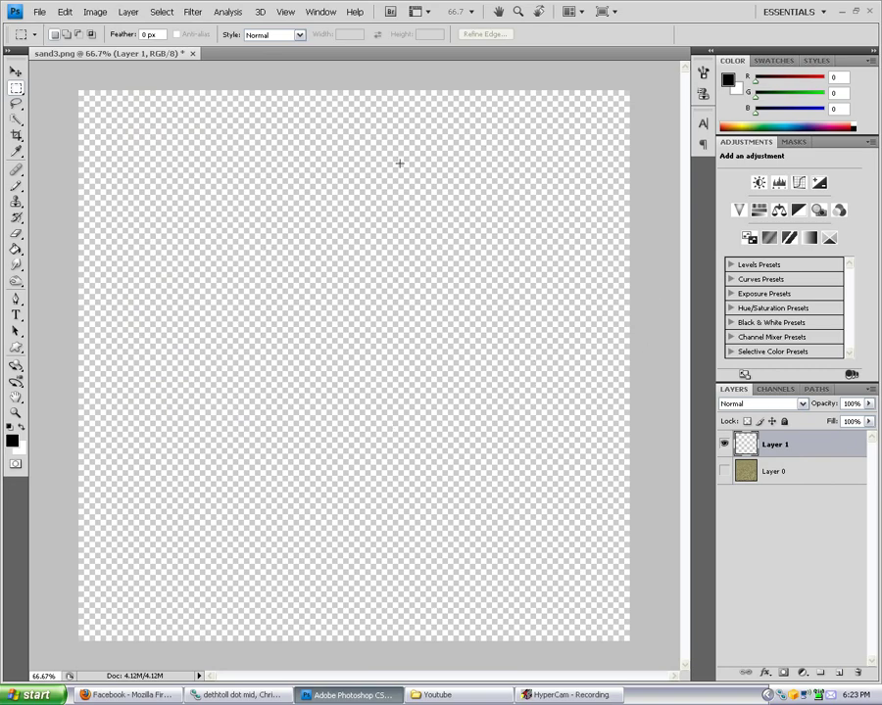
{"action": "left_click", "coordinate": [16, 249]}
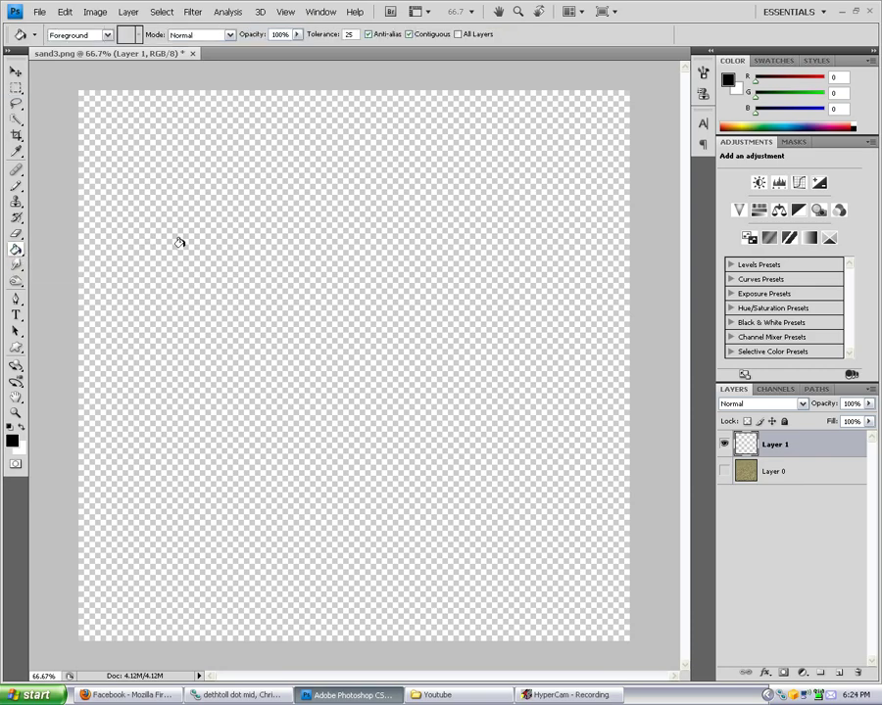
- Fill Layer 1 solid black via Edit > Fill with Use set to Foreground Color
{"action": "left_click", "coordinate": [358, 247]}
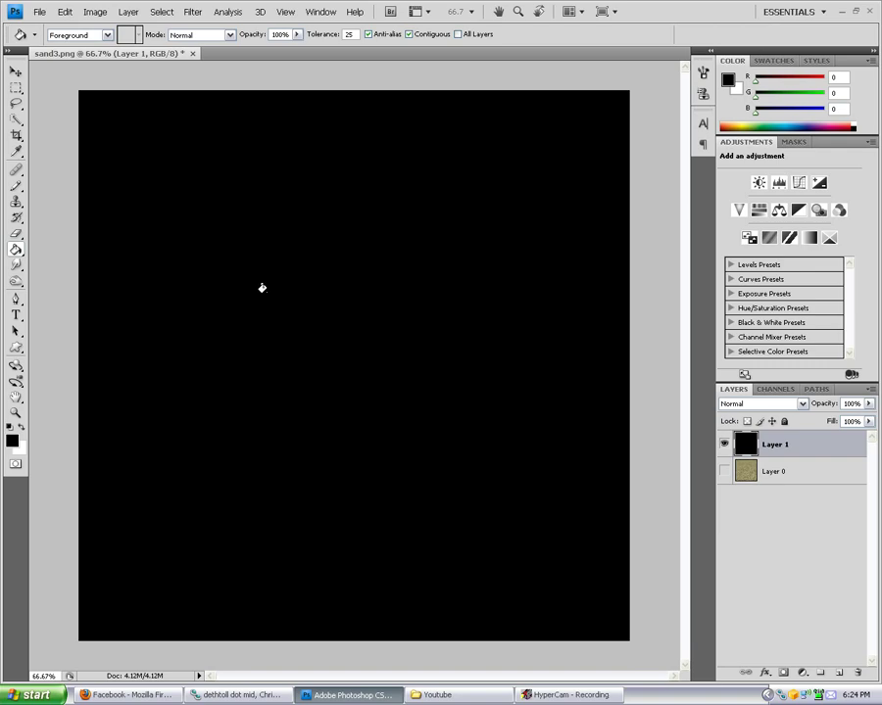
{"action": "key", "text": "ctrl+z"}
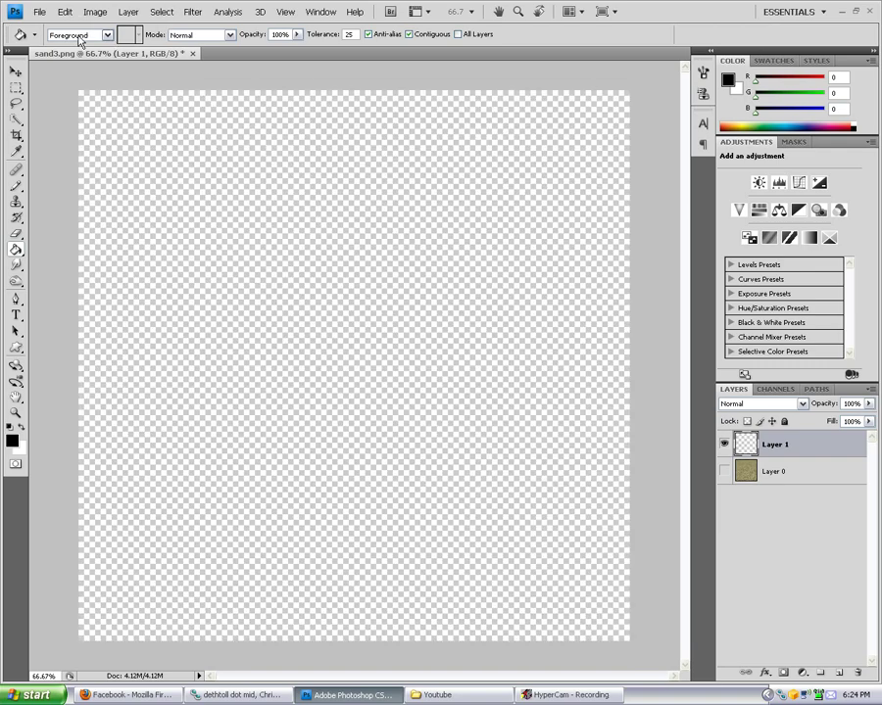
{"action": "left_click", "coordinate": [64, 12]}
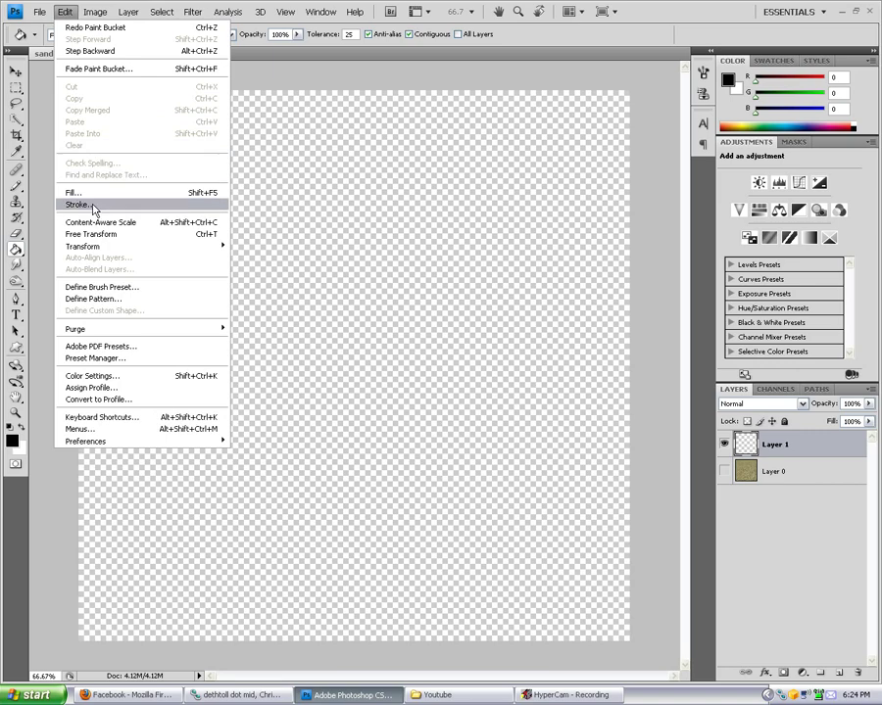
{"action": "left_click", "coordinate": [202, 194]}
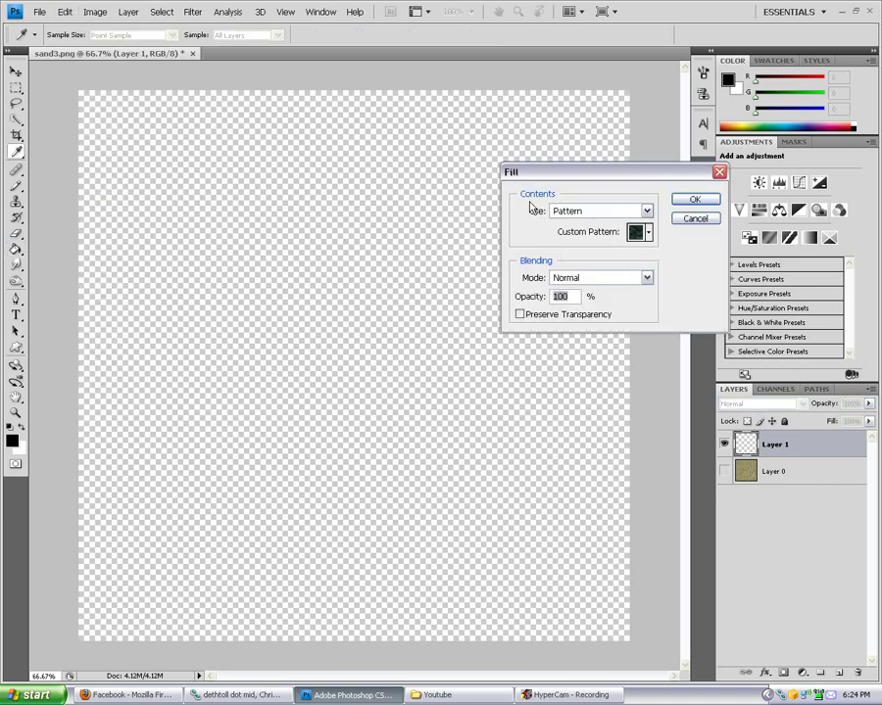
{"action": "left_click_drag", "start_coordinate": [531, 174], "coordinate": [315, 161]}
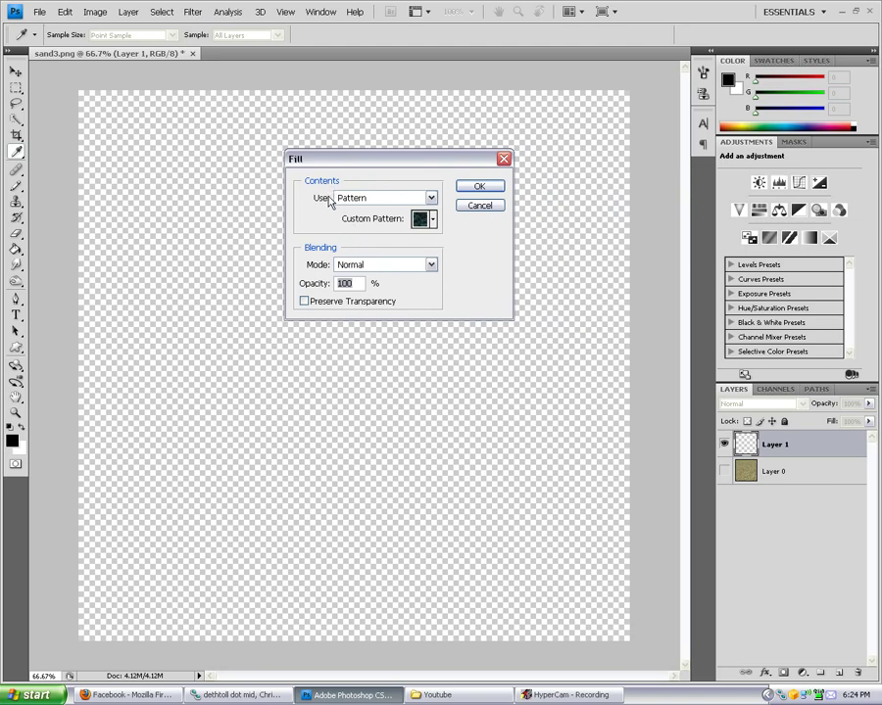
{"action": "left_click", "coordinate": [430, 198]}
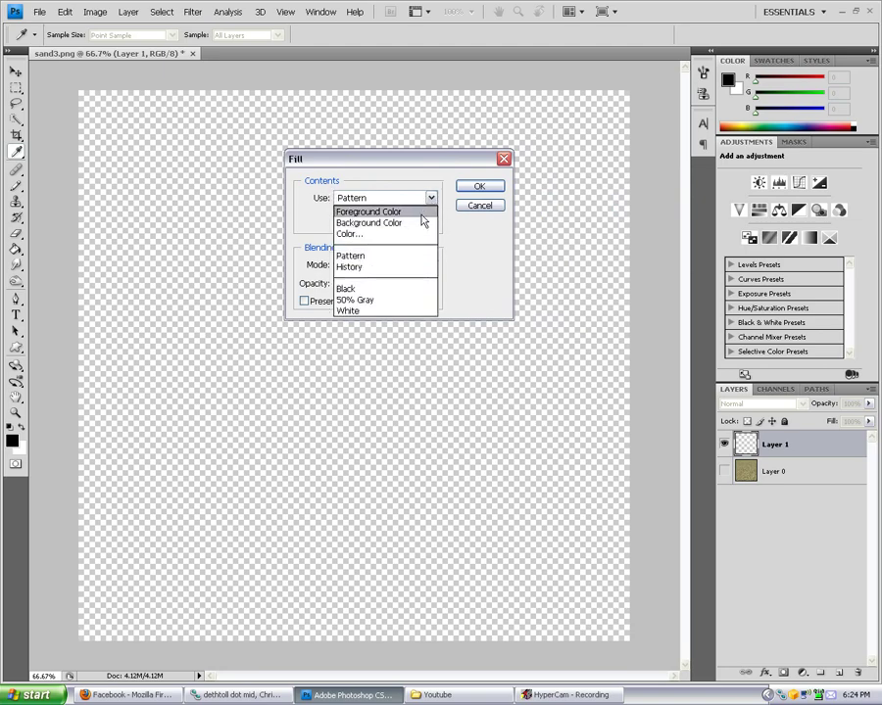
{"action": "left_click", "coordinate": [368, 211]}
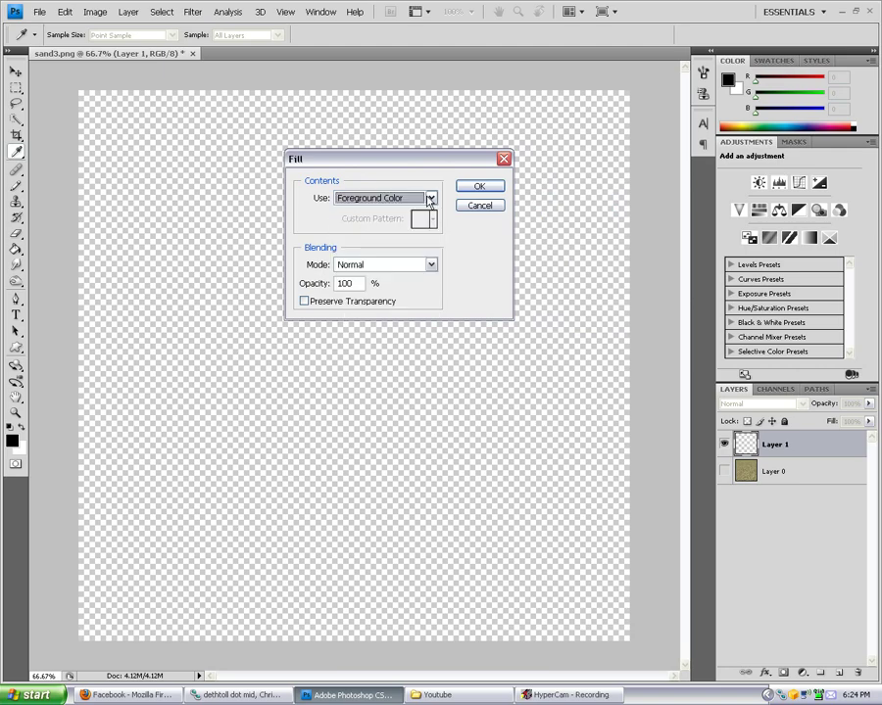
{"action": "left_click", "coordinate": [476, 189]}
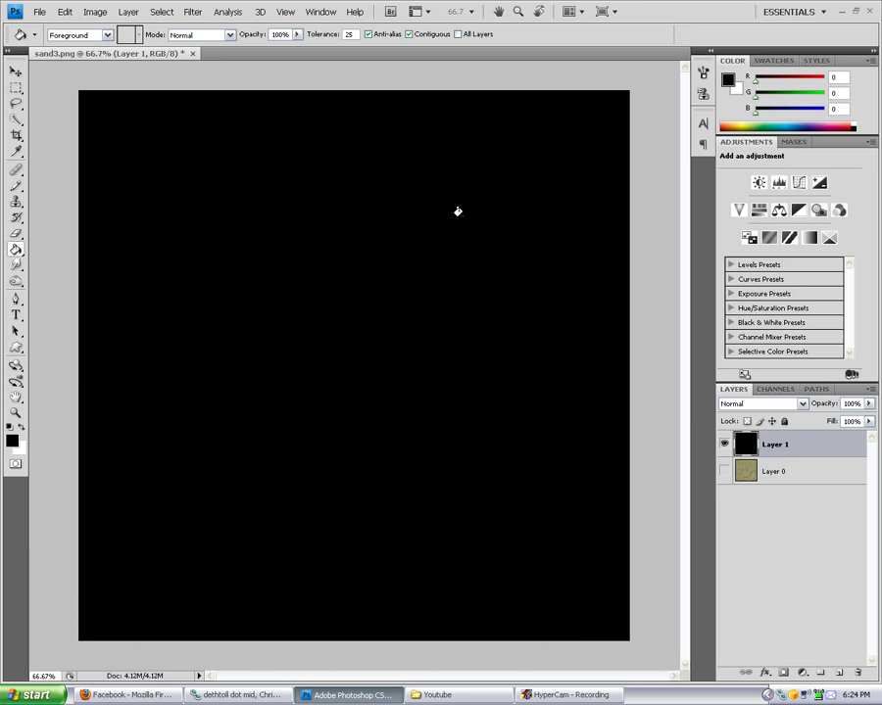
- Switch the bucket tool slot to the Gradient Tool
{"action": "right_click", "coordinate": [13, 256]}
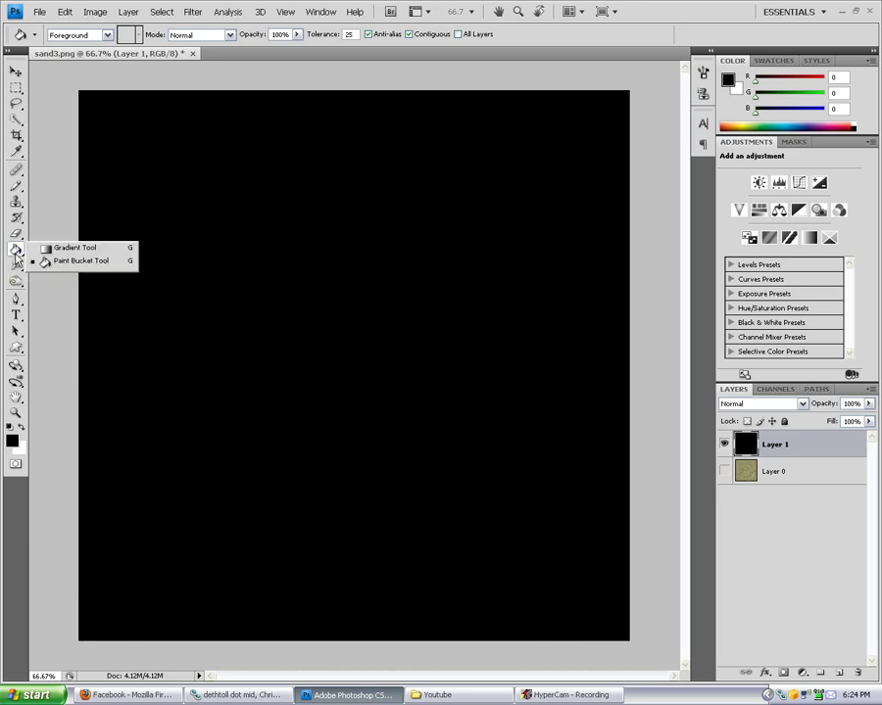
{"action": "left_click", "coordinate": [58, 245]}
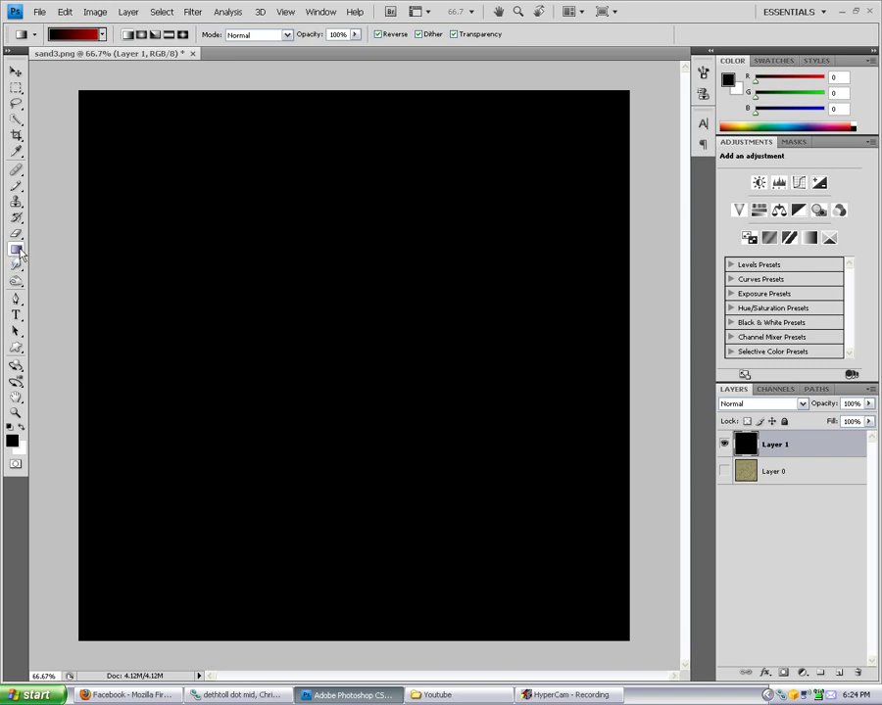
{"action": "right_click", "coordinate": [17, 251]}
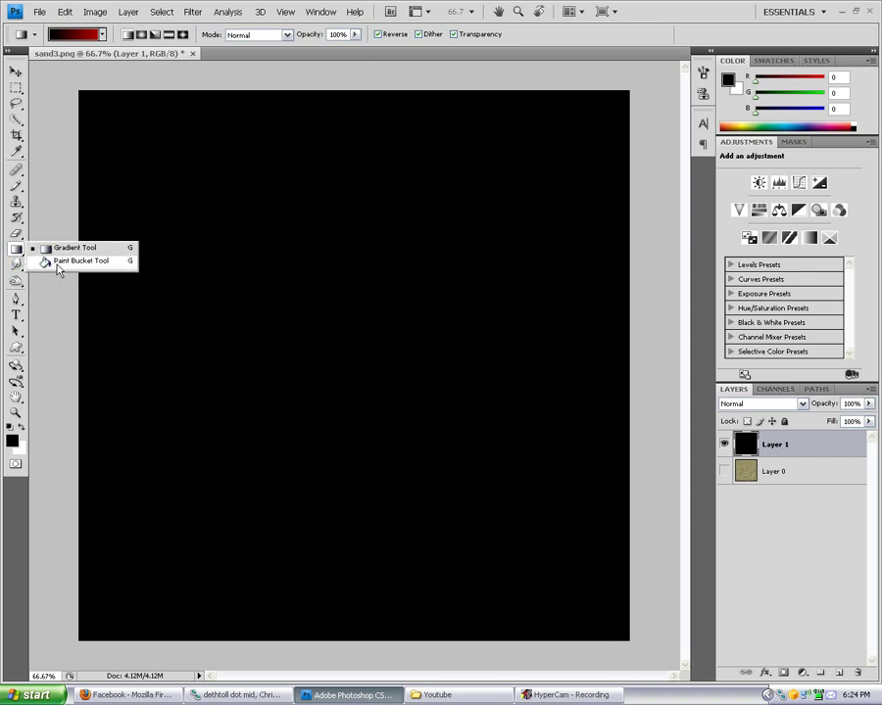
- Choose the Paint Bucket Tool from the Gradient/Paint Bucket flyout
{"action": "left_click", "coordinate": [59, 261]}
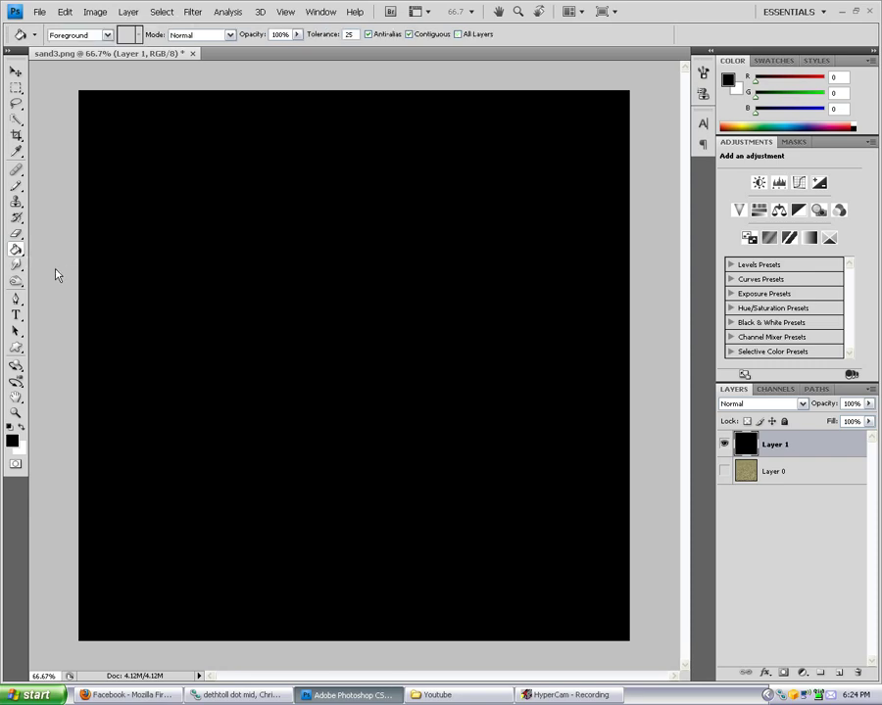
{"action": "right_click", "coordinate": [792, 448]}
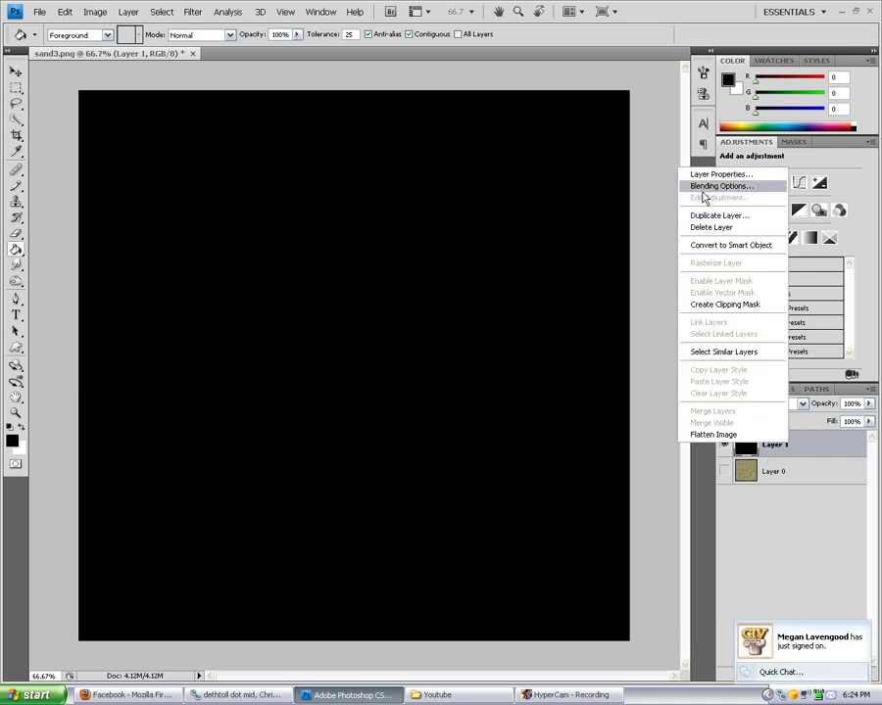
- Open the Blending Options dialog for Layer 1
{"action": "left_click", "coordinate": [703, 188]}
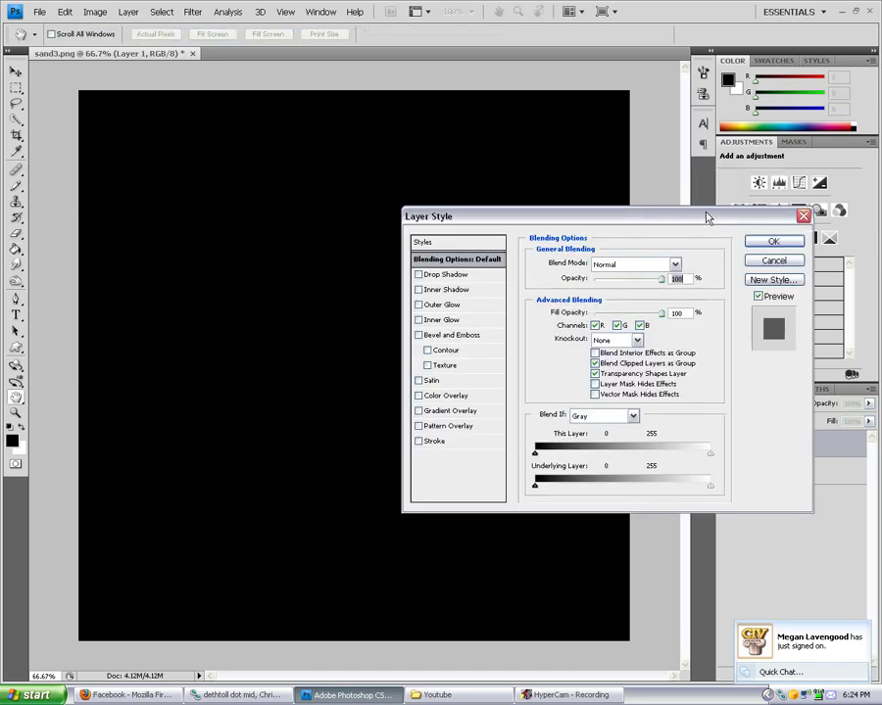
{"action": "left_click_drag", "start_coordinate": [542, 219], "coordinate": [399, 187]}
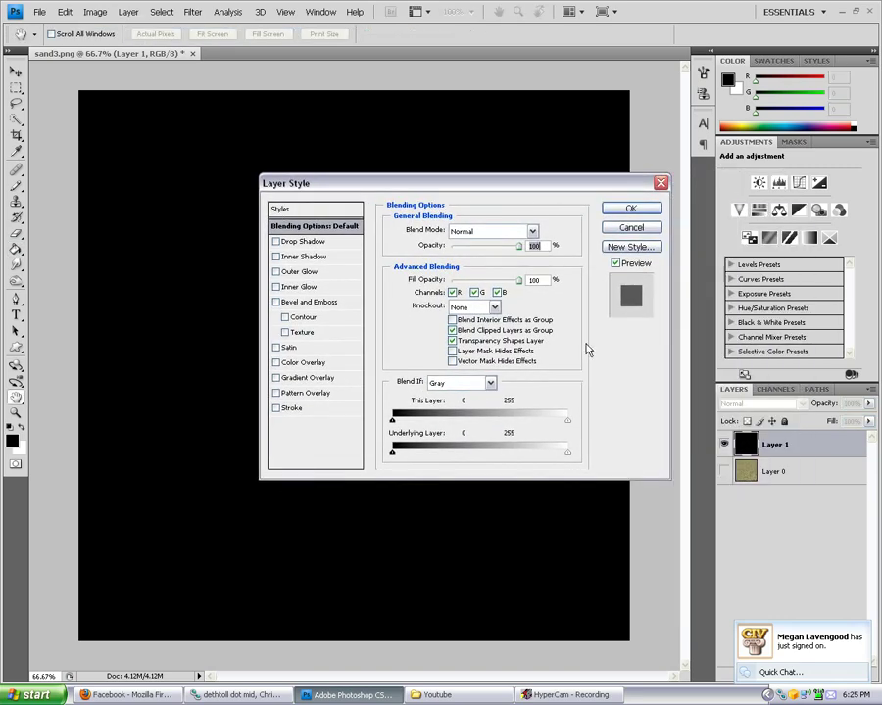
{"action": "left_click_drag", "start_coordinate": [482, 188], "coordinate": [506, 163]}
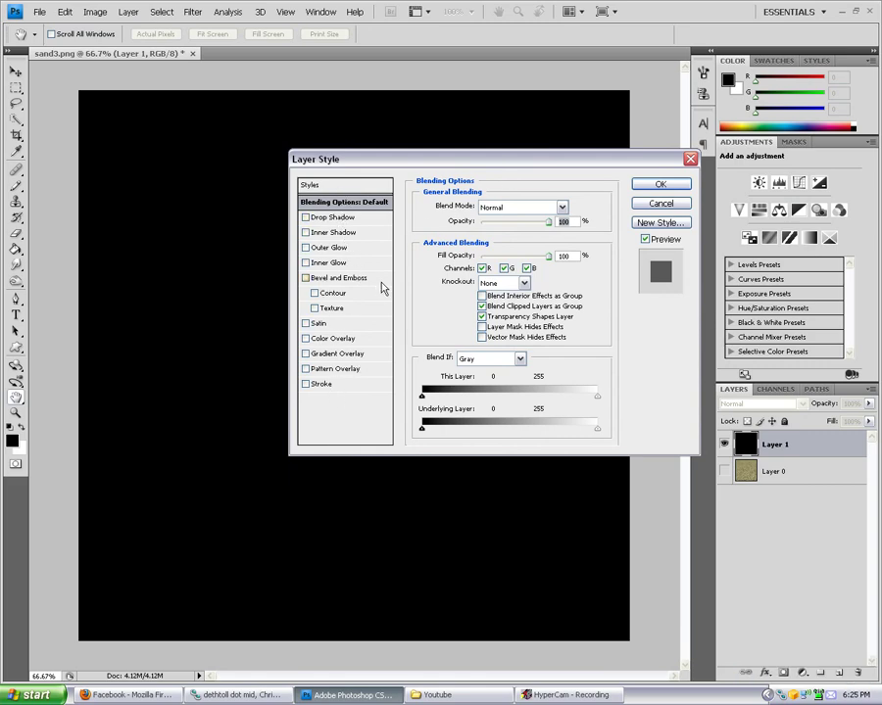
- Enable Pattern Overlay with the blue bubble pattern and open the pattern picker
{"action": "left_click", "coordinate": [334, 378]}
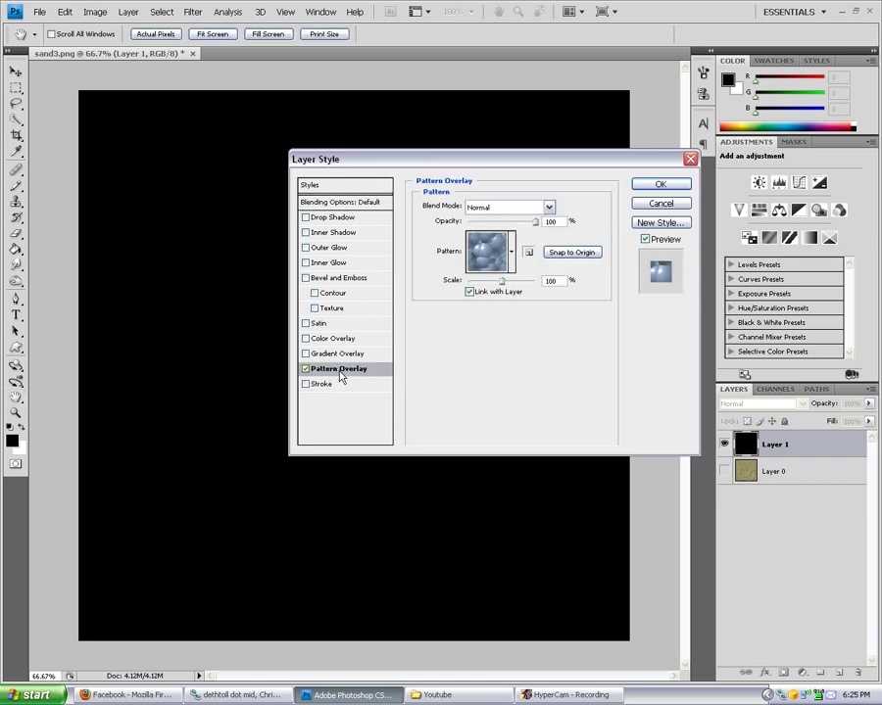
{"action": "left_click", "coordinate": [305, 370]}
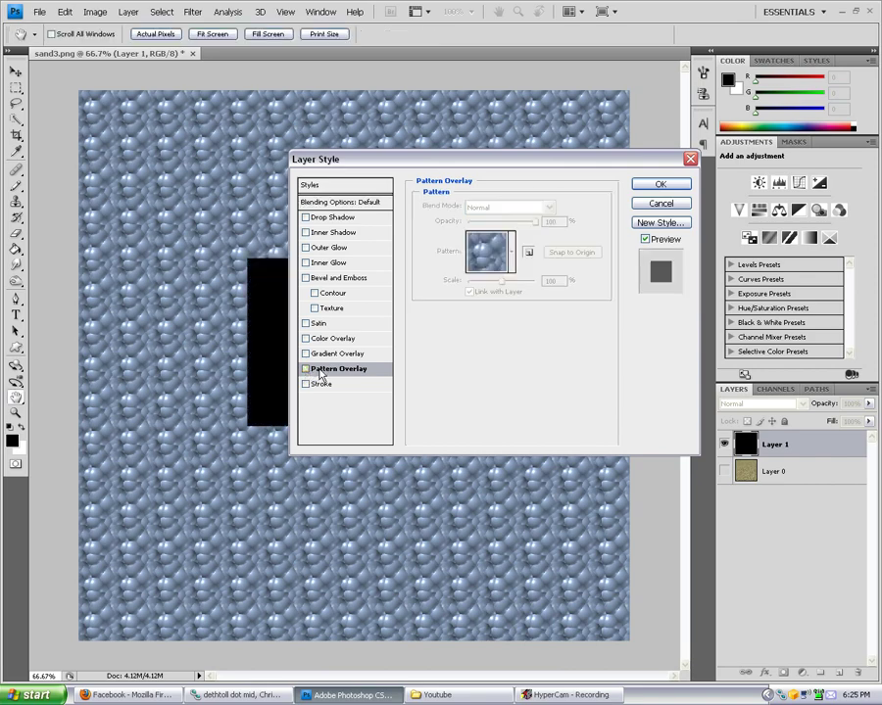
{"action": "left_click", "coordinate": [344, 204]}
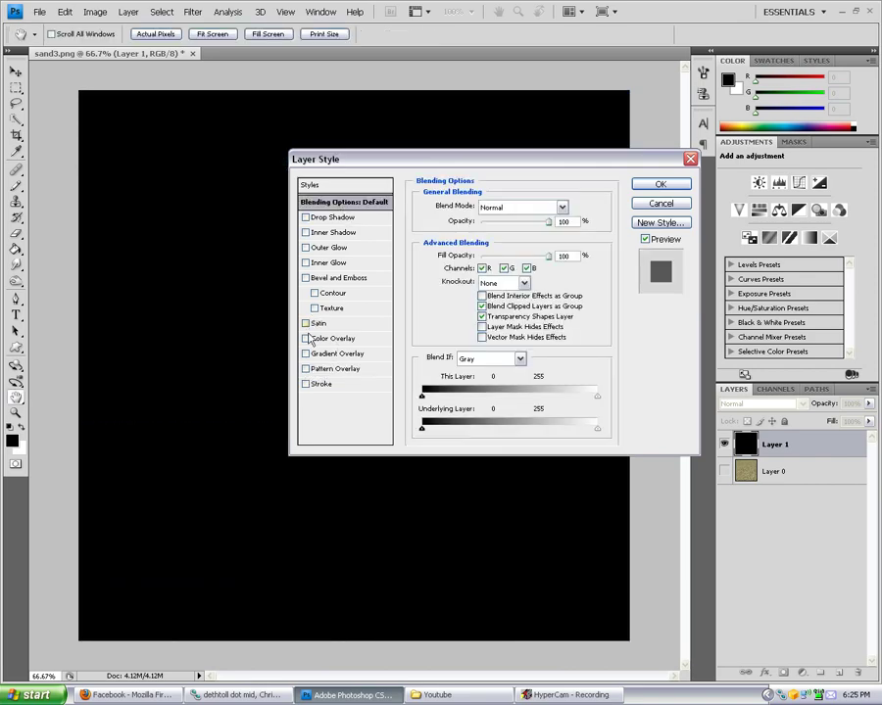
{"action": "left_click", "coordinate": [306, 369]}
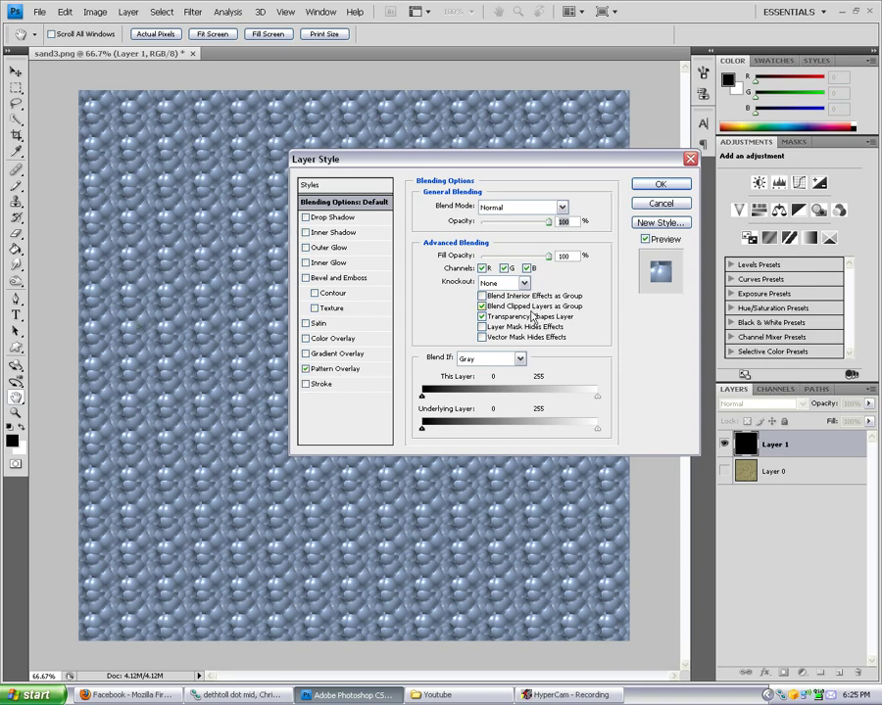
{"action": "left_click", "coordinate": [340, 372]}
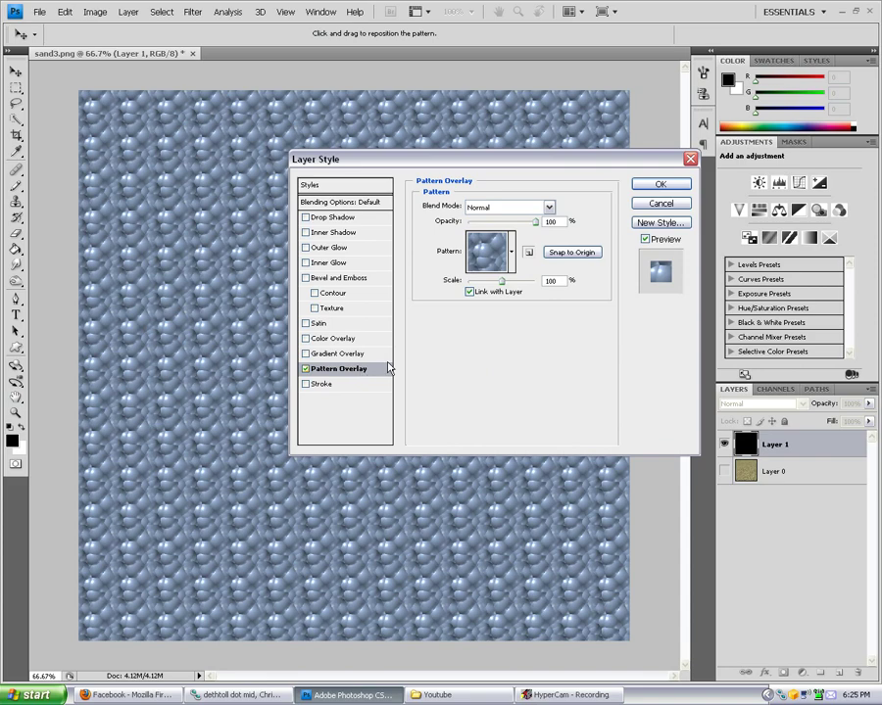
{"action": "left_click", "coordinate": [512, 254]}
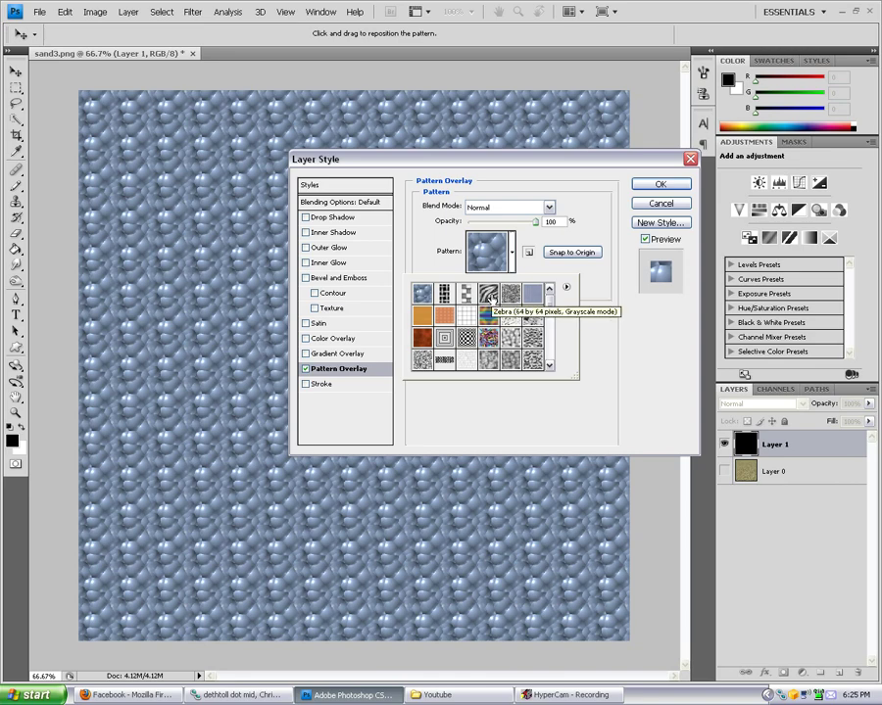
{"action": "left_click", "coordinate": [565, 287]}
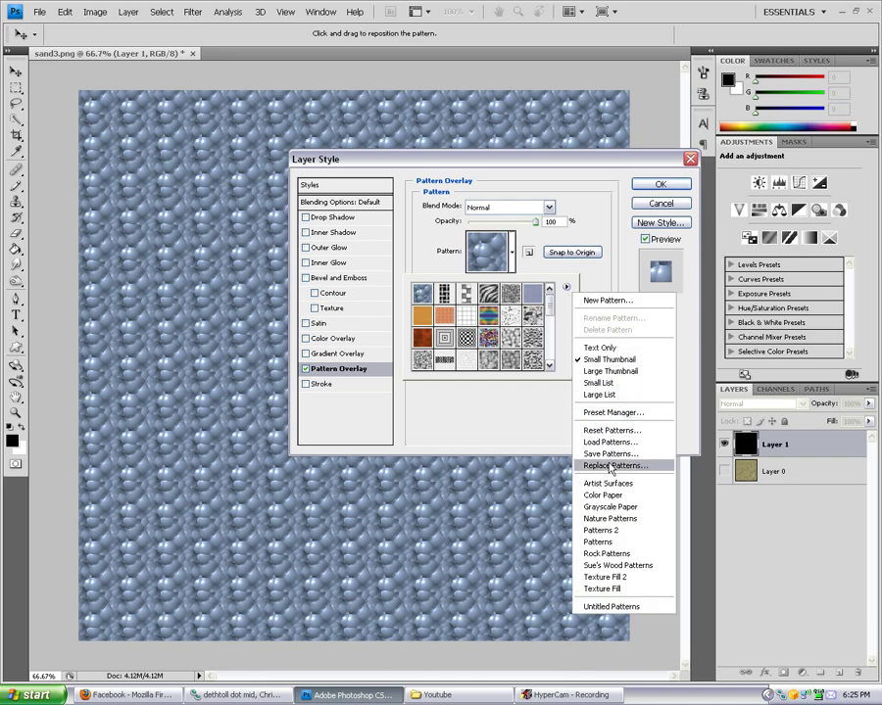
- Replace the swatches with the Patterns set without saving, and pick the Zebra pattern
{"action": "left_click", "coordinate": [612, 541]}
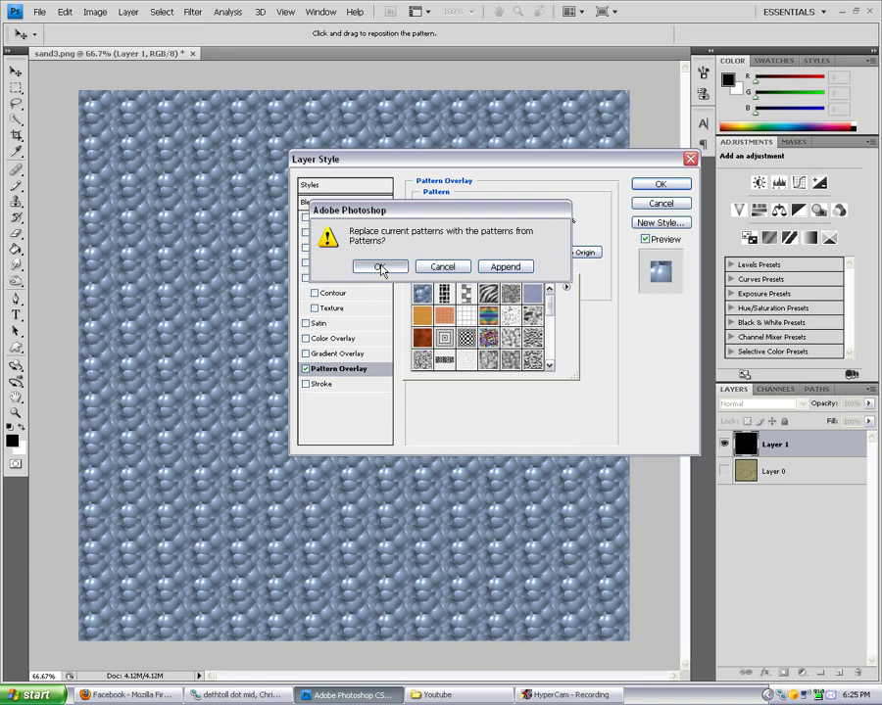
{"action": "left_click", "coordinate": [380, 266]}
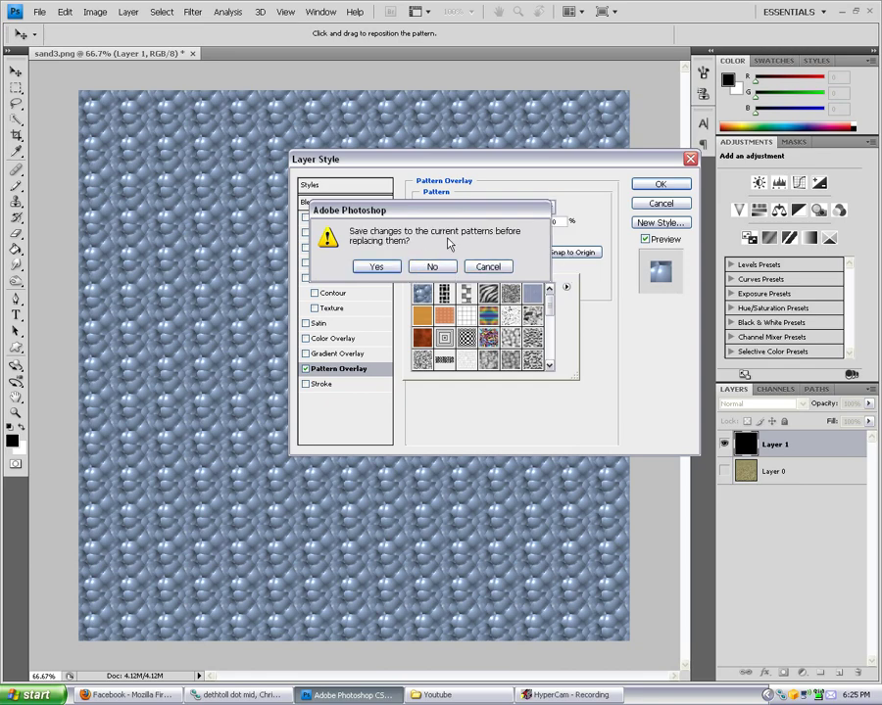
{"action": "left_click", "coordinate": [434, 267]}
{"action": "left_click", "coordinate": [432, 265]}
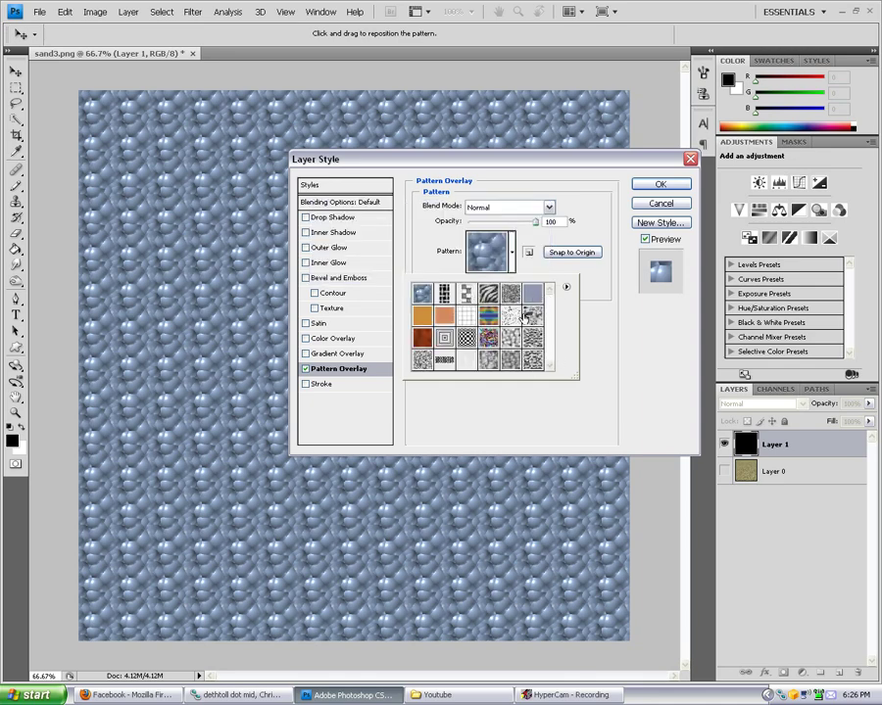
{"action": "left_click", "coordinate": [490, 293]}
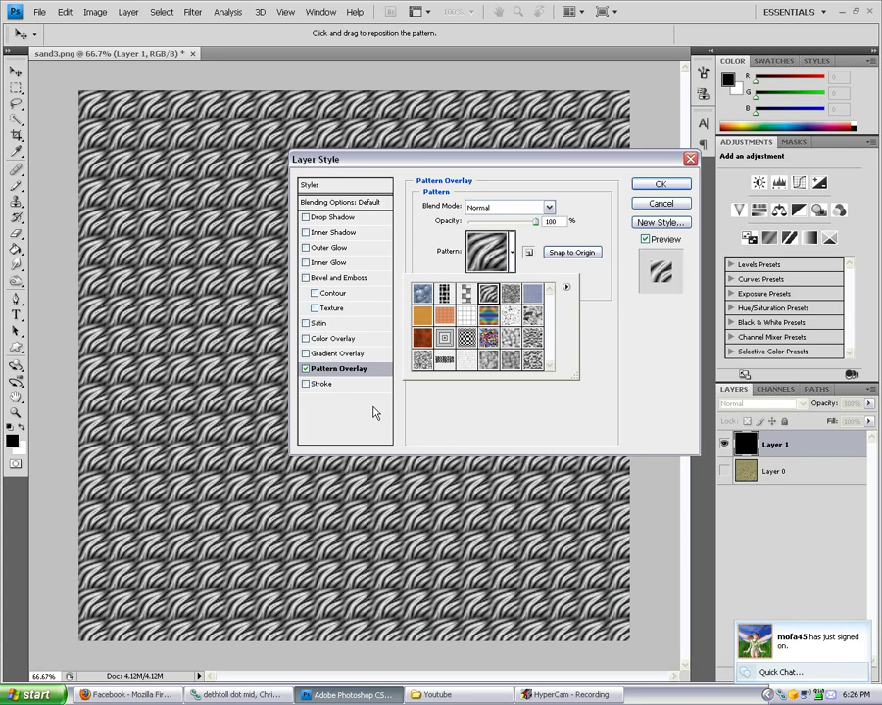
- Scale the Zebra Pattern Overlay to 1000% and apply the layer style
{"action": "left_click", "coordinate": [617, 312]}
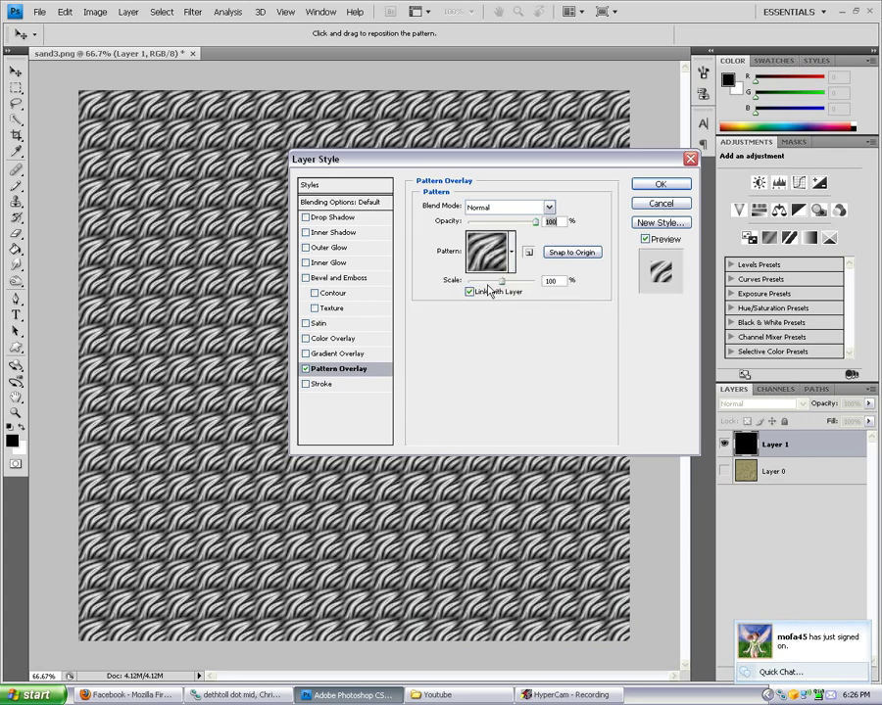
{"action": "left_click_drag", "start_coordinate": [503, 284], "coordinate": [535, 291]}
{"action": "left_click_drag", "start_coordinate": [472, 161], "coordinate": [599, 35]}
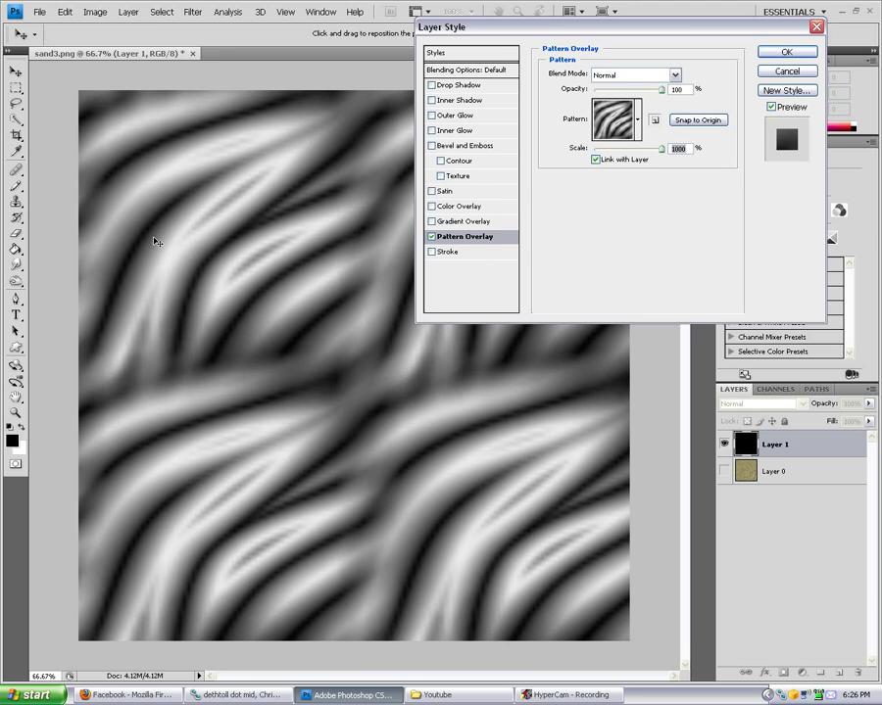
{"action": "left_click", "coordinate": [655, 150]}
{"action": "left_click", "coordinate": [763, 56]}
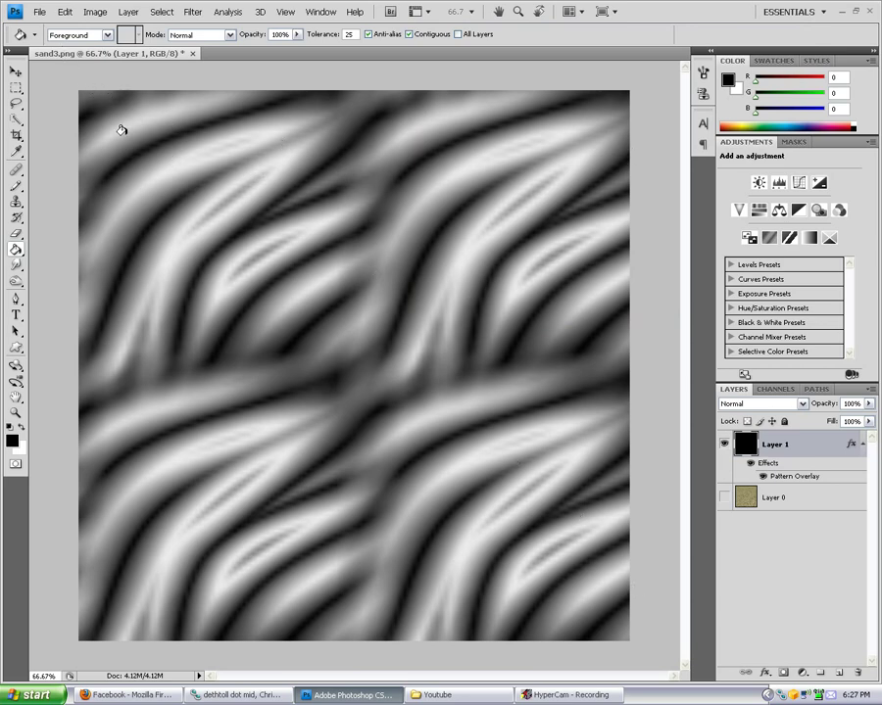
- Select the entire canvas with Select > All and use Copy Merged on all visible layers
{"action": "left_click", "coordinate": [16, 87]}
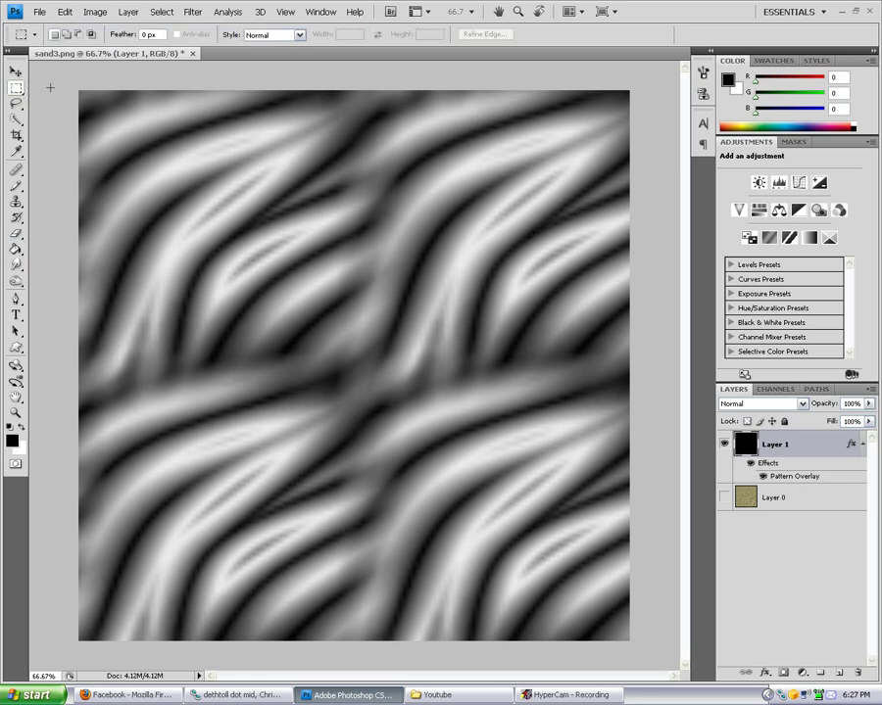
{"action": "left_click_drag", "start_coordinate": [161, 160], "coordinate": [684, 664]}
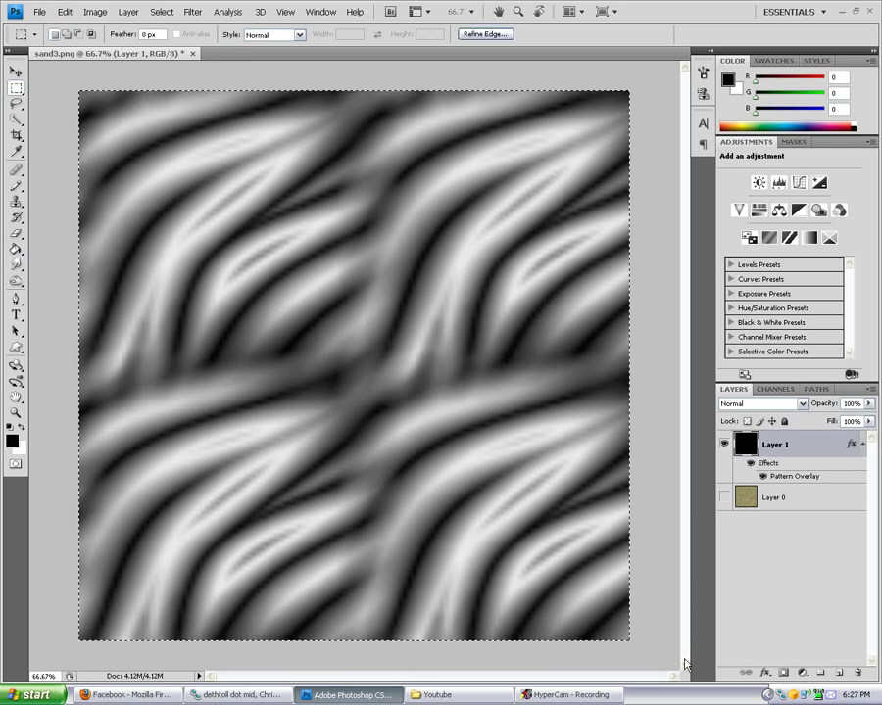
{"action": "left_click", "coordinate": [419, 359]}
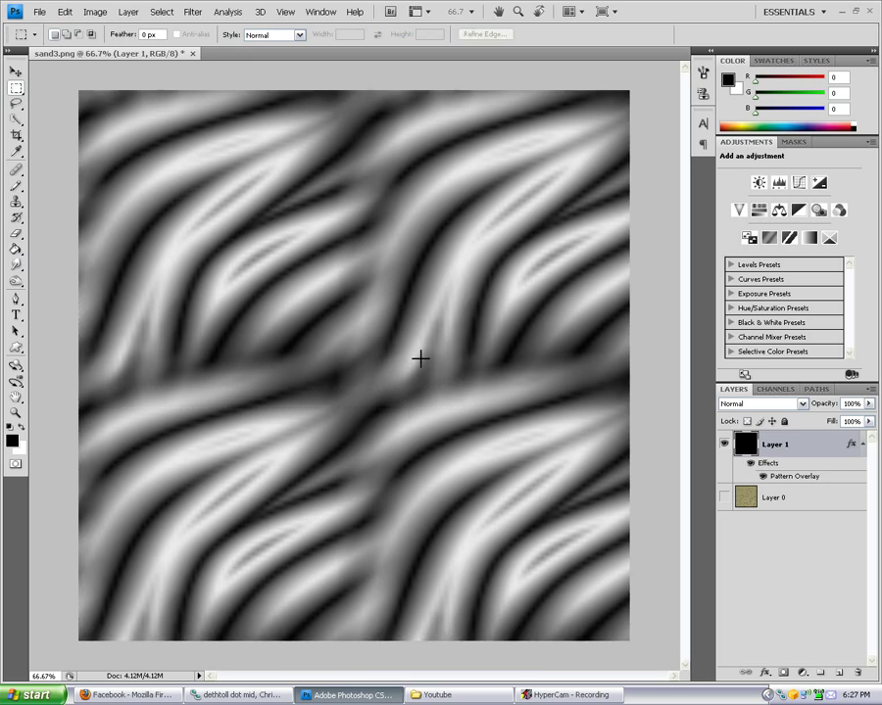
{"action": "left_click", "coordinate": [165, 13]}
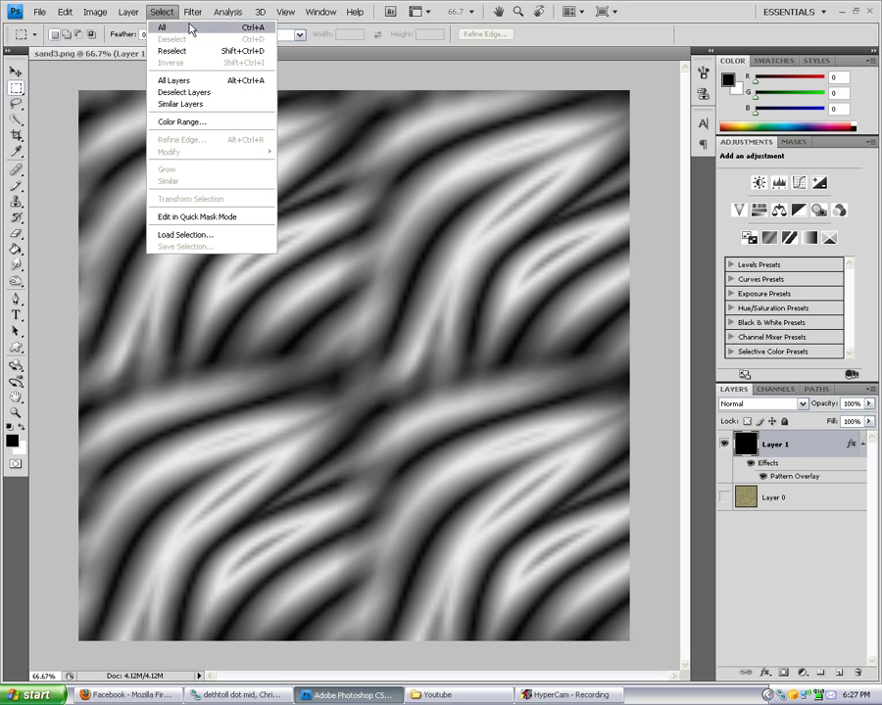
{"action": "left_click", "coordinate": [182, 28]}
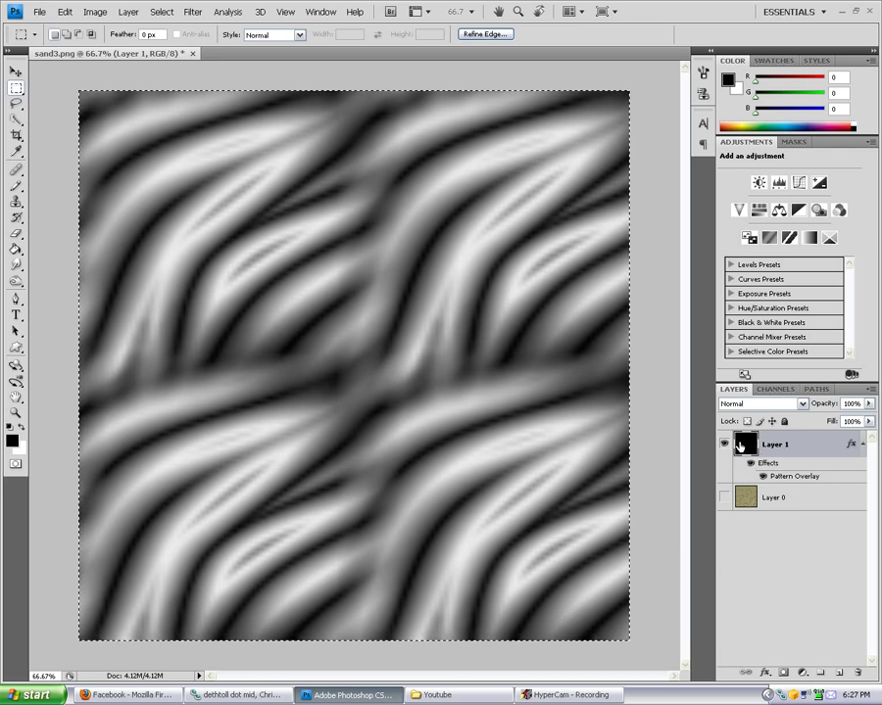
{"action": "left_click", "coordinate": [65, 13]}
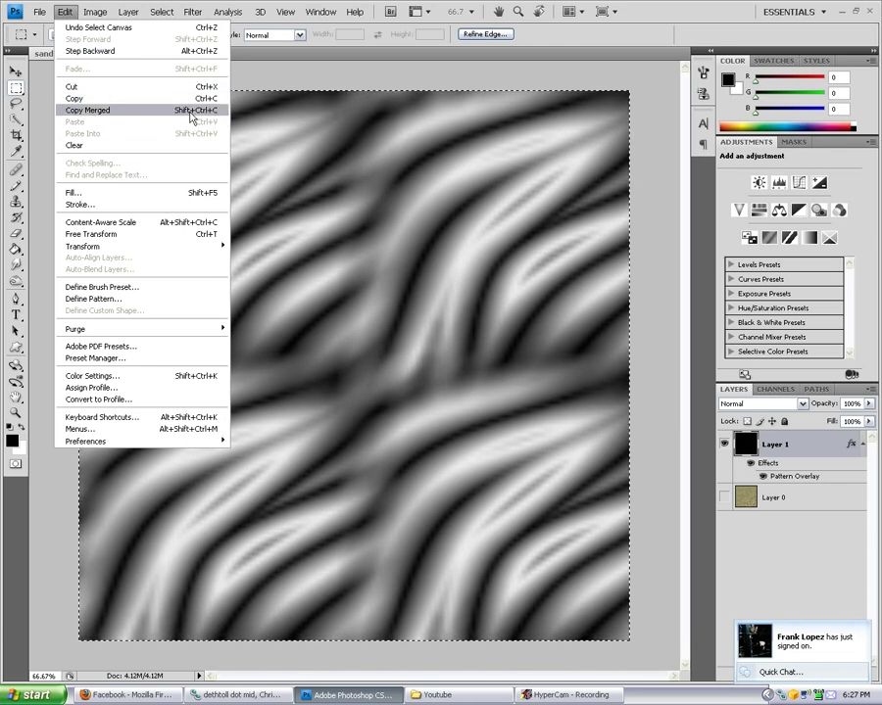
{"action": "left_click", "coordinate": [91, 111]}
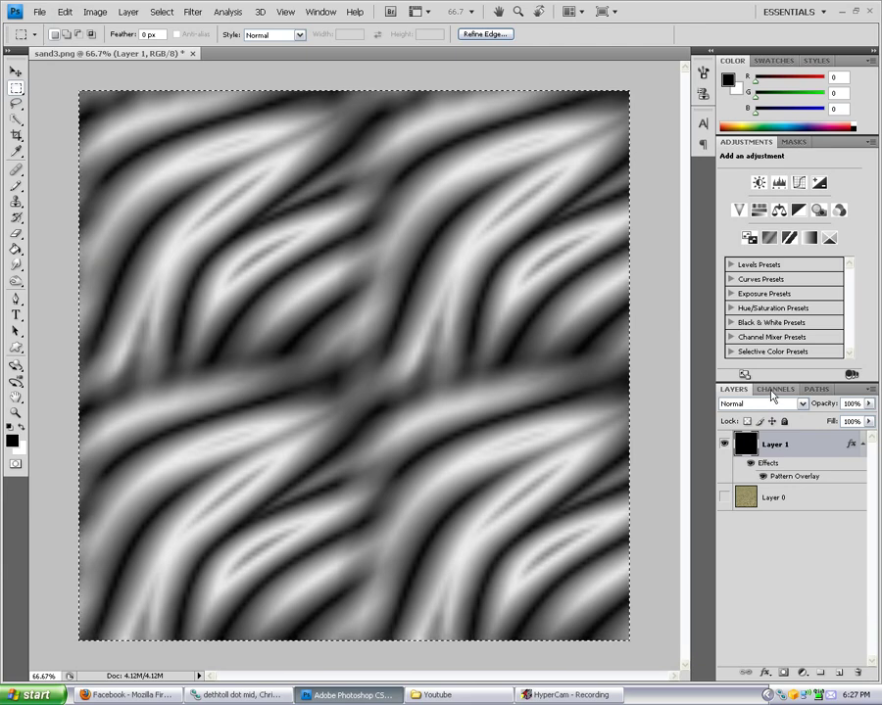
- Create a new Alpha 1 channel and paste the copied wavy zebra stripes into it
{"action": "left_click", "coordinate": [773, 390]}
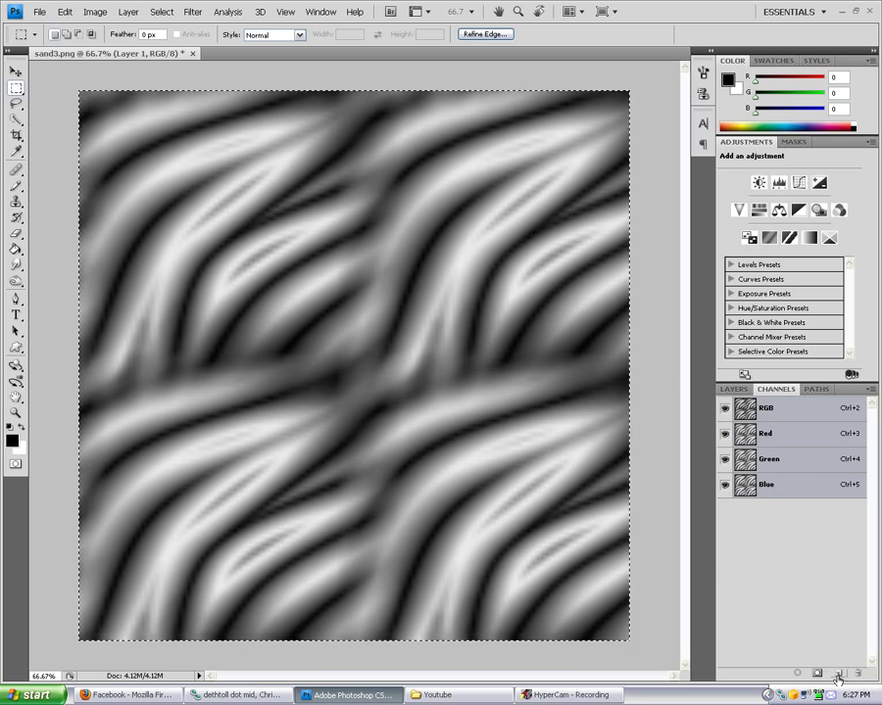
{"action": "left_click", "coordinate": [838, 675]}
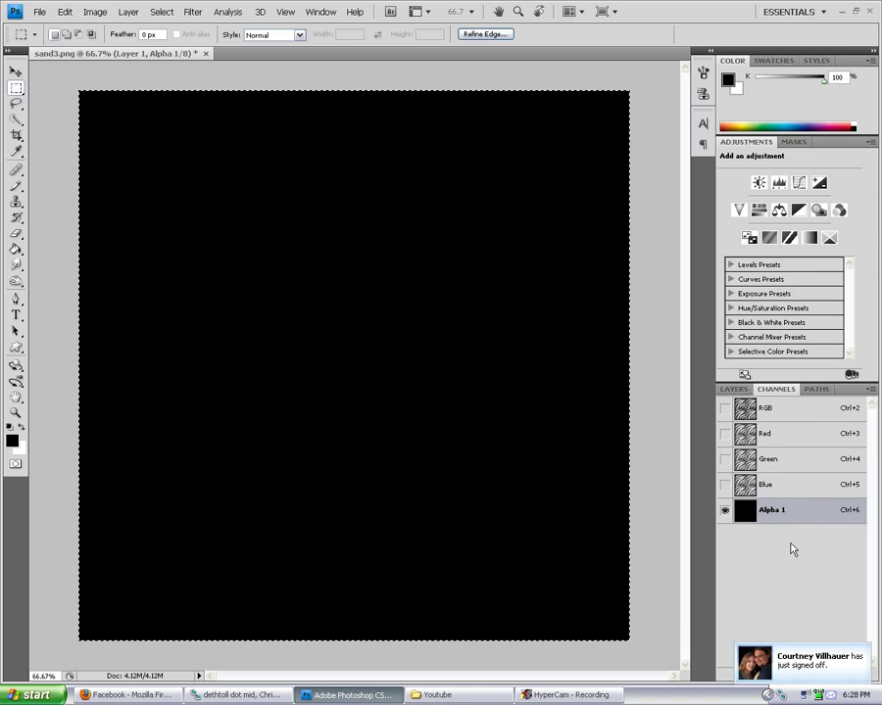
{"action": "left_click", "coordinate": [65, 12]}
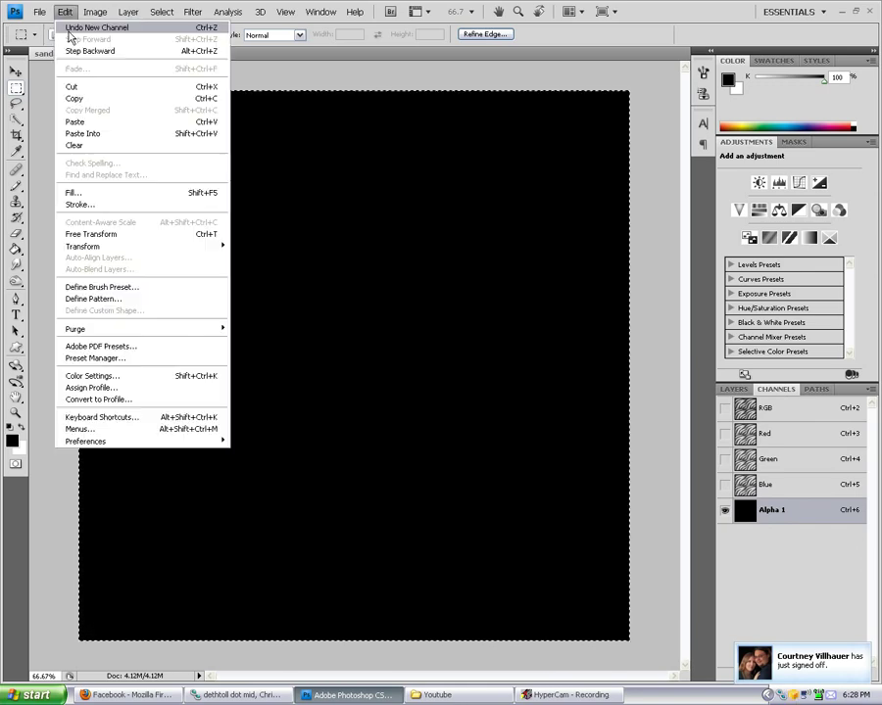
{"action": "left_click", "coordinate": [215, 121]}
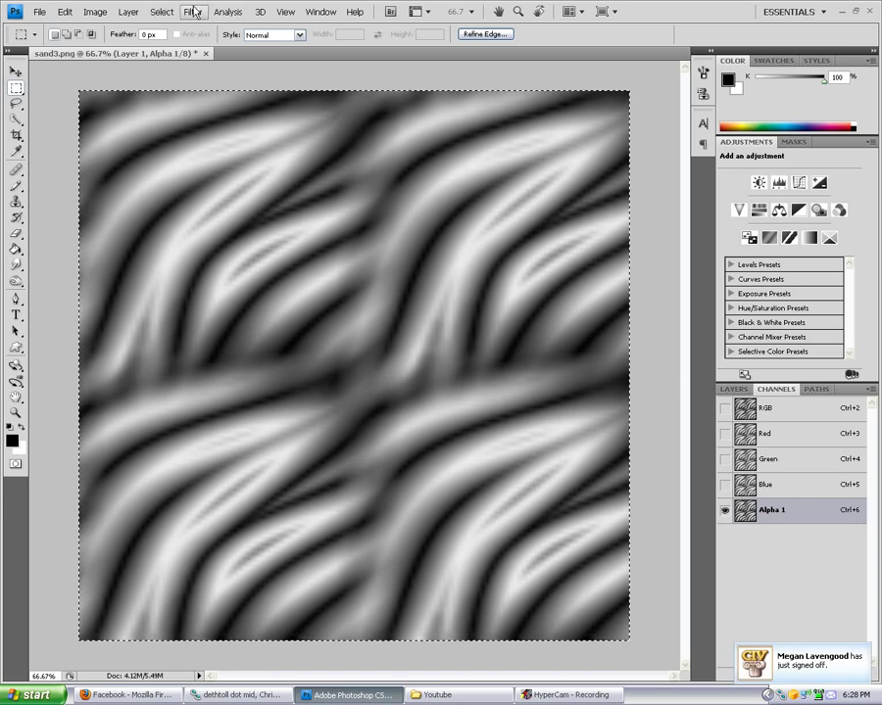
{"action": "left_click", "coordinate": [194, 13]}
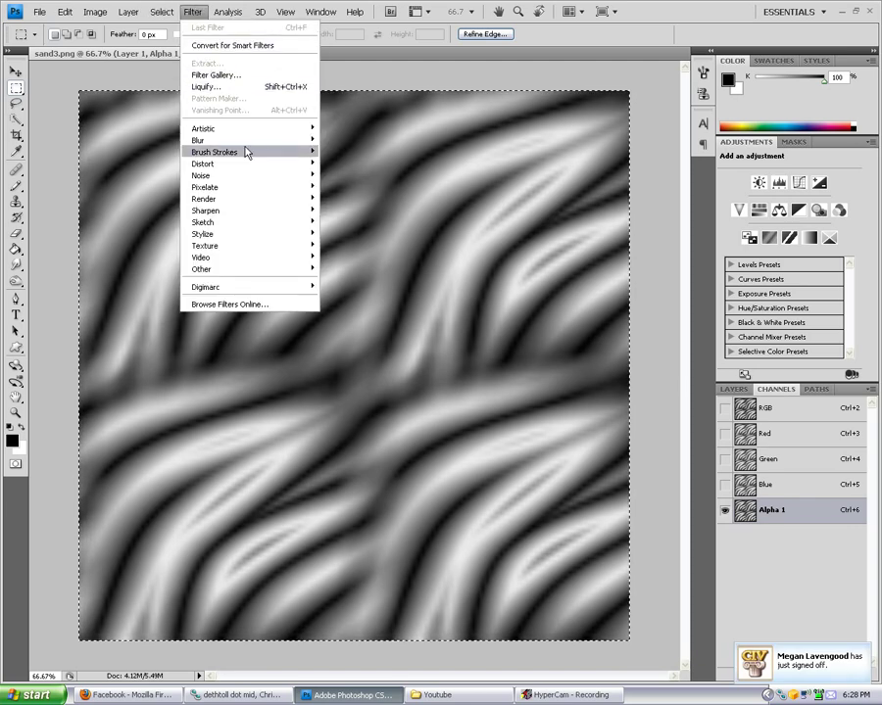
- Open Gaussian Blur on Alpha 1 and try out different radius values
{"action": "mouse_move", "coordinate": [247, 148]}
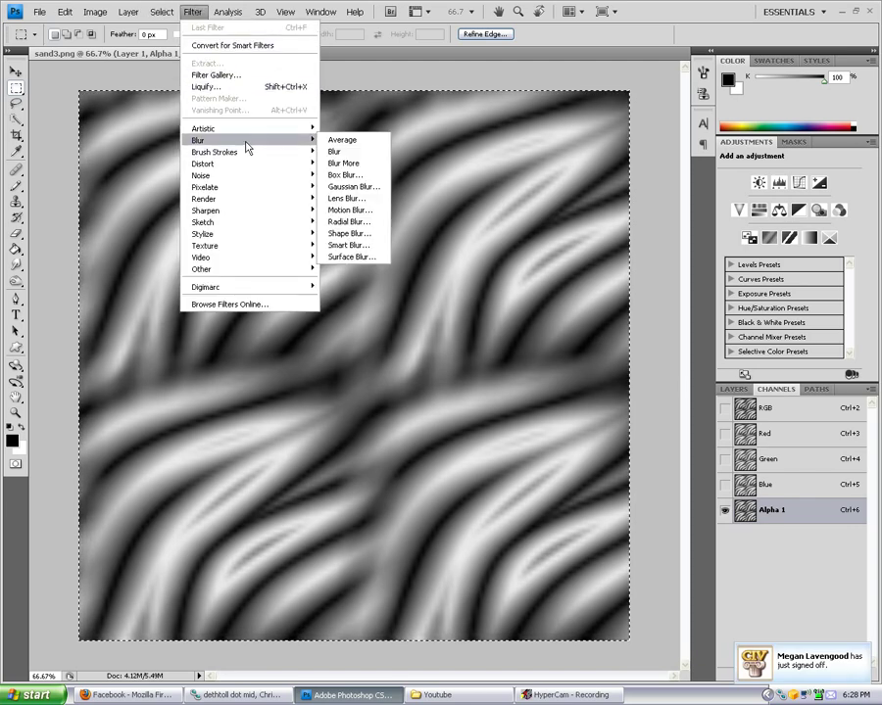
{"action": "left_click", "coordinate": [365, 188]}
{"action": "left_click_drag", "start_coordinate": [535, 205], "coordinate": [588, 86]}
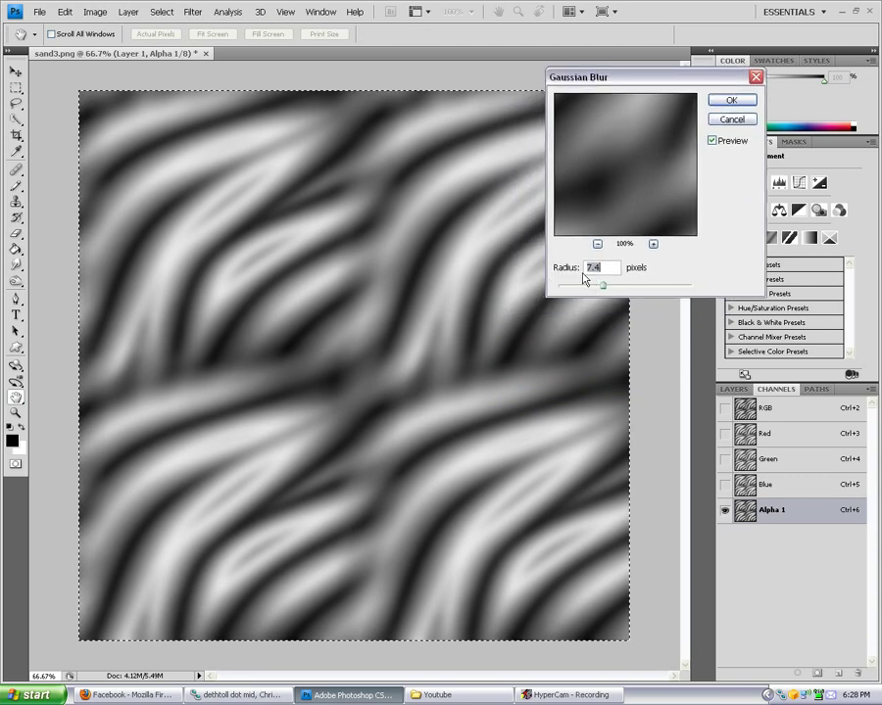
{"action": "left_click_drag", "start_coordinate": [602, 285], "coordinate": [578, 289]}
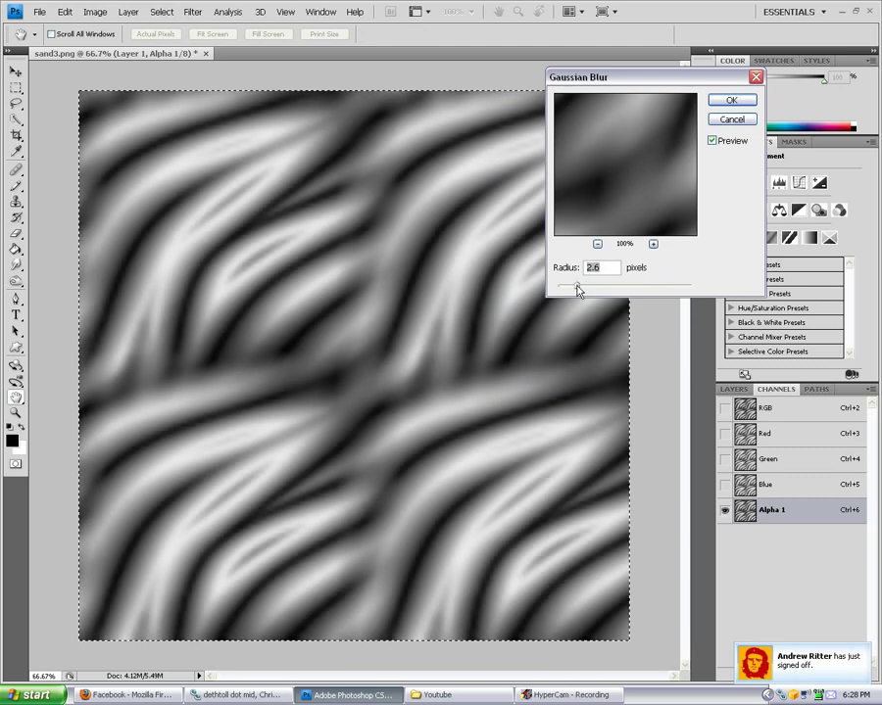
{"action": "left_click_drag", "start_coordinate": [578, 289], "coordinate": [624, 291]}
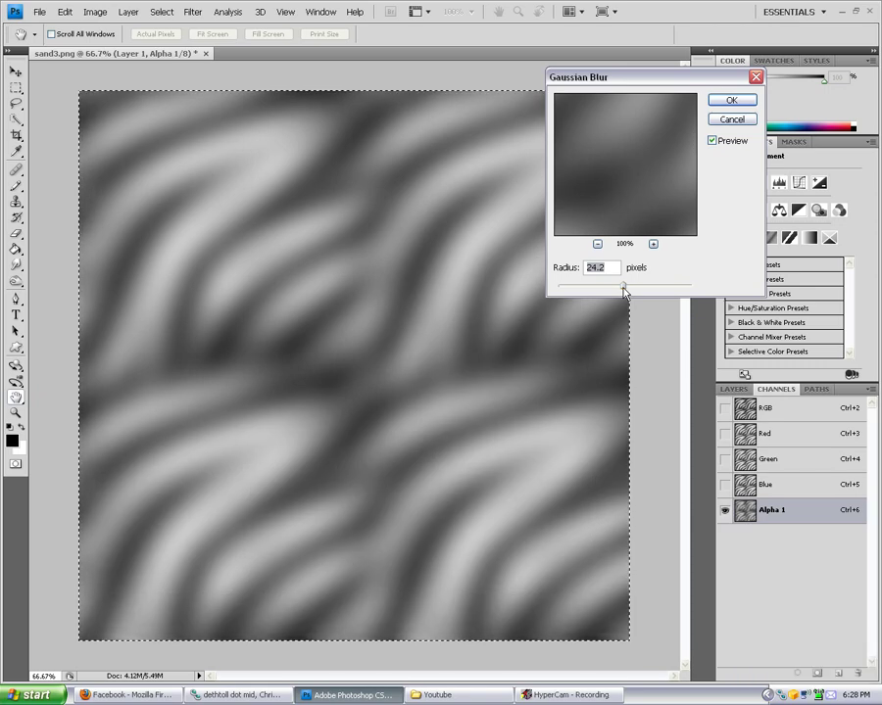
{"action": "left_click_drag", "start_coordinate": [624, 290], "coordinate": [604, 288]}
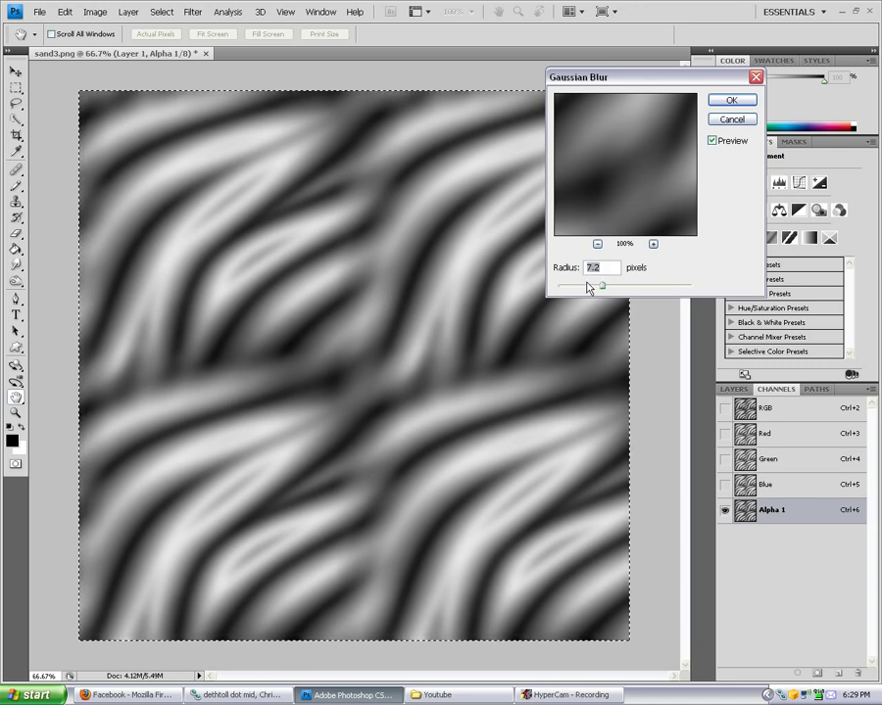
{"action": "mouse_move", "coordinate": [598, 287]}
{"action": "left_mouse_down"}
{"action": "mouse_move", "coordinate": [630, 291]}
{"action": "mouse_move", "coordinate": [603, 287]}
{"action": "left_mouse_up"}
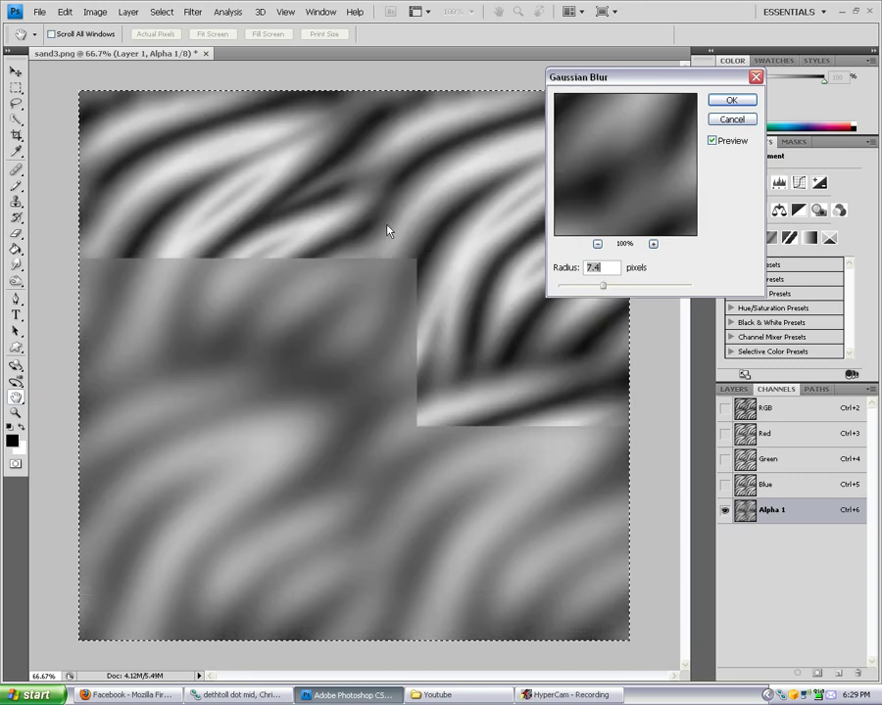
- Apply the blur at about 7.2 px, then return to the RGB composite and Layers panel
{"action": "left_click", "coordinate": [712, 142]}
{"action": "mouse_move", "coordinate": [603, 287]}
{"action": "left_mouse_down"}
{"action": "mouse_move", "coordinate": [633, 289]}
{"action": "mouse_move", "coordinate": [588, 294]}
{"action": "left_mouse_up"}
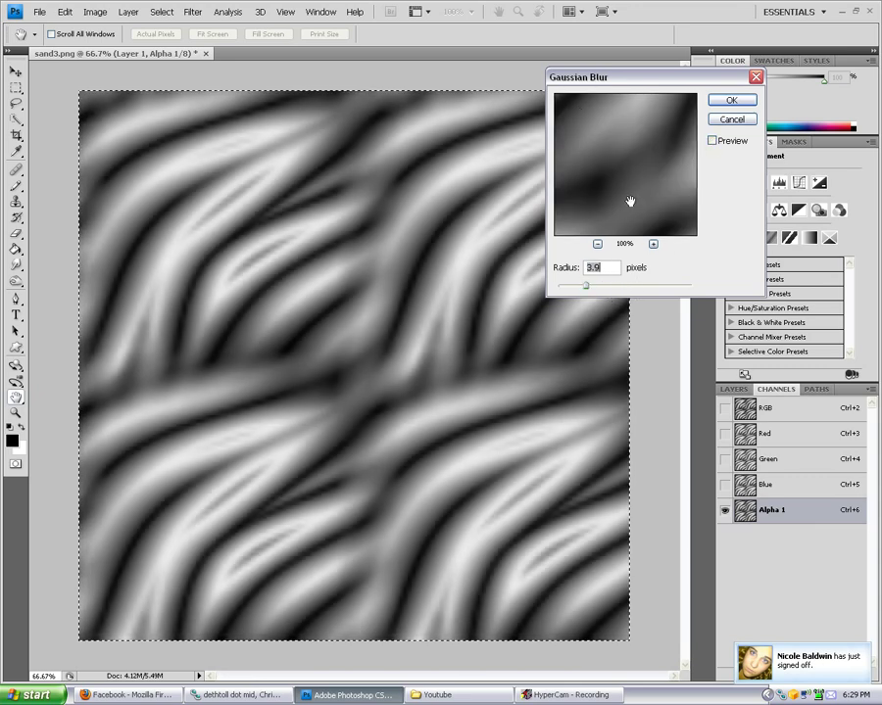
{"action": "left_click_drag", "start_coordinate": [586, 292], "coordinate": [610, 286]}
{"action": "left_click", "coordinate": [713, 142]}
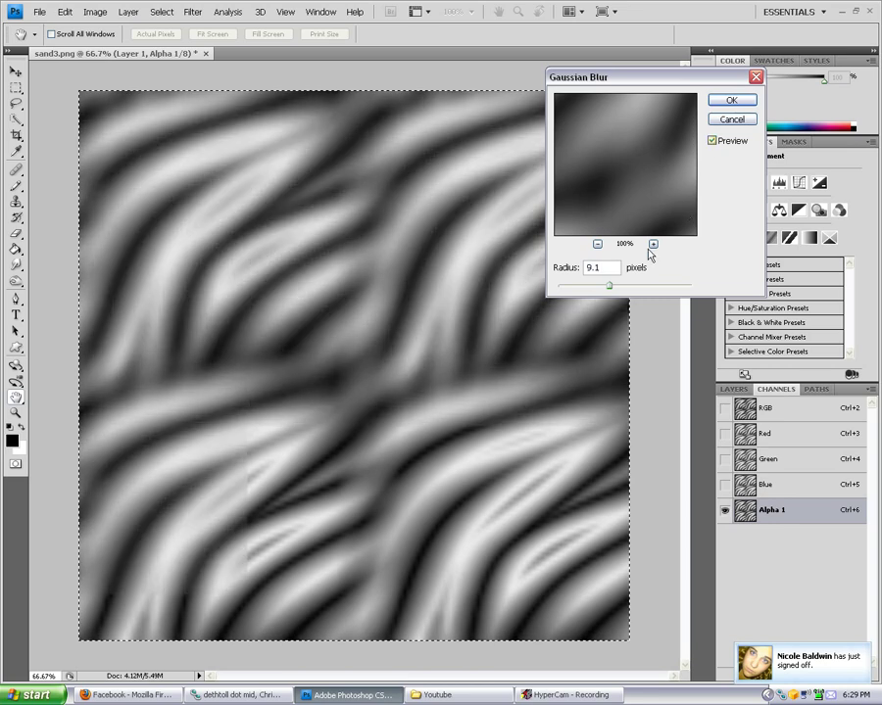
{"action": "left_click_drag", "start_coordinate": [609, 287], "coordinate": [603, 290]}
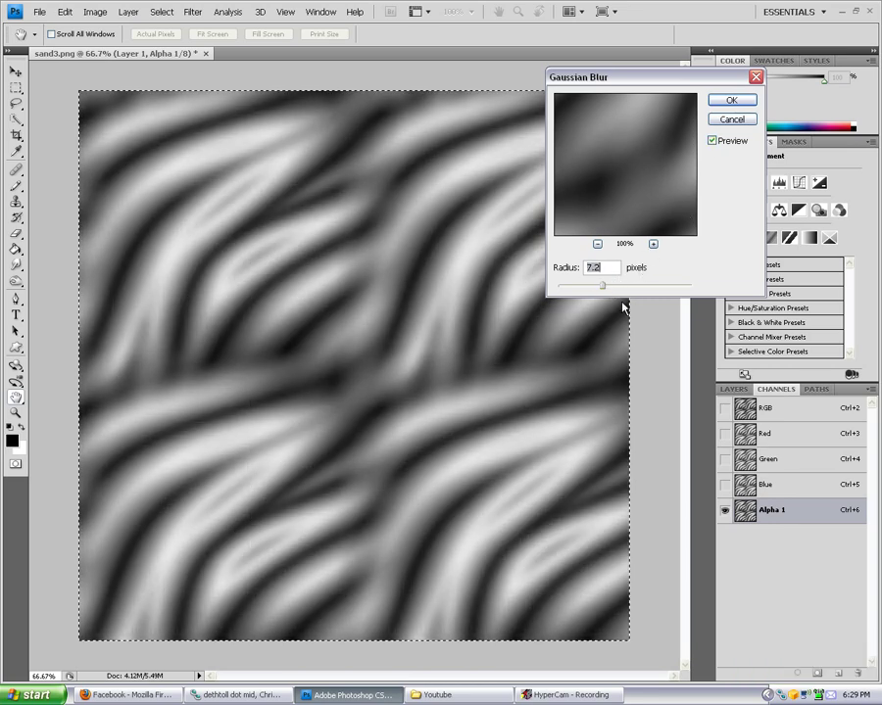
{"action": "left_click", "coordinate": [730, 104]}
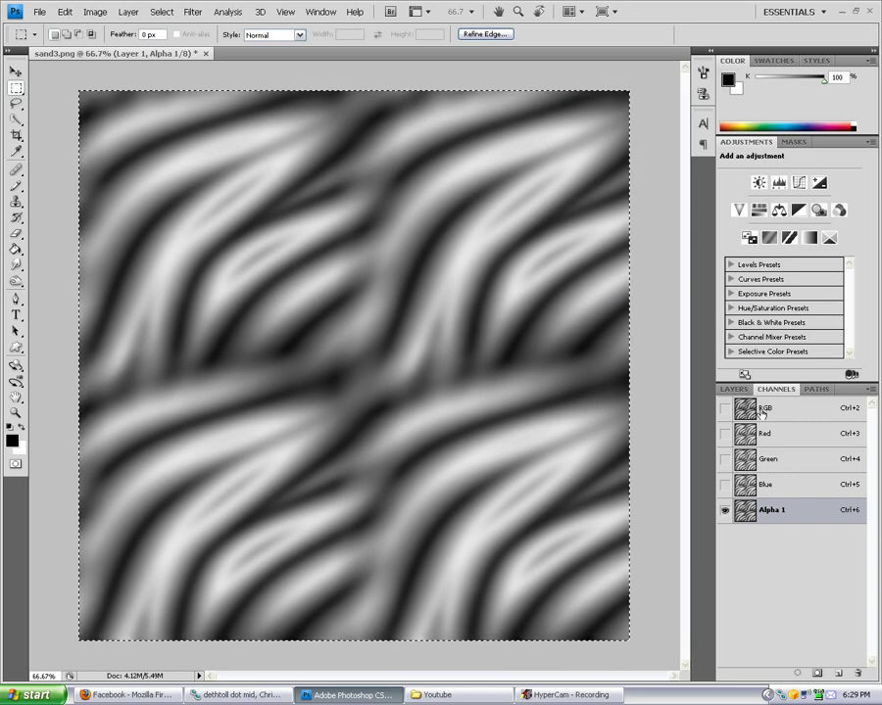
{"action": "left_click", "coordinate": [764, 410]}
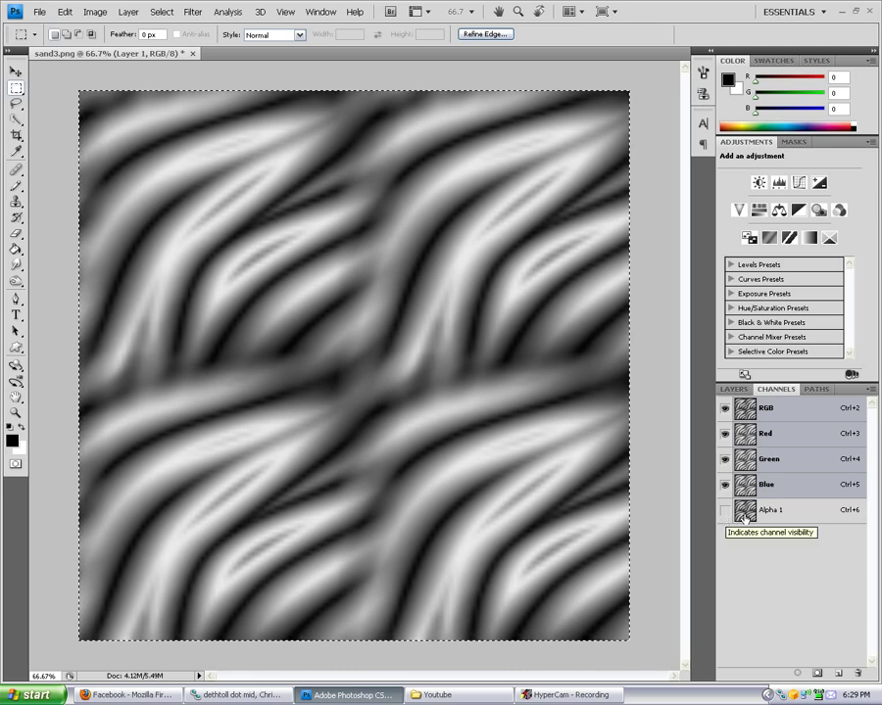
{"action": "left_click", "coordinate": [734, 390]}
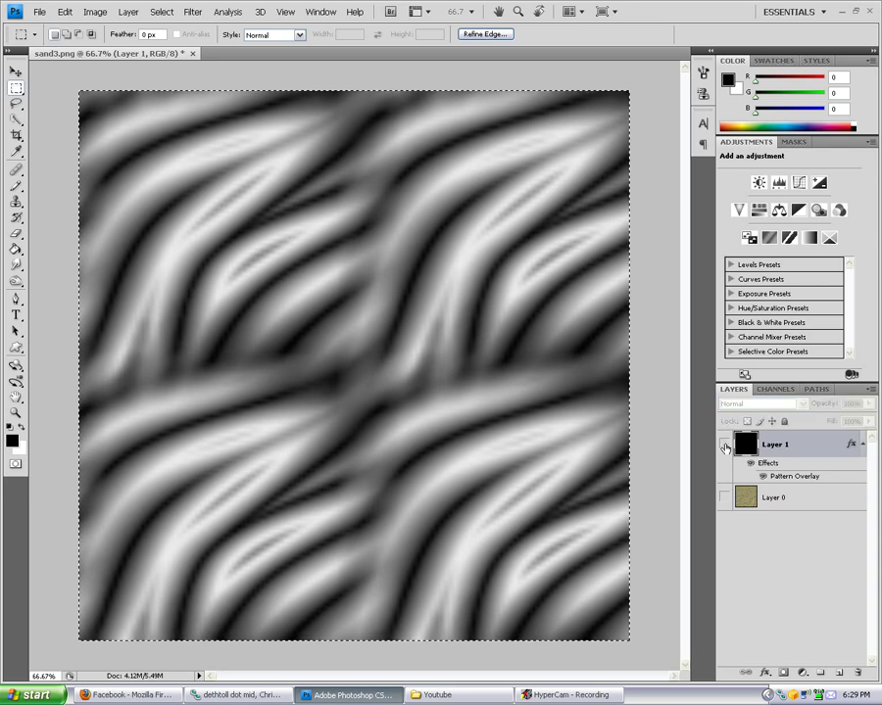
- Hide Layer 1, then show the sand texture on Layer 0 and make it active
{"action": "left_click", "coordinate": [725, 447]}
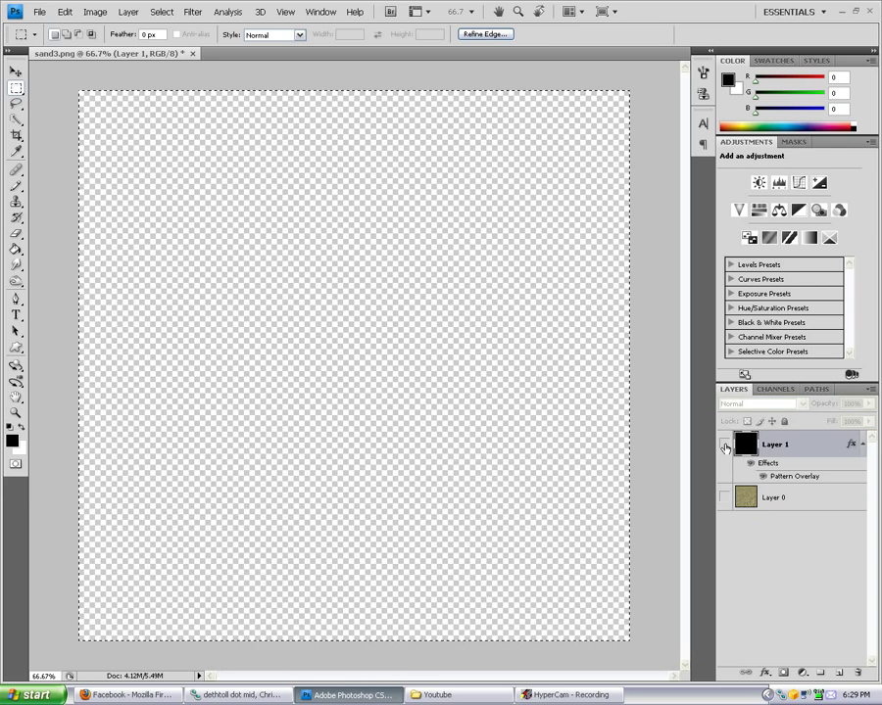
{"action": "left_click", "coordinate": [725, 500]}
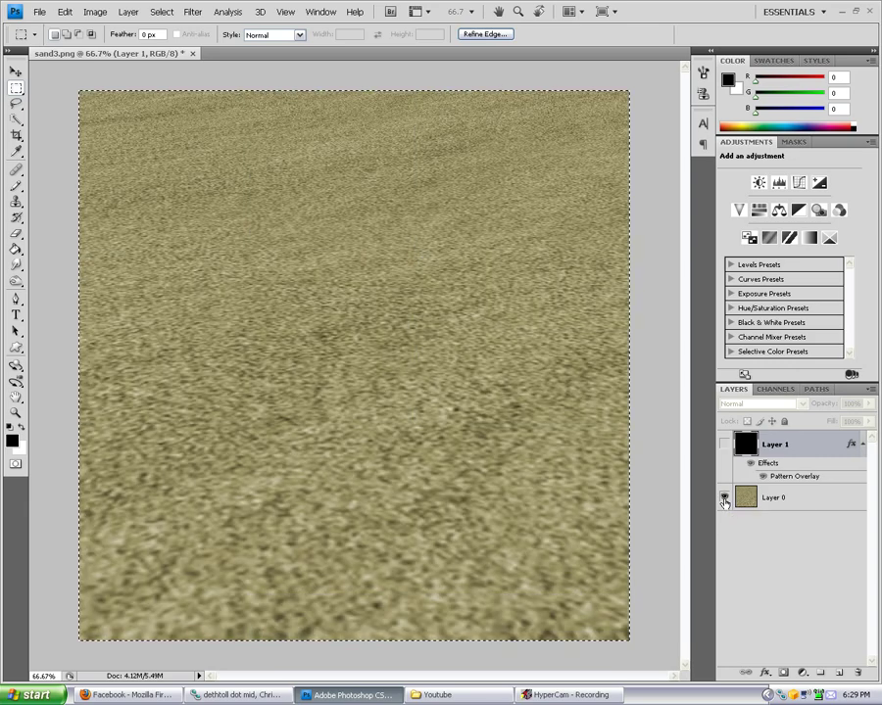
{"action": "left_click", "coordinate": [783, 502]}
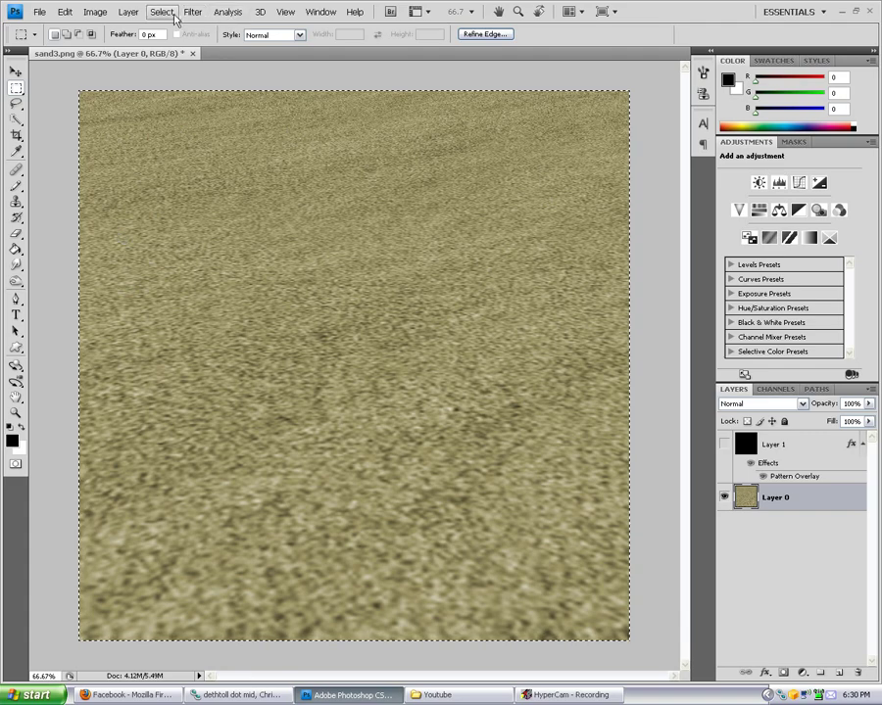
- Deselect so no marching-ants selection remains on the image
{"action": "left_click", "coordinate": [166, 13]}
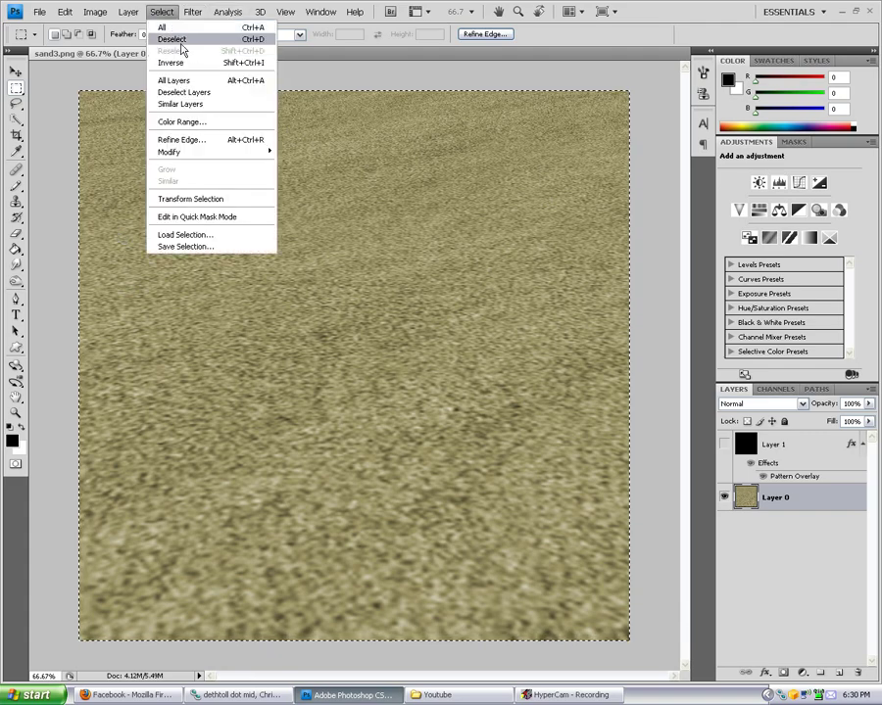
{"action": "left_click", "coordinate": [388, 66]}
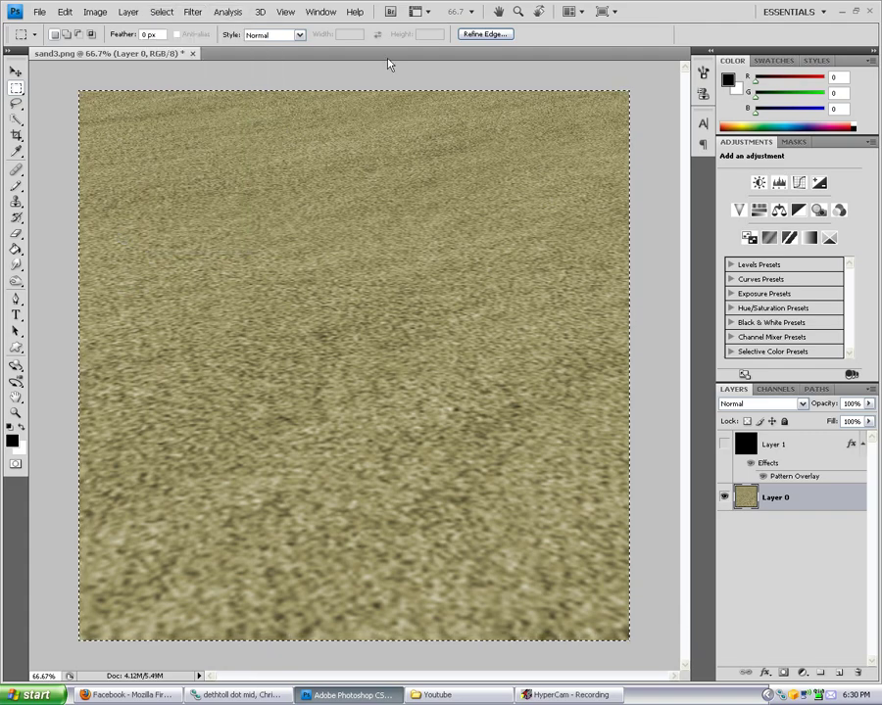
{"action": "left_click", "coordinate": [388, 65]}
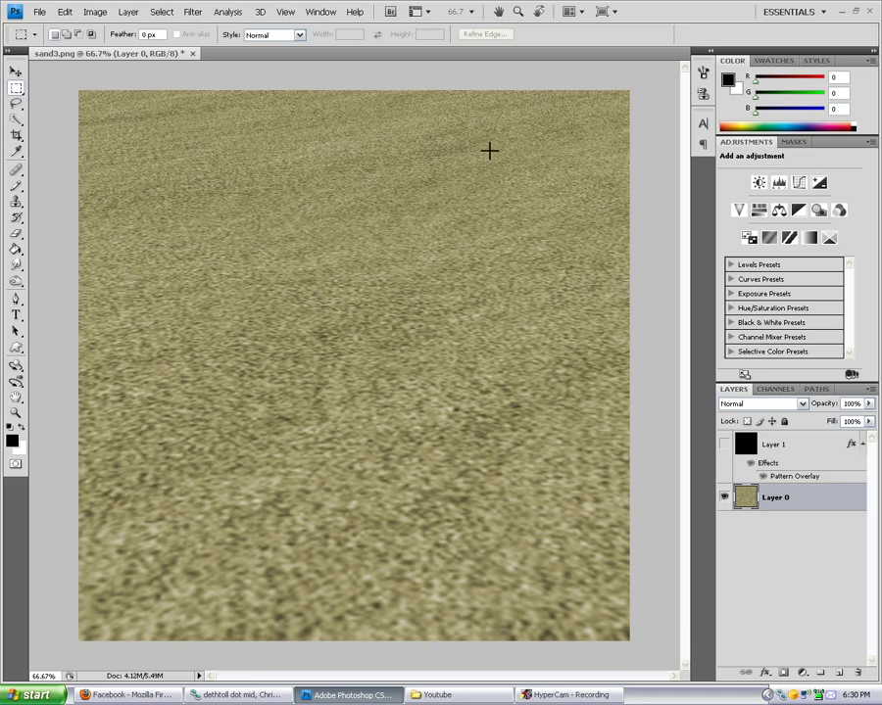
- Open the Lighting Effects filter and set the light type to Omni
{"action": "left_click", "coordinate": [192, 12]}
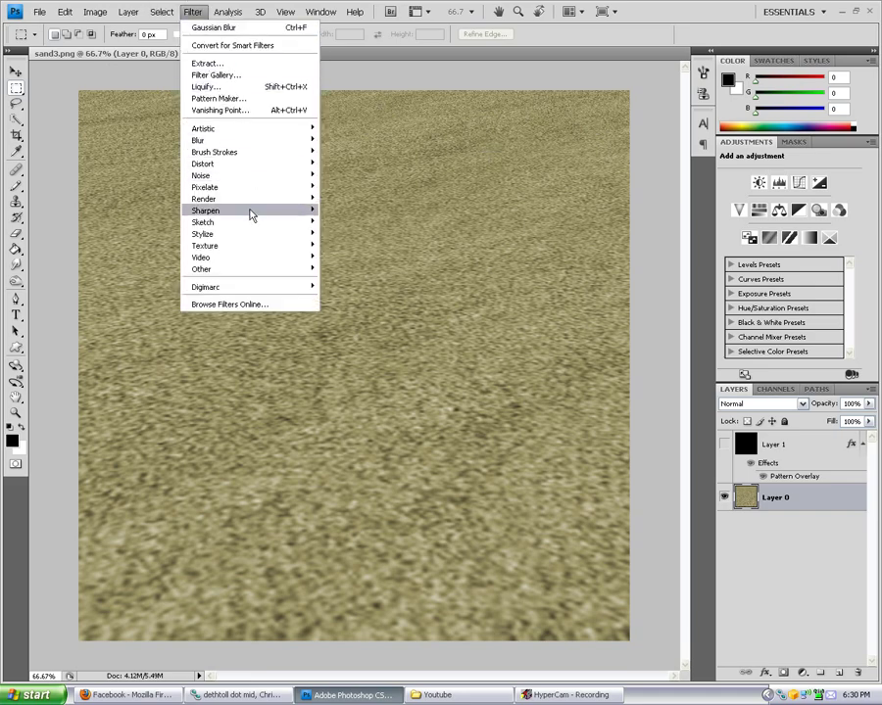
{"action": "mouse_move", "coordinate": [252, 203]}
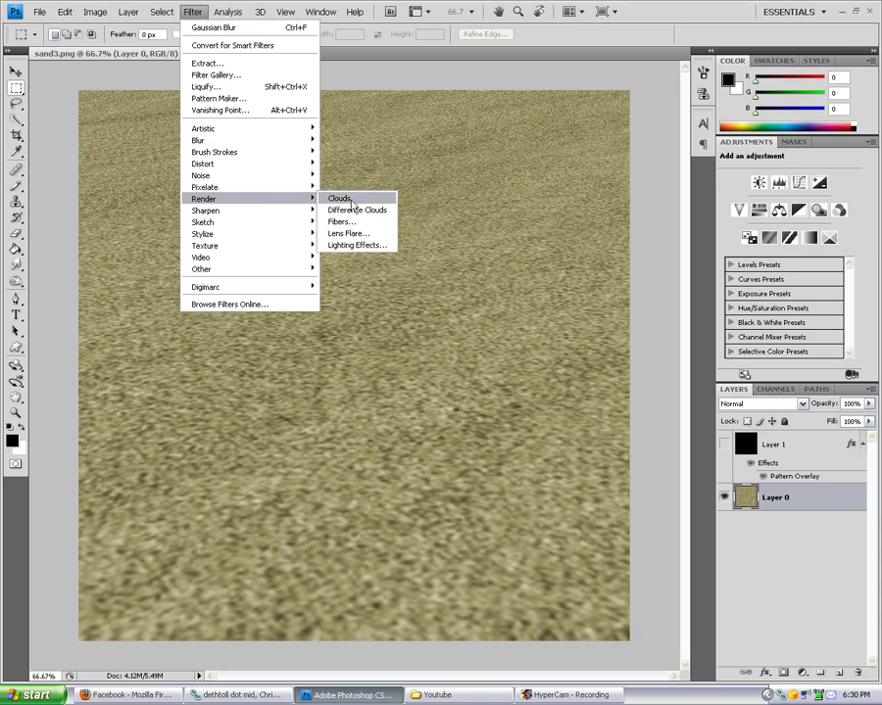
{"action": "left_click", "coordinate": [371, 247]}
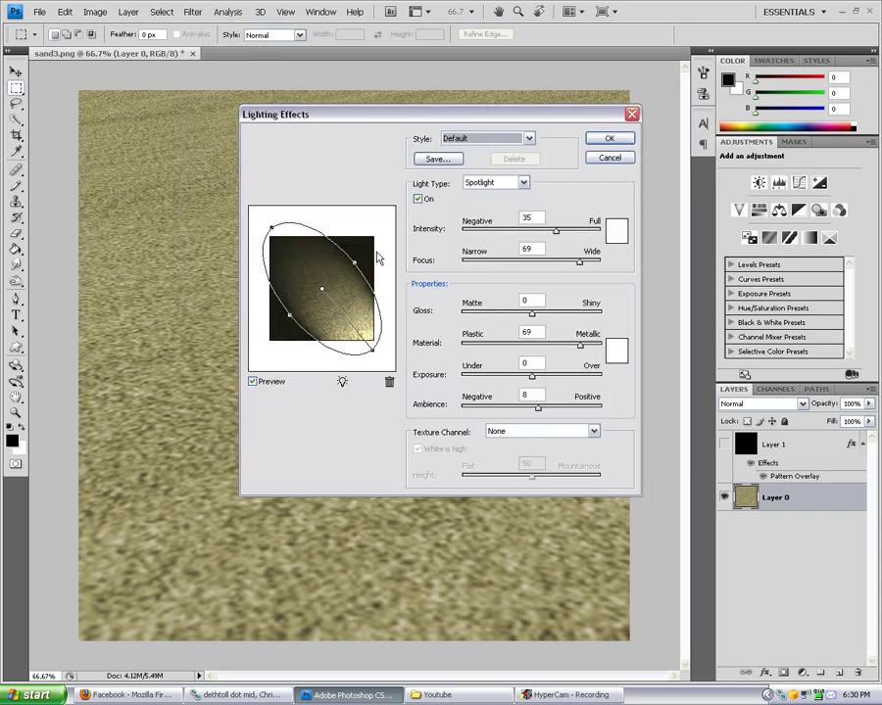
{"action": "left_click", "coordinate": [523, 183]}
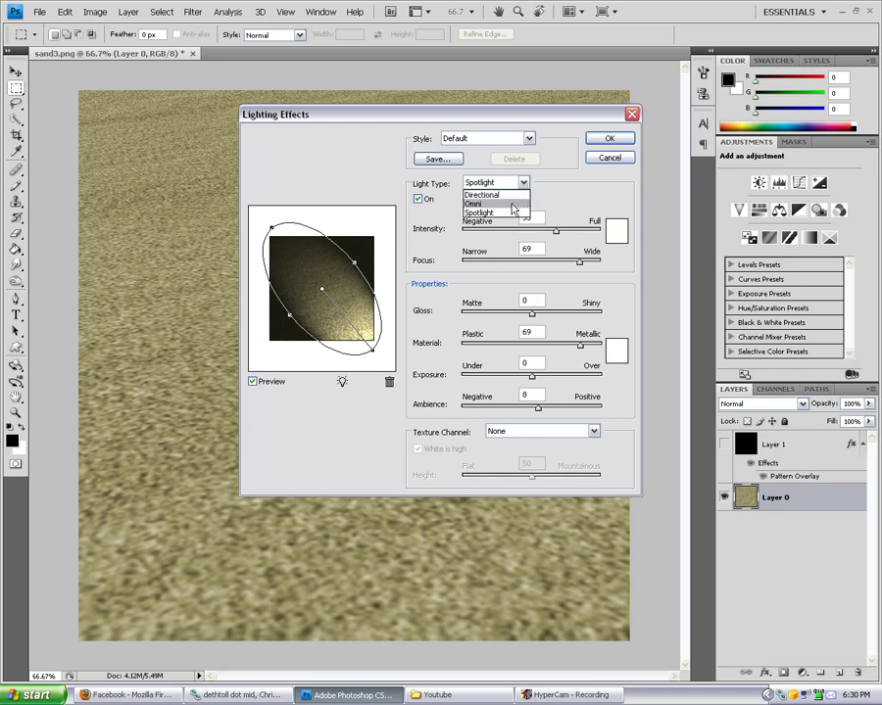
{"action": "left_click", "coordinate": [511, 204]}
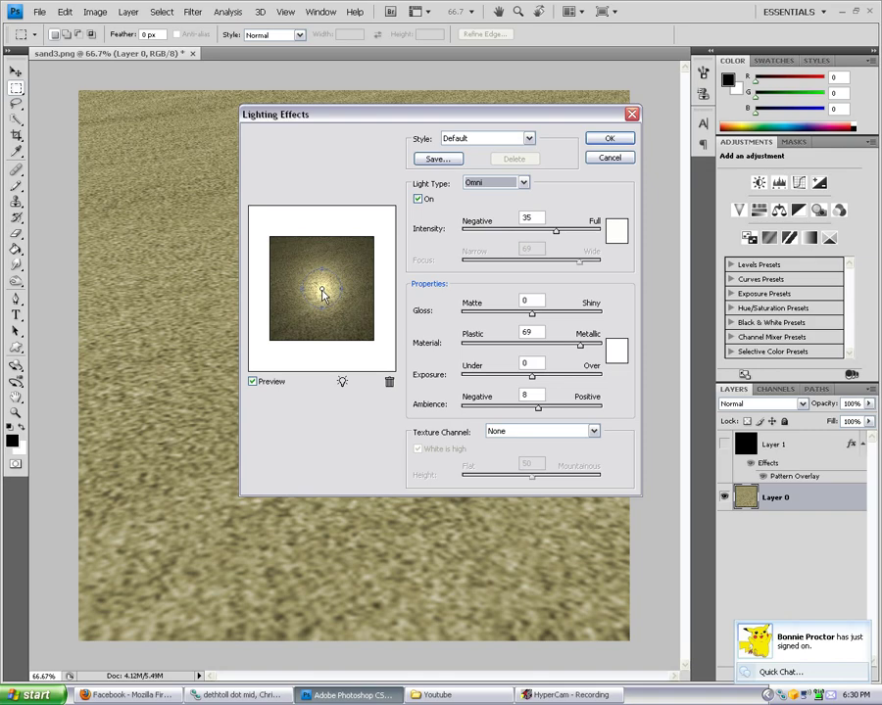
- Center and widen the omni light in the preview and set intensity to 26
{"action": "mouse_move", "coordinate": [323, 294]}
{"action": "left_mouse_down"}
{"action": "mouse_move", "coordinate": [327, 278]}
{"action": "mouse_move", "coordinate": [309, 289]}
{"action": "mouse_move", "coordinate": [297, 273]}
{"action": "mouse_move", "coordinate": [330, 290]}
{"action": "mouse_move", "coordinate": [319, 289]}
{"action": "left_mouse_up"}
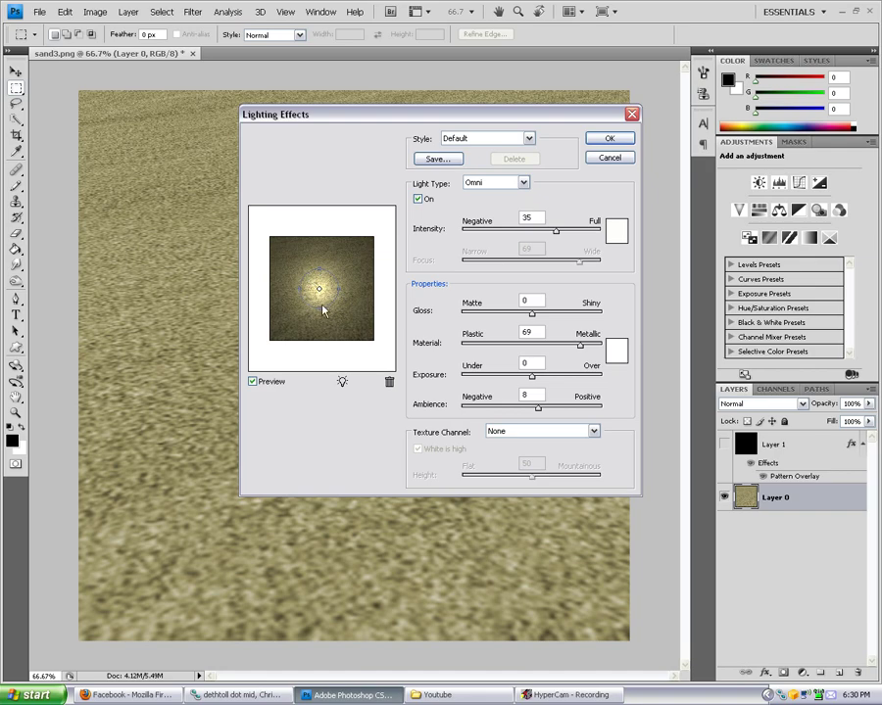
{"action": "left_click_drag", "start_coordinate": [339, 294], "coordinate": [365, 293]}
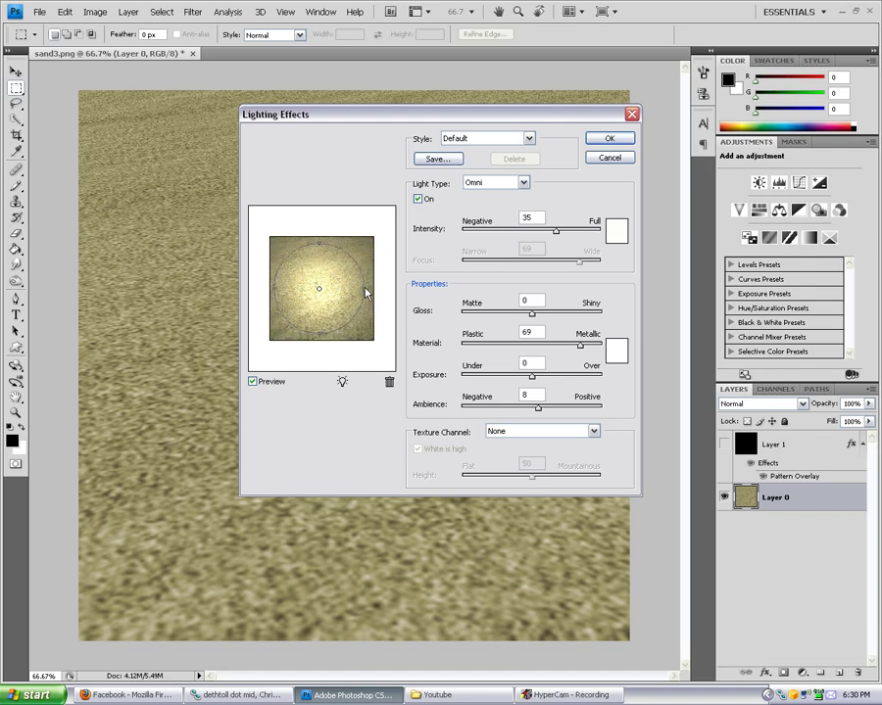
{"action": "mouse_move", "coordinate": [327, 296]}
{"action": "left_mouse_down"}
{"action": "mouse_move", "coordinate": [315, 290]}
{"action": "mouse_move", "coordinate": [324, 296]}
{"action": "left_mouse_up"}
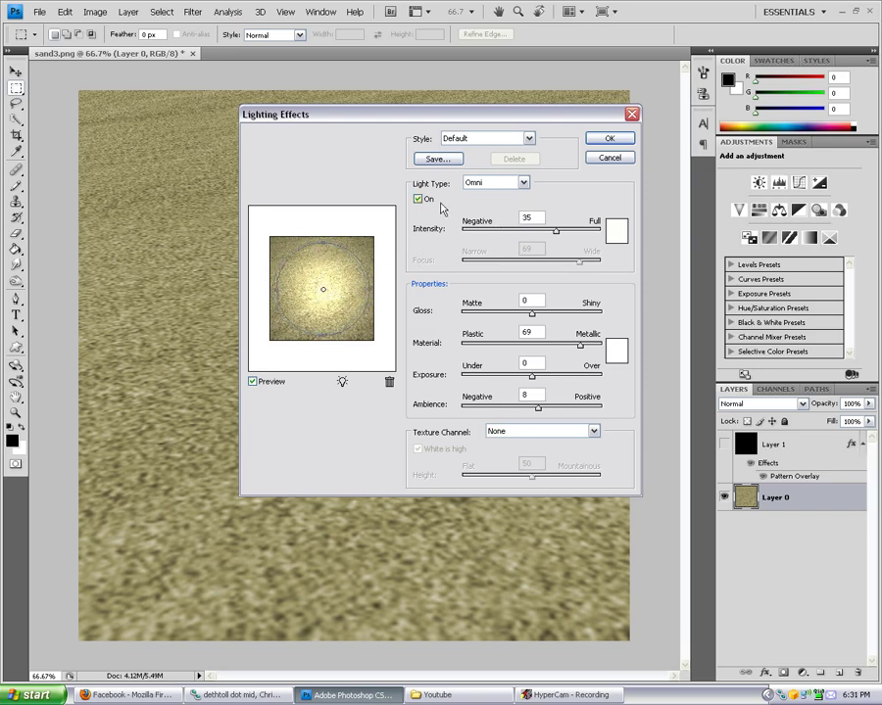
{"action": "left_click_drag", "start_coordinate": [556, 231], "coordinate": [551, 239]}
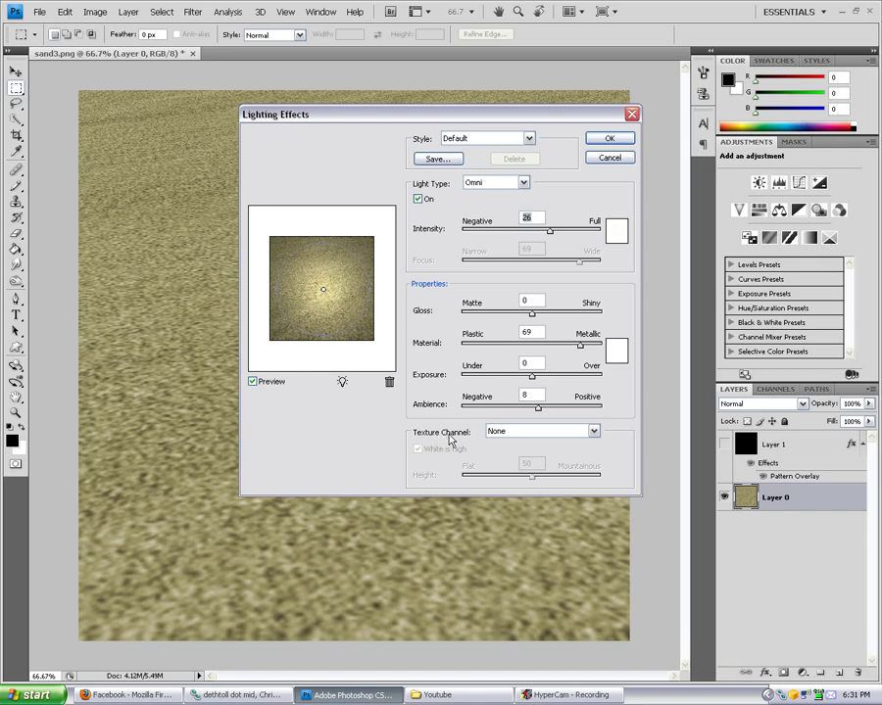
{"action": "left_click", "coordinate": [593, 433]}
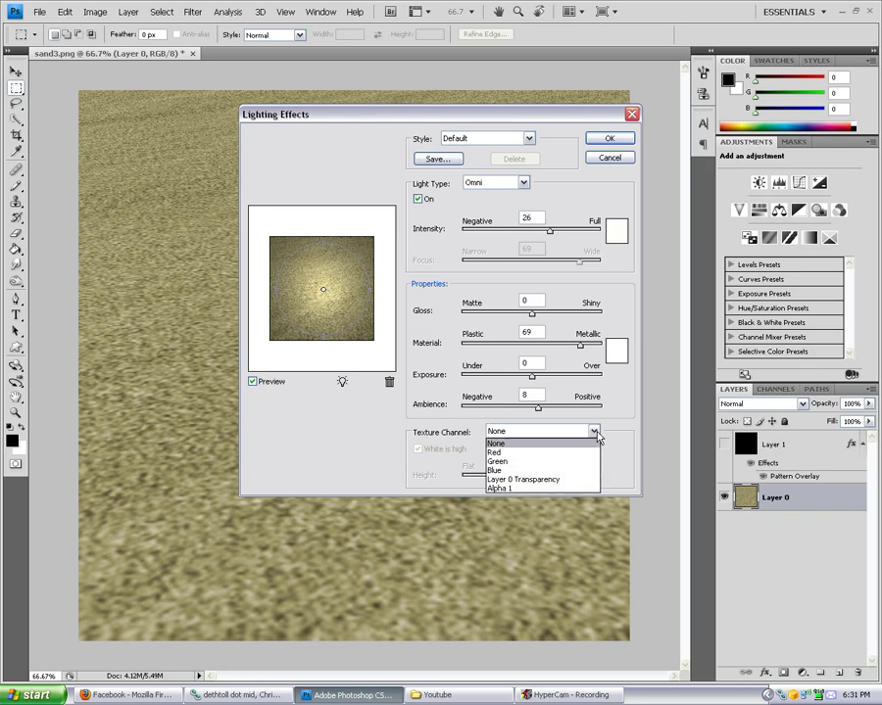
- Use Alpha 1 as the texture channel at height 100 and apply the lighting
{"action": "left_click", "coordinate": [499, 489]}
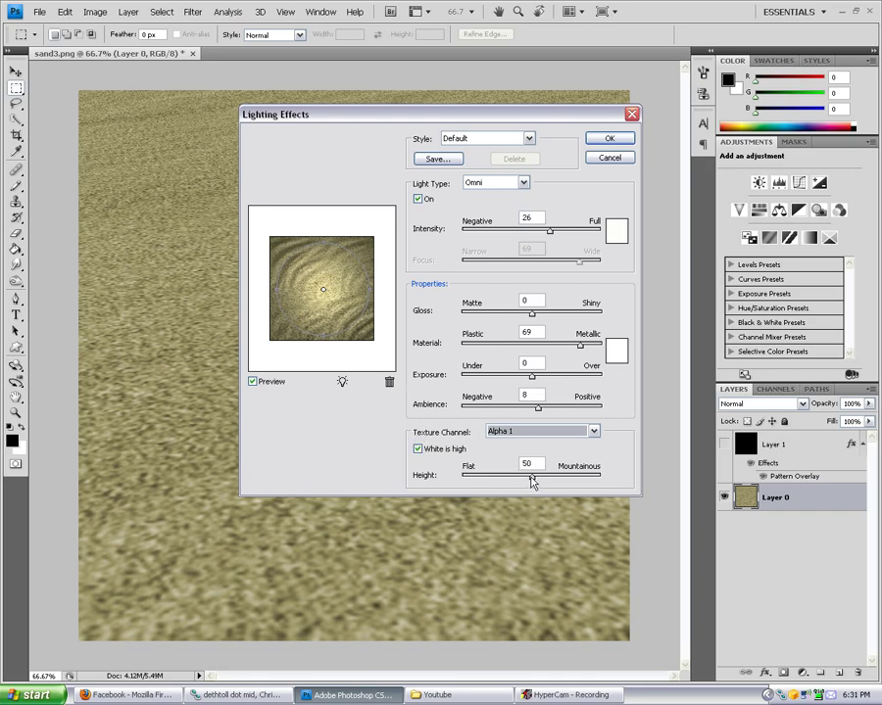
{"action": "left_click_drag", "start_coordinate": [532, 477], "coordinate": [610, 478]}
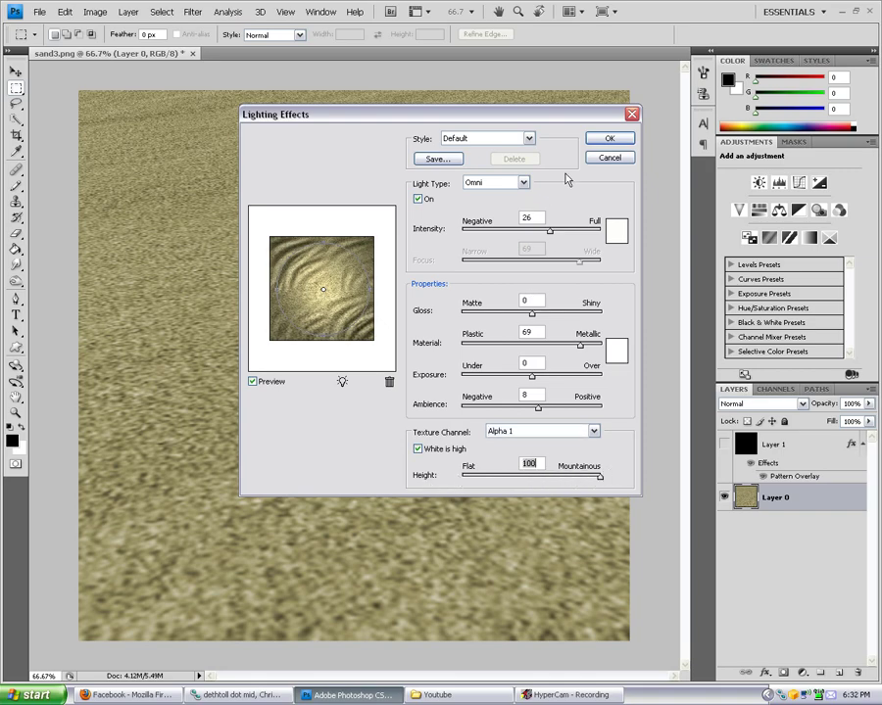
{"action": "left_click", "coordinate": [607, 139]}
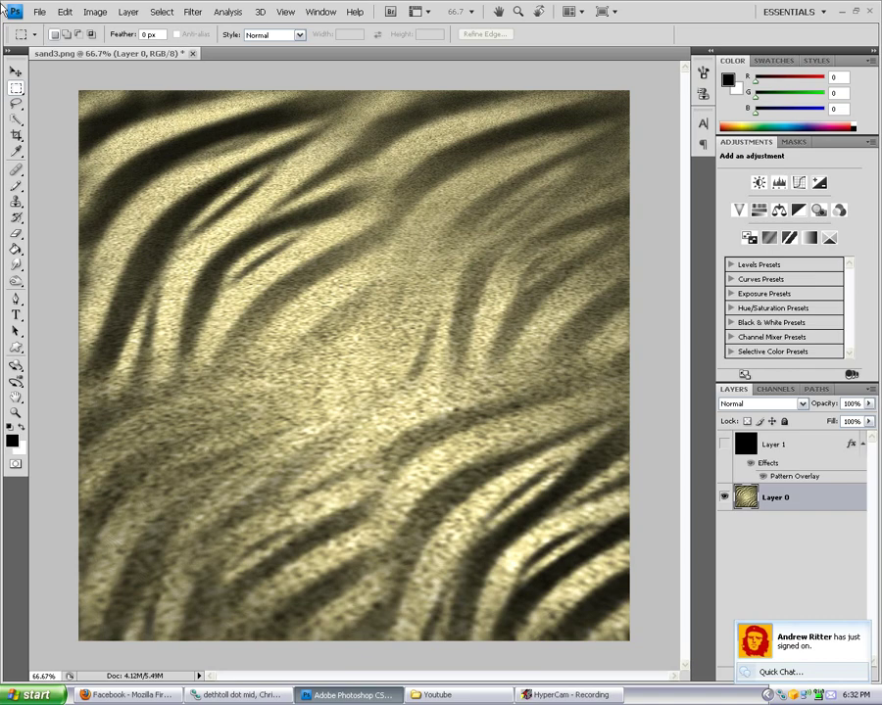
{"action": "left_click", "coordinate": [39, 12]}
- In the Open dialog, go into the ep2 folder and filter files by 'dese'
{"action": "left_click", "coordinate": [53, 40]}
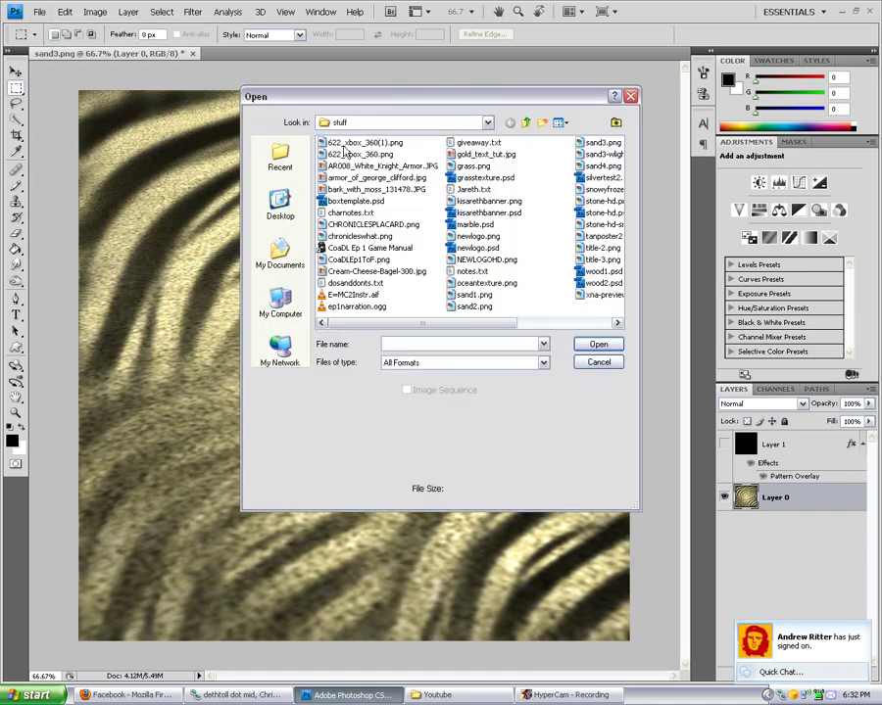
{"action": "left_click", "coordinate": [534, 126]}
{"action": "double_click", "coordinate": [338, 177]}
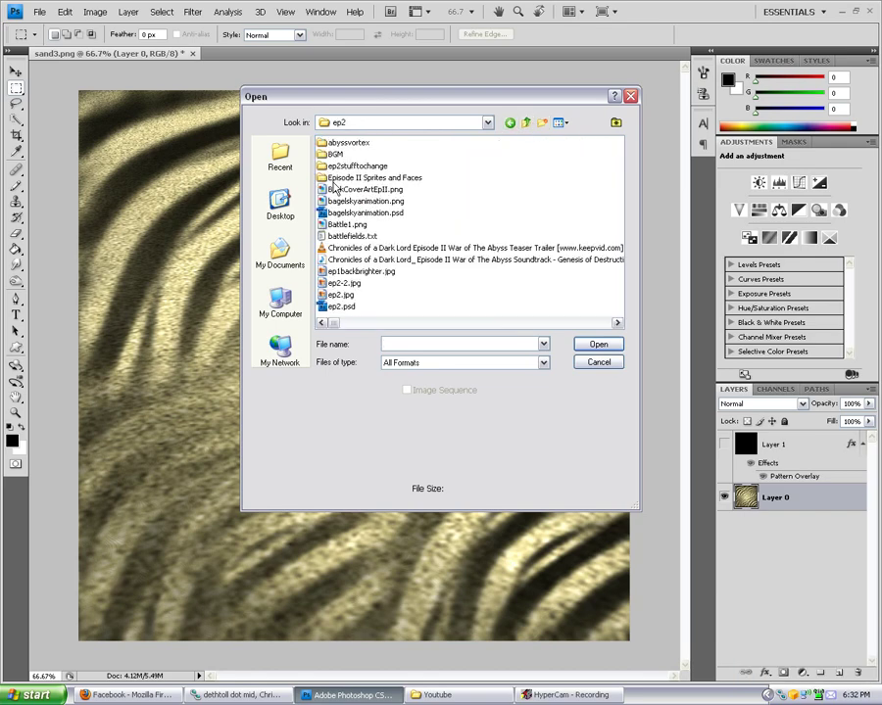
{"action": "type", "text": "\"(d"}
{"action": "type", "text": "ese"}
{"action": "key", "text": "Return"}
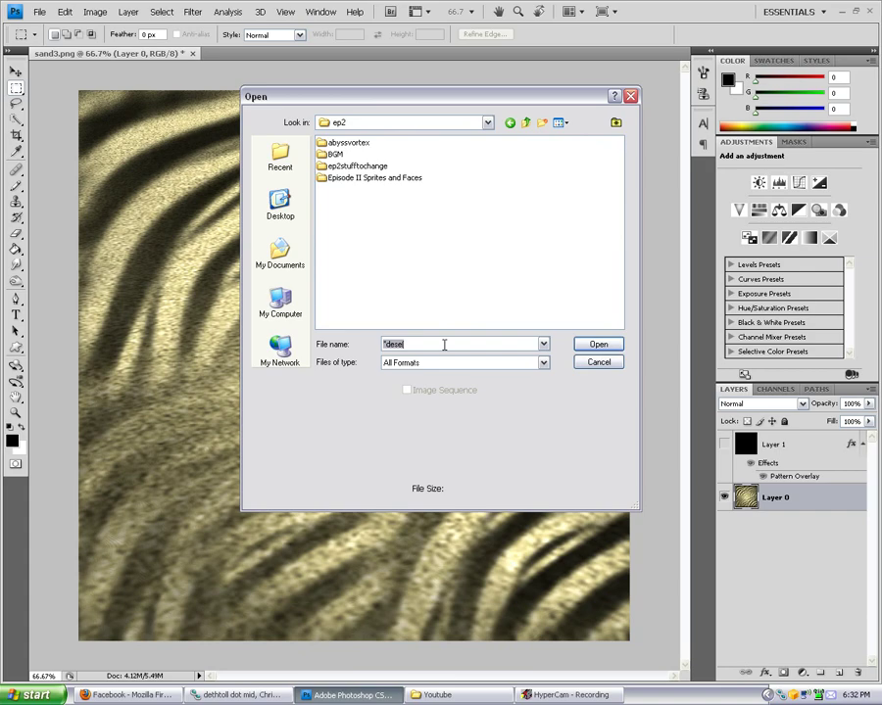
- Open ep2desert-redone.png, view it at 100%, then switch back to sand3.png
{"action": "left_click", "coordinate": [443, 345]}
{"action": "type", "text": "*"}
{"action": "key", "text": "Return"}
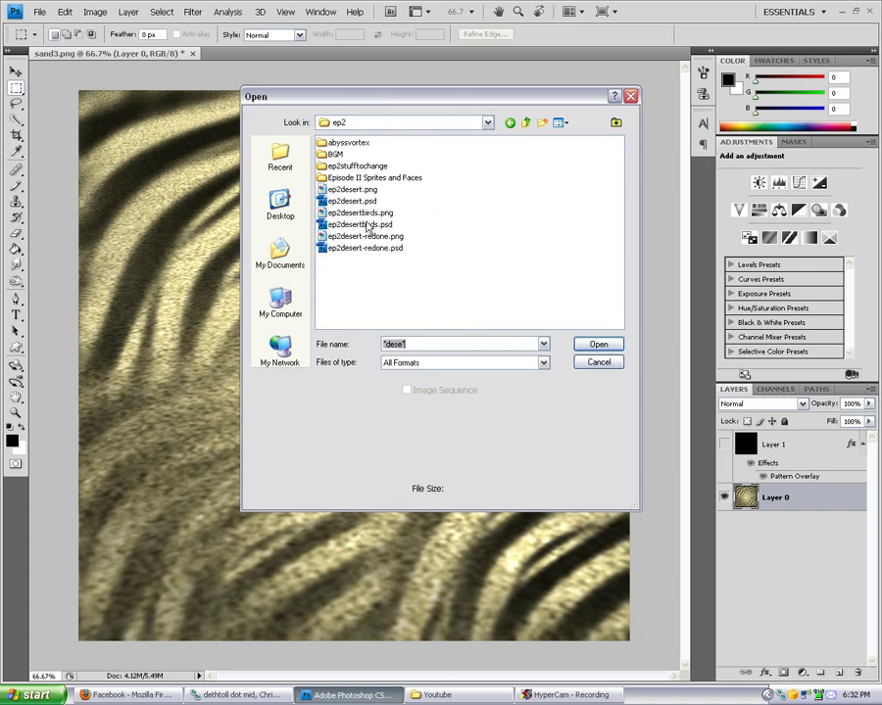
{"action": "left_click", "coordinate": [367, 236]}
{"action": "left_click", "coordinate": [588, 345]}
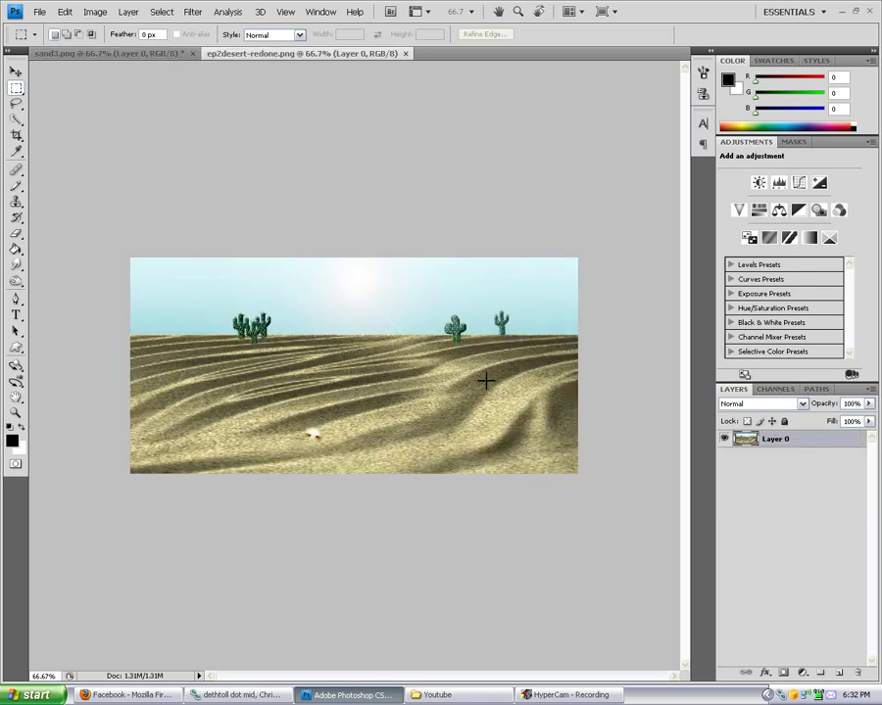
{"action": "key", "text": "ctrl+plus"}
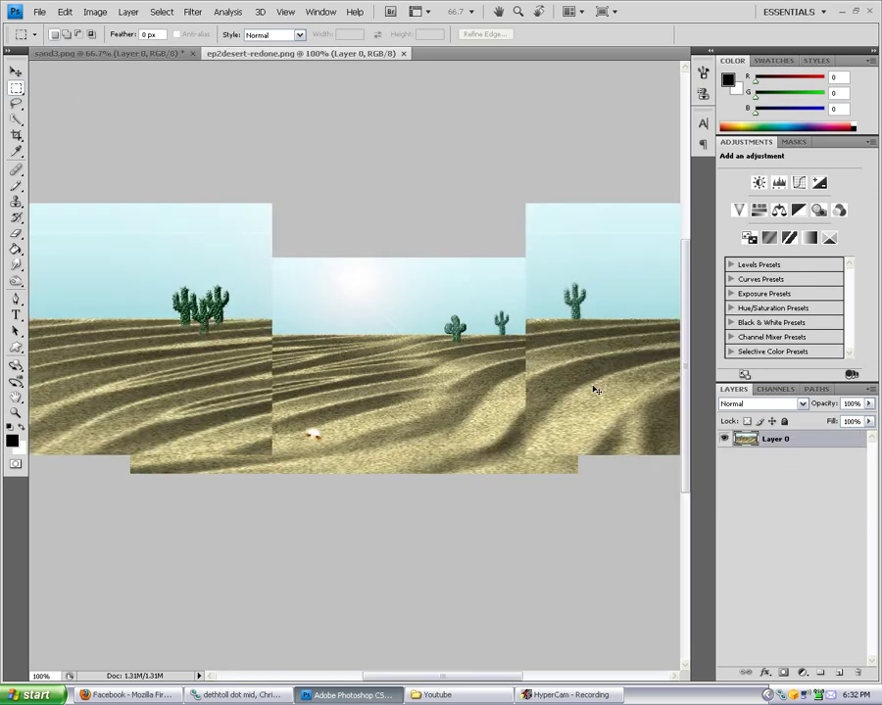
{"action": "left_click", "coordinate": [110, 56]}
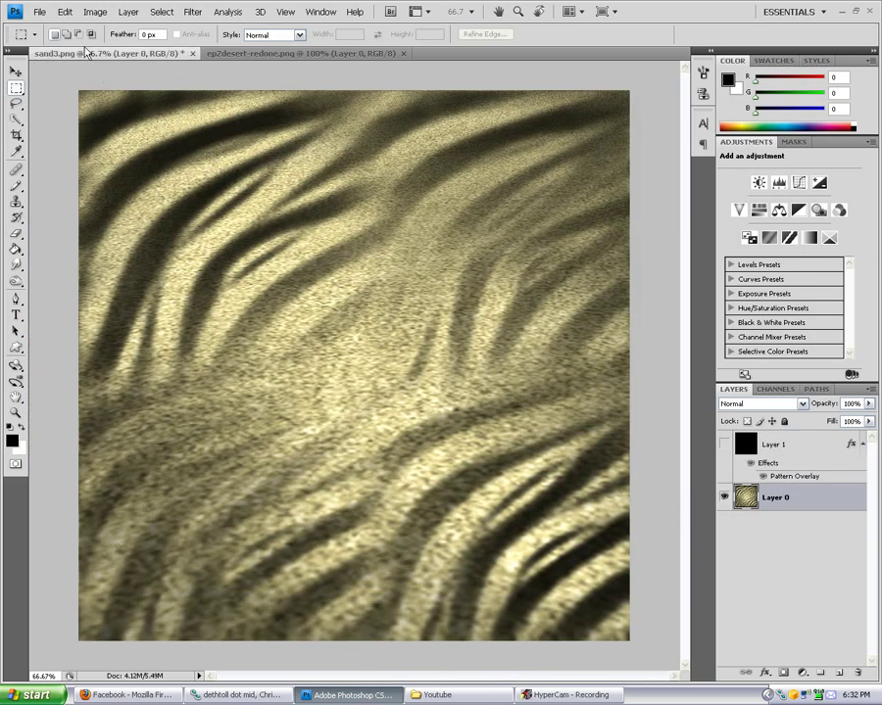
- Zoom out on the rippled sand and start Free Transform on Layer 0 with Ctrl+T
{"action": "left_click", "coordinate": [283, 12]}
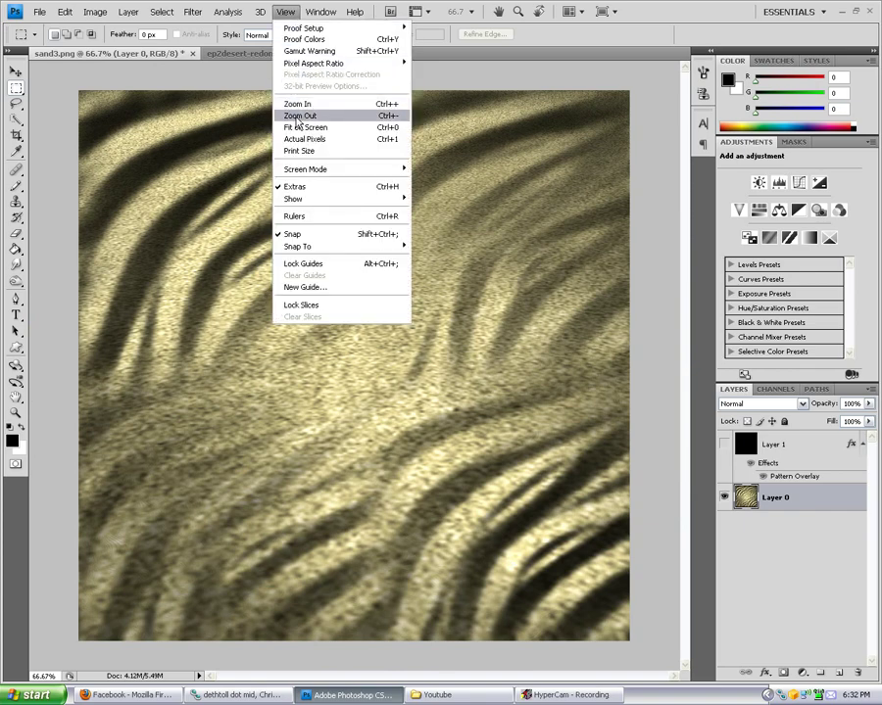
{"action": "left_click", "coordinate": [693, 46]}
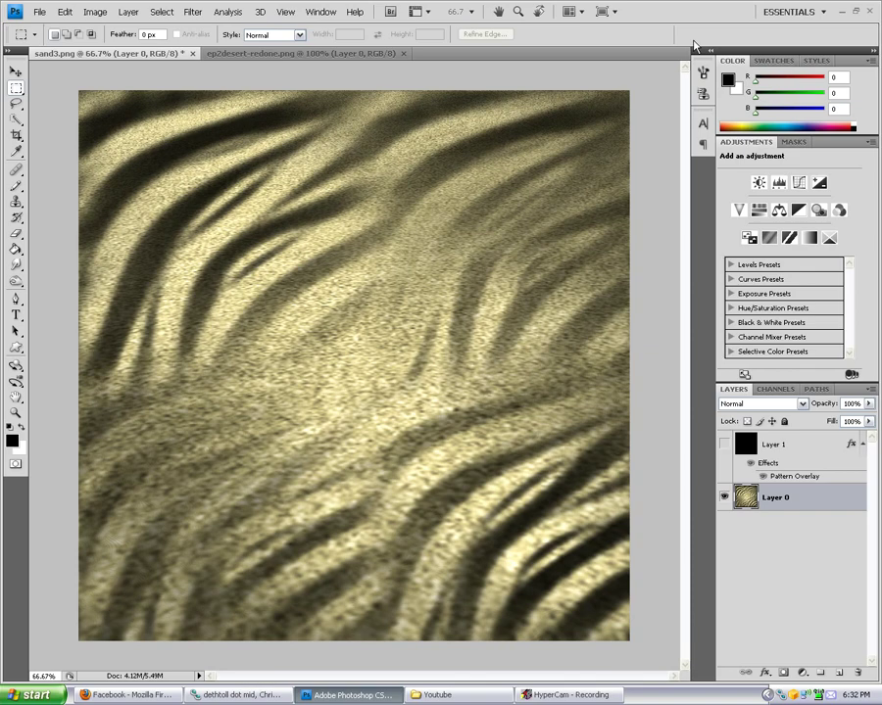
{"action": "key", "text": "ctrl+minus"}
{"action": "key", "text": "ctrl+minus"}
{"action": "key", "text": "ctrl+minus"}
{"action": "key", "text": "ctrl+minus"}
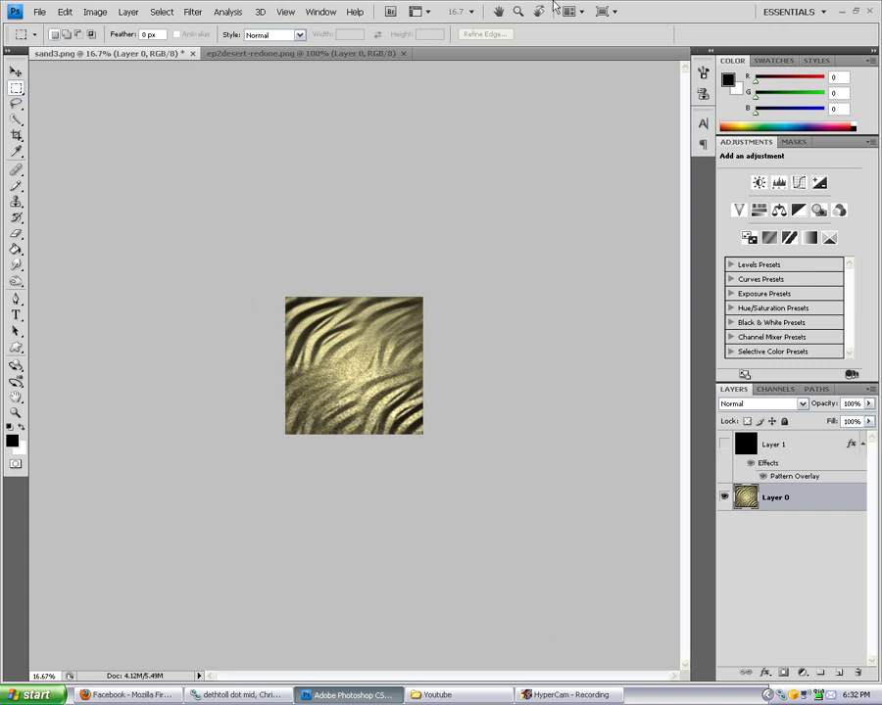
{"action": "left_click", "coordinate": [67, 13]}
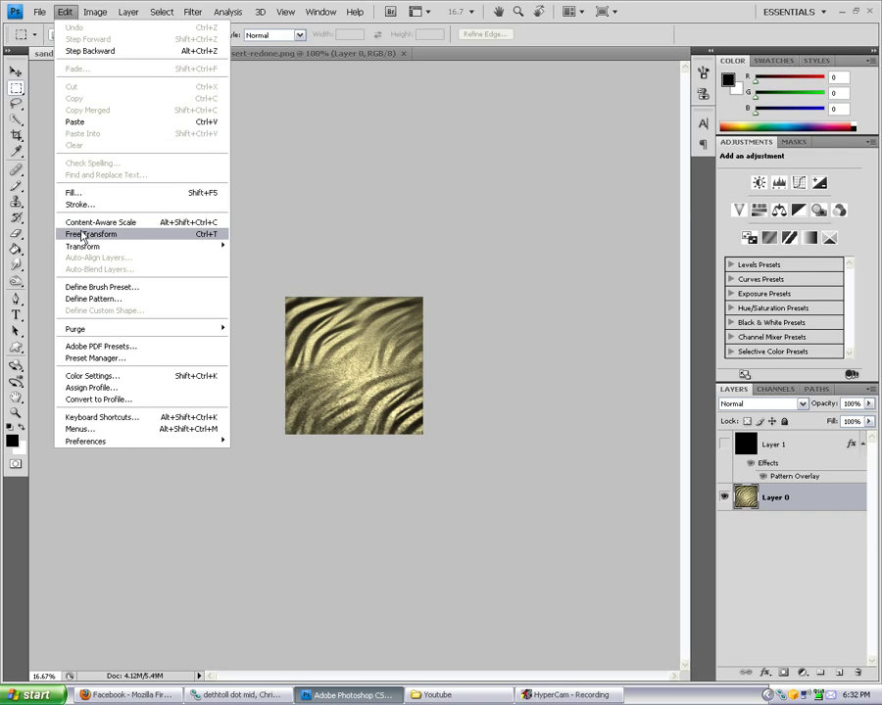
{"action": "left_click", "coordinate": [398, 222]}
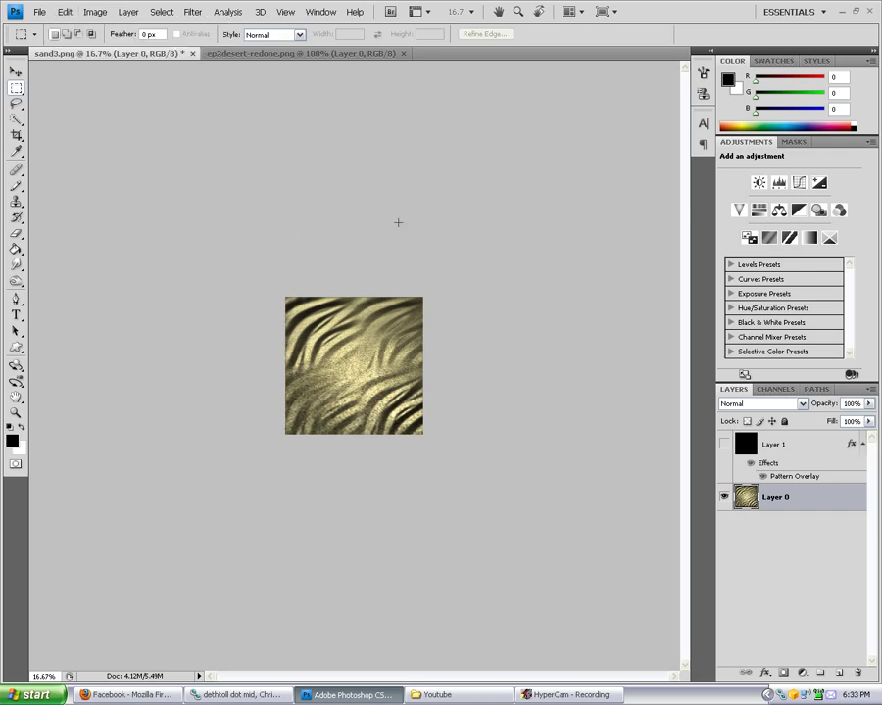
{"action": "key", "text": "ctrl+t"}
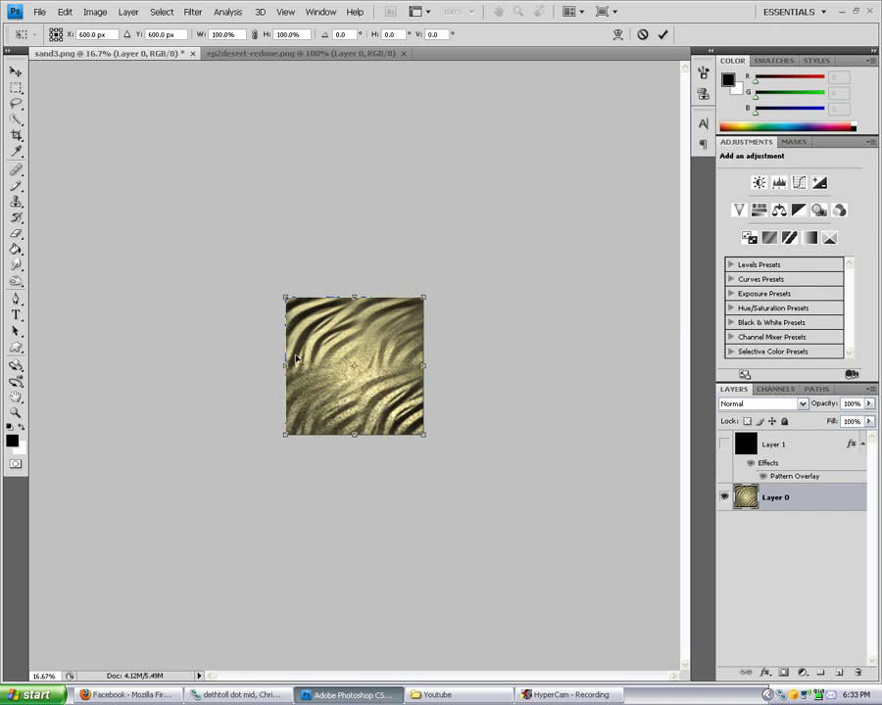
- Apply a Perspective transform, spreading the sand's bottom corners into a trapezoid
{"action": "right_click", "coordinate": [403, 329]}
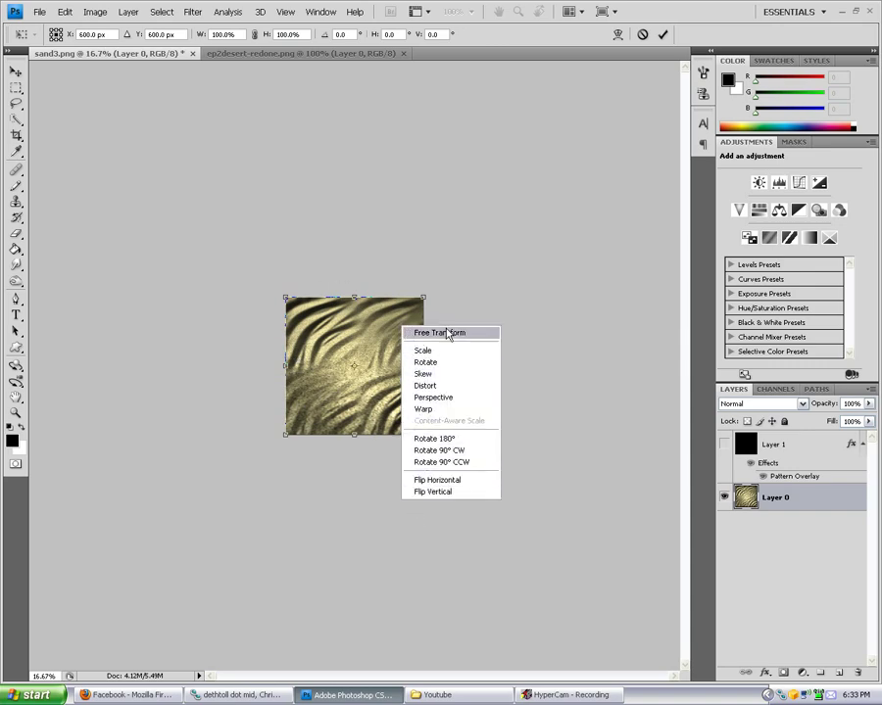
{"action": "left_click", "coordinate": [448, 401]}
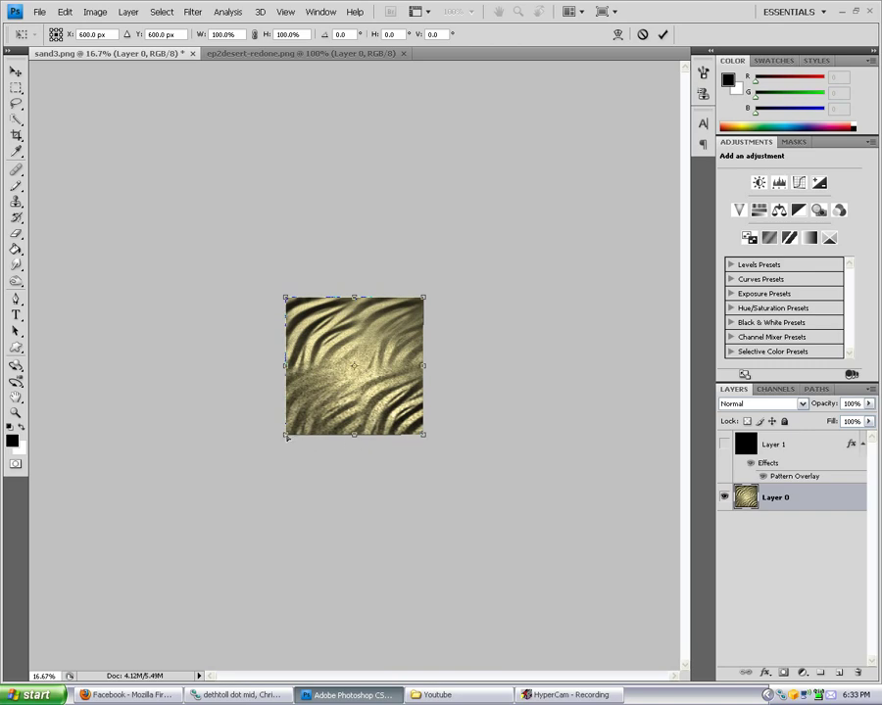
{"action": "left_click_drag", "start_coordinate": [287, 438], "coordinate": [213, 445]}
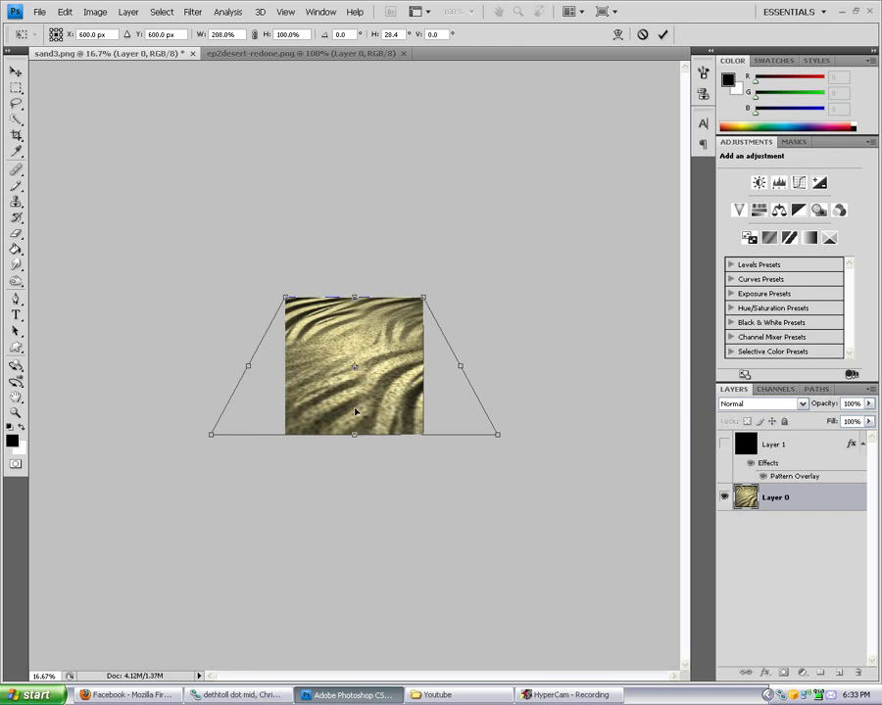
- Stretch the bottom edge far below the canvas (687.5% width, 544% height) and commit
{"action": "right_click", "coordinate": [384, 357]}
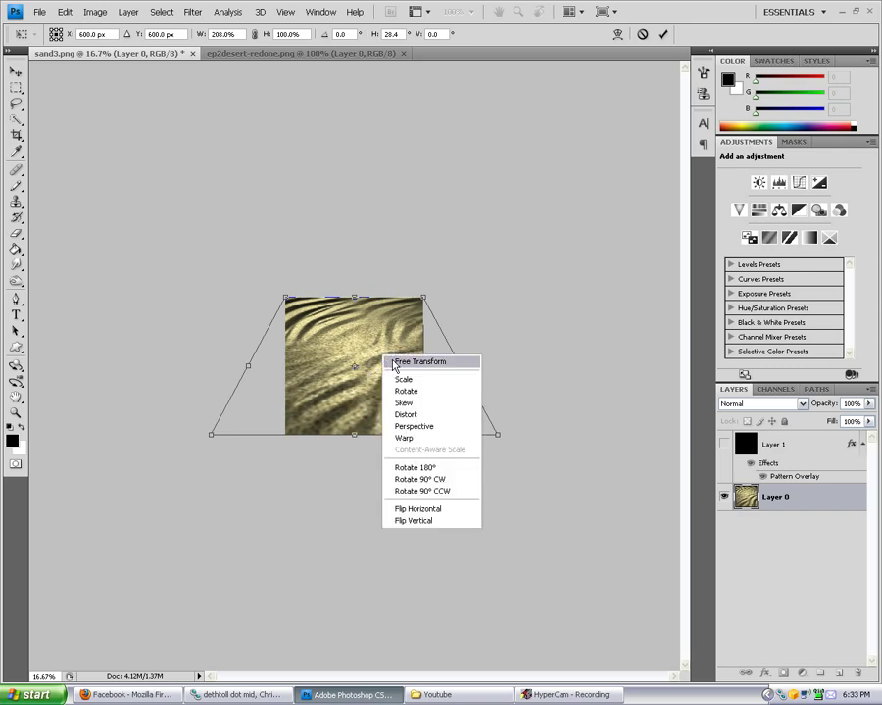
{"action": "left_click", "coordinate": [413, 386]}
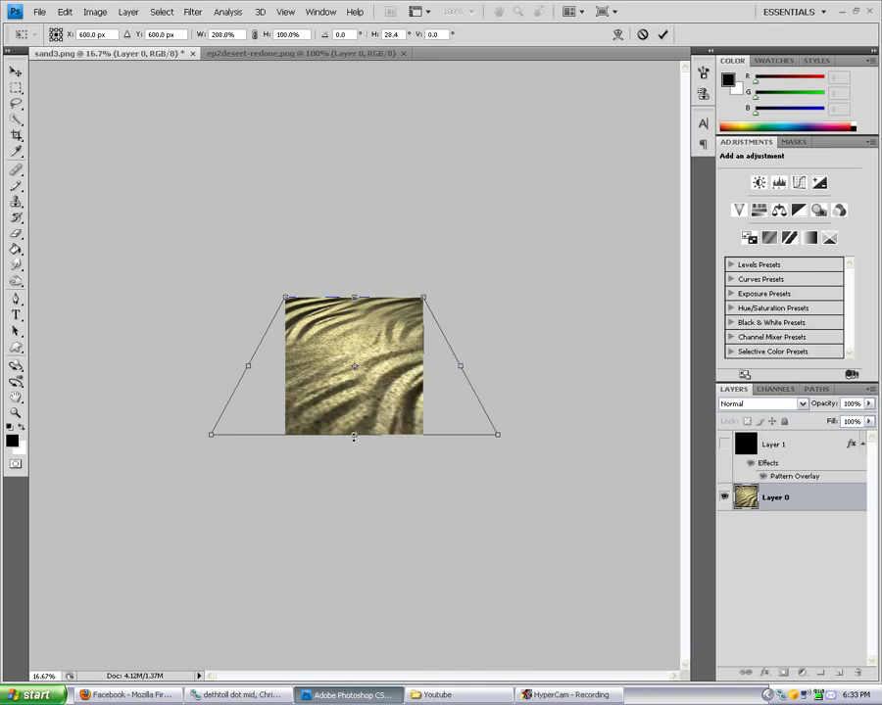
{"action": "left_click_drag", "start_coordinate": [355, 437], "coordinate": [401, 702]}
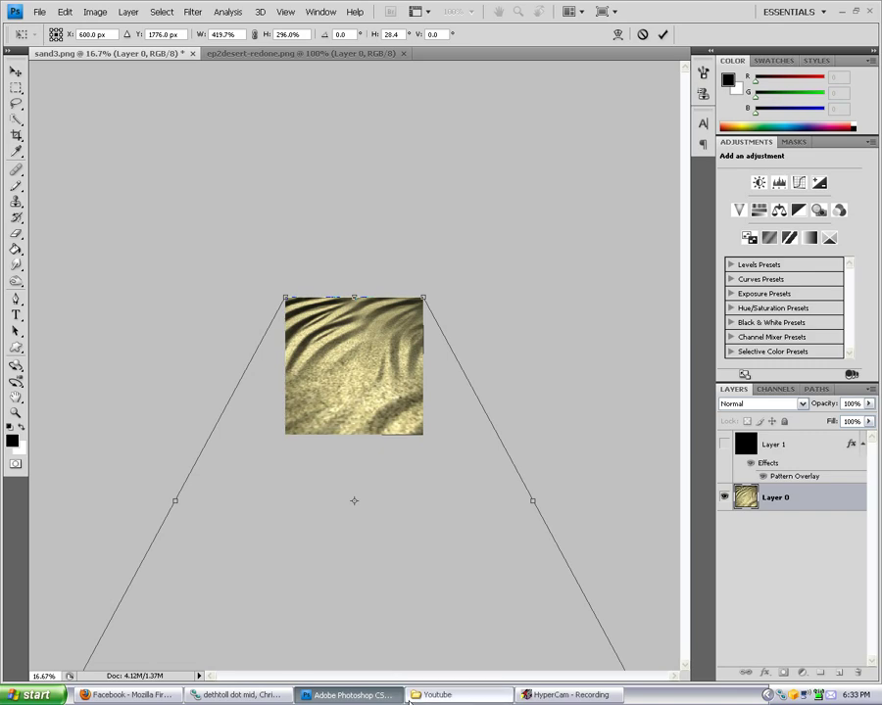
{"action": "left_click_drag", "start_coordinate": [408, 701], "coordinate": [408, 700]}
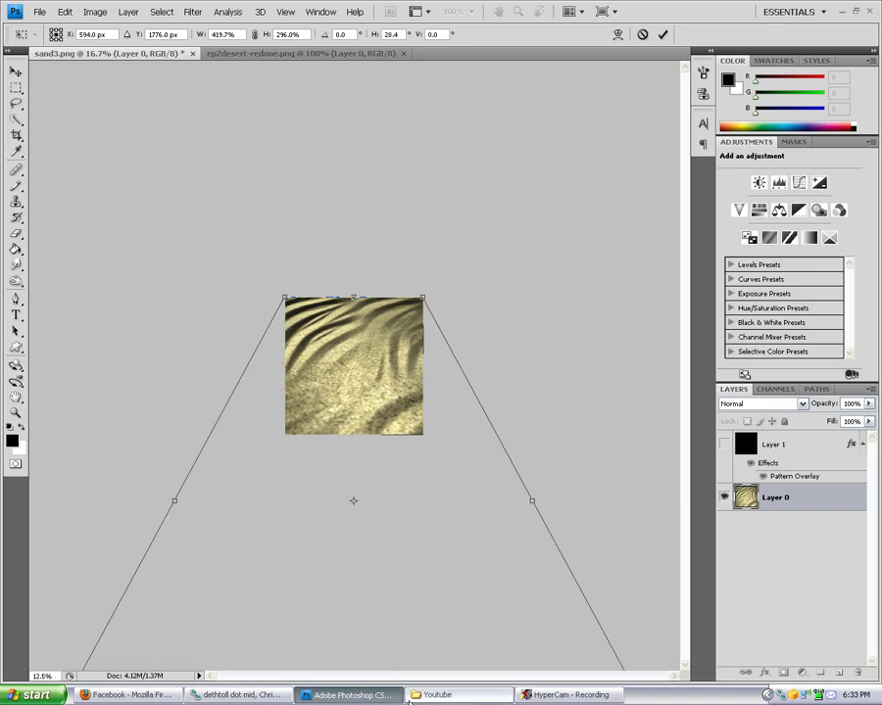
{"action": "key", "text": "ctrl+minus"}
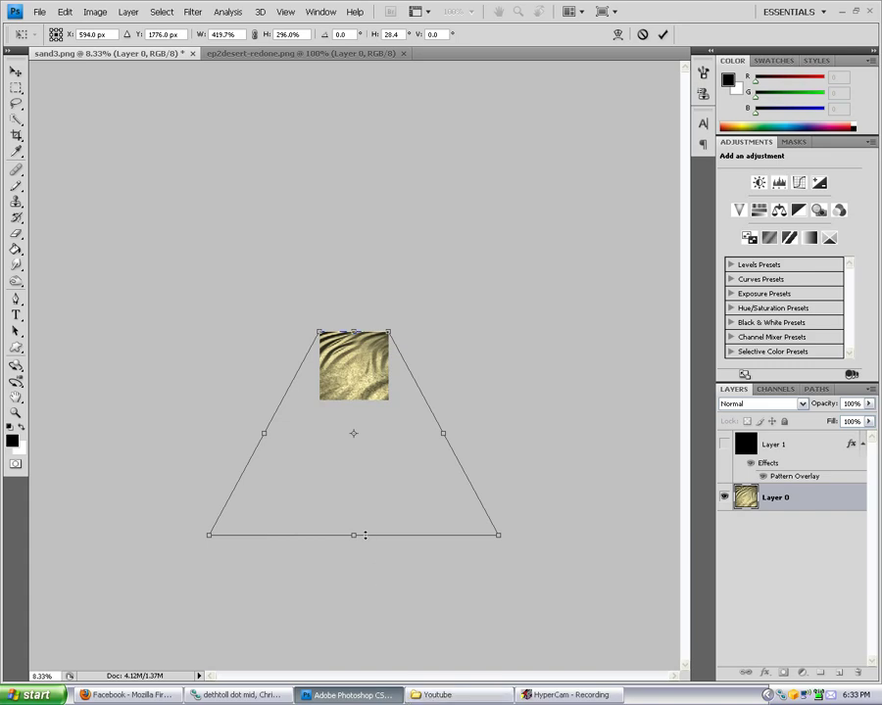
{"action": "left_click_drag", "start_coordinate": [352, 535], "coordinate": [353, 703]}
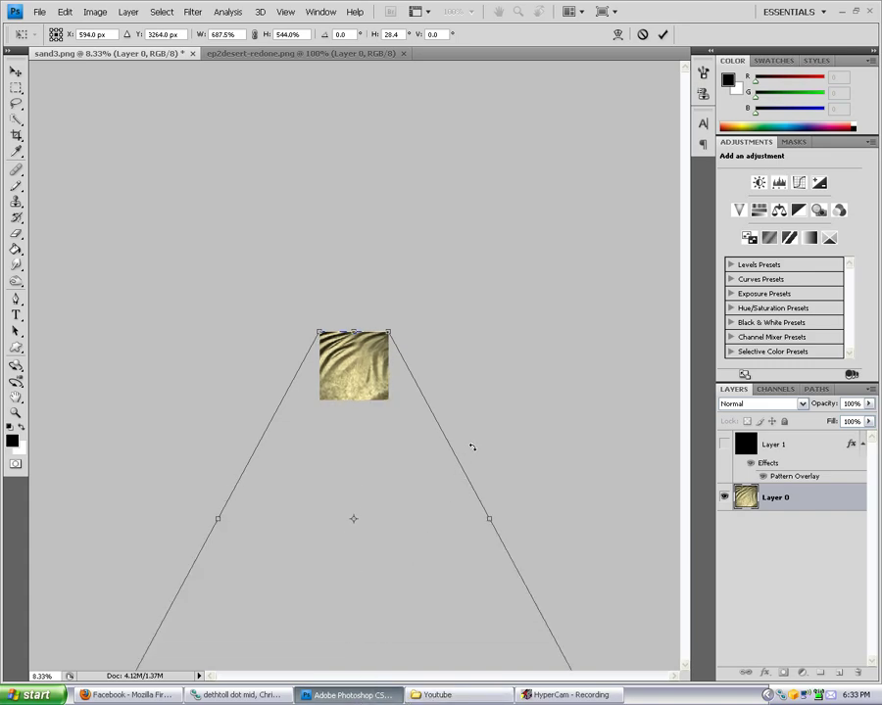
{"action": "left_click", "coordinate": [663, 35]}
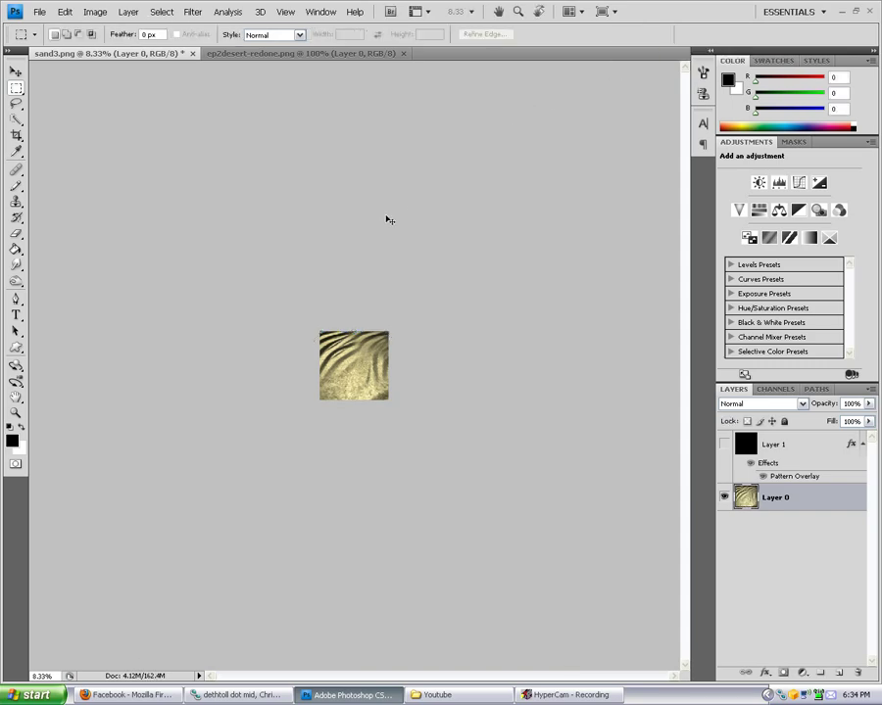
- Inspect the transformed sand at 100%, zoom back out, and undo to plain grainy sand
{"action": "key", "text": "ctrl+plus"}
{"action": "key", "text": "ctrl+plus"}
{"action": "key", "text": "ctrl+plus"}
{"action": "key", "text": "ctrl+plus"}
{"action": "key", "text": "ctrl+plus"}
{"action": "key", "text": "ctrl+plus"}
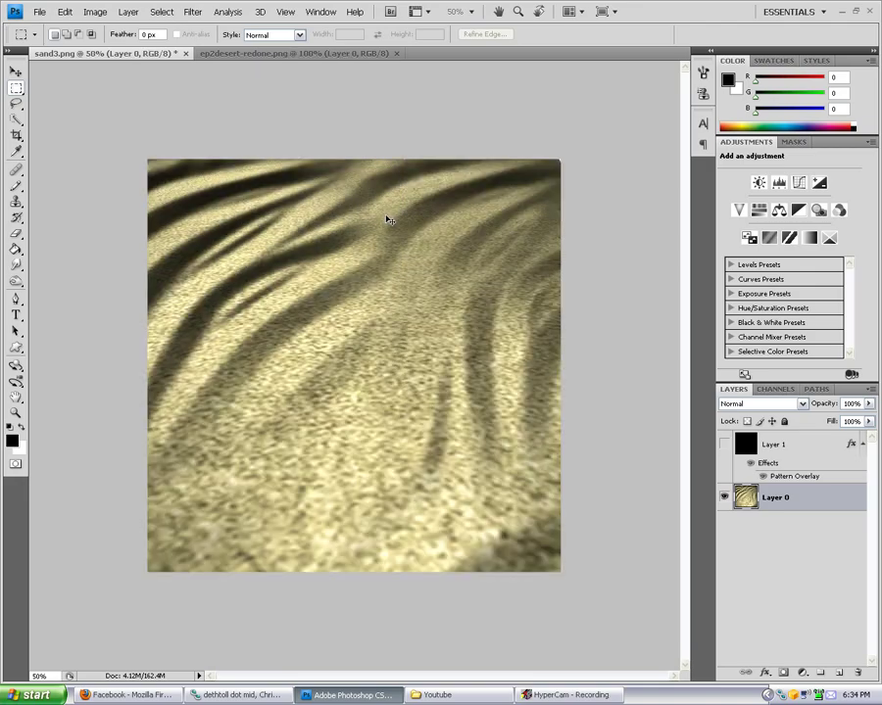
{"action": "key", "text": "ctrl+plus"}
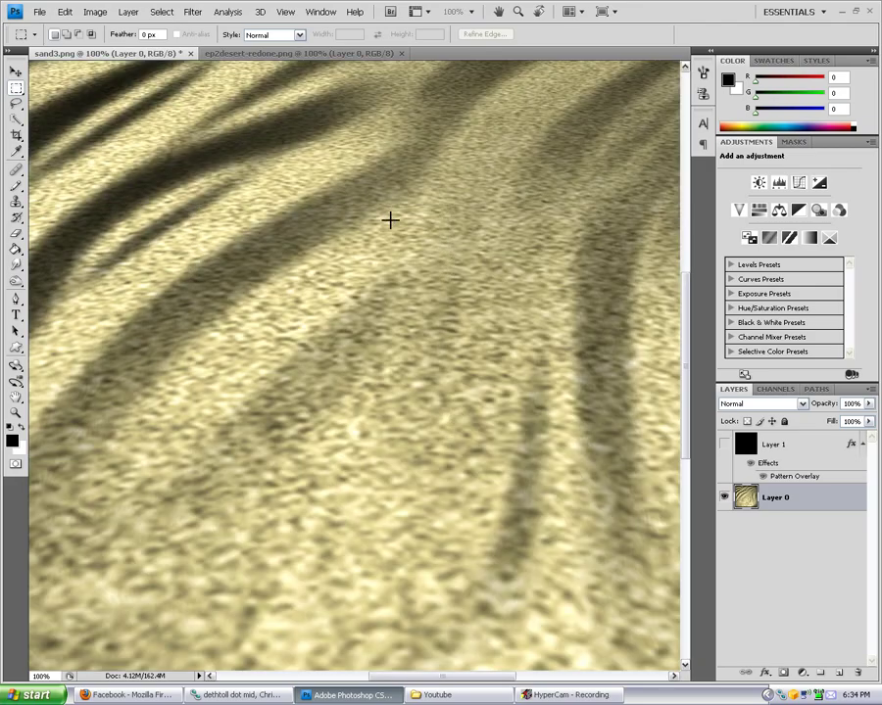
{"action": "key", "text": "ctrl+minus"}
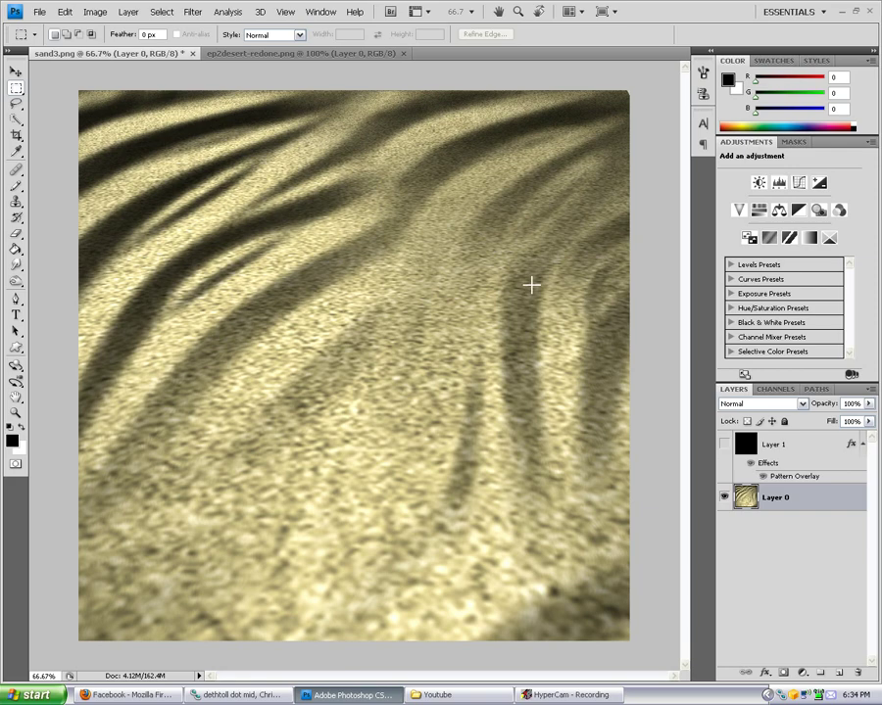
{"action": "key", "text": "ctrl+z"}
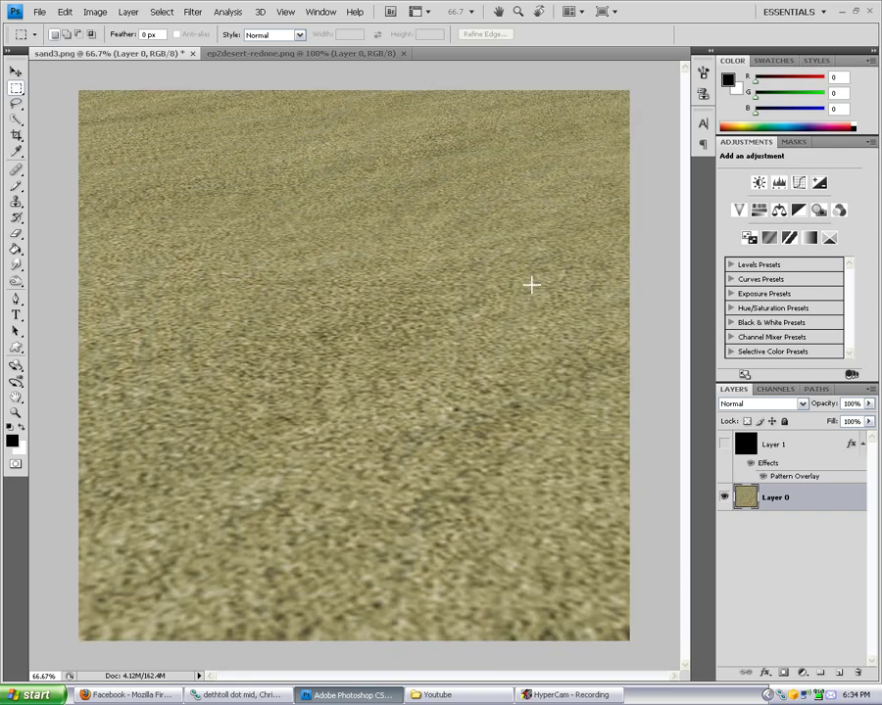
- Try Lighting Effects with texture height 73, undo it, and reopen the Filter menu
{"action": "left_click", "coordinate": [192, 12]}
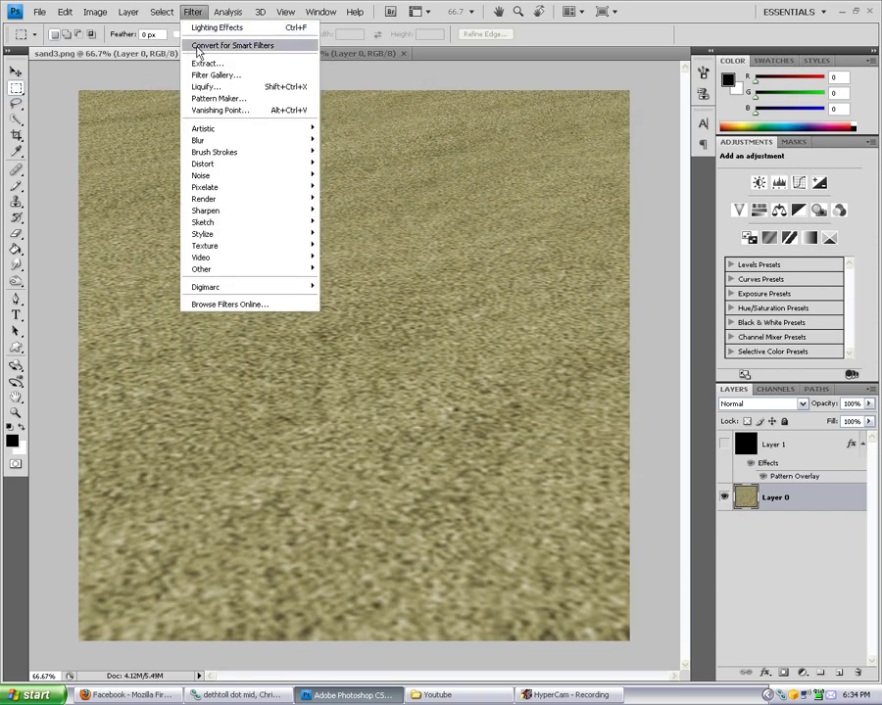
{"action": "mouse_move", "coordinate": [234, 199]}
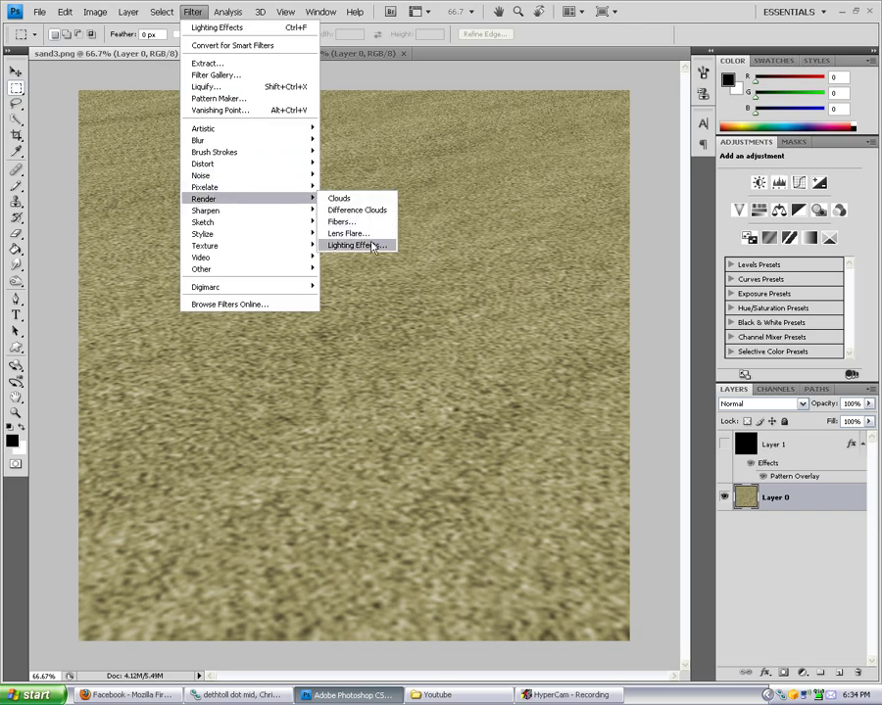
{"action": "left_click", "coordinate": [372, 247]}
{"action": "left_click_drag", "start_coordinate": [597, 480], "coordinate": [565, 484]}
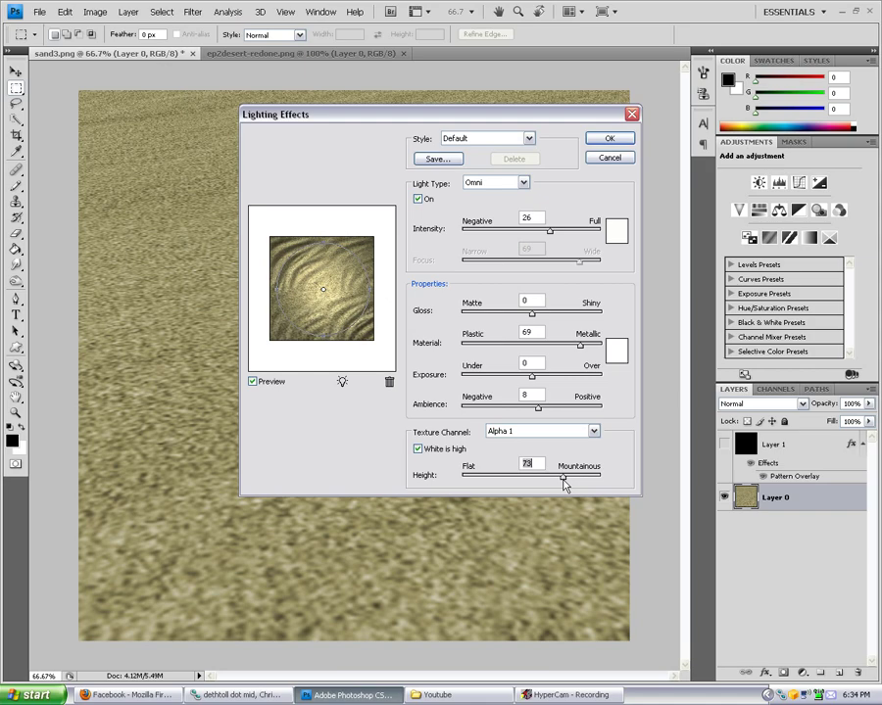
{"action": "left_click", "coordinate": [611, 138]}
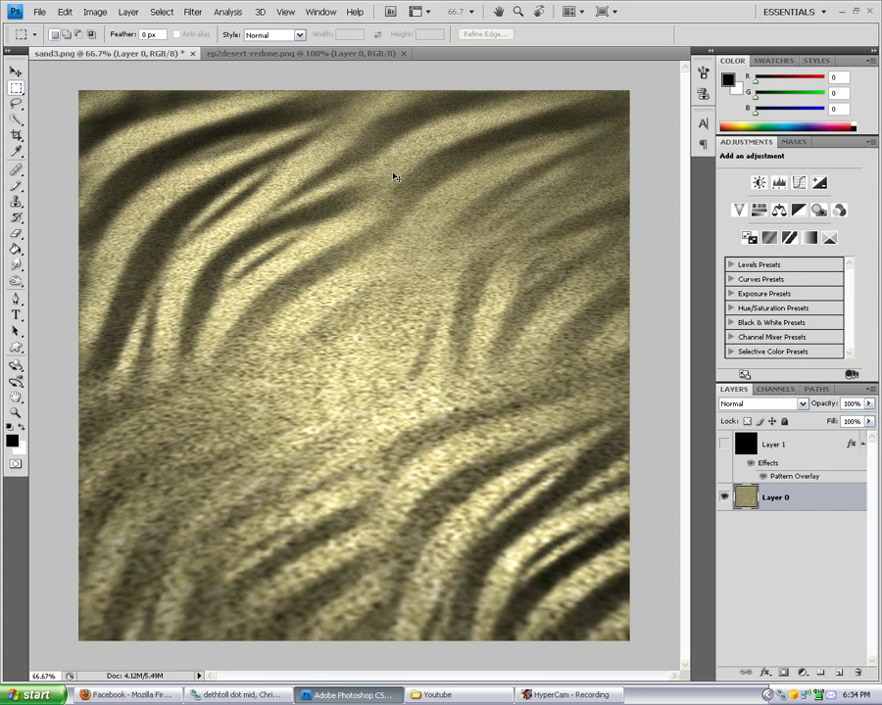
{"action": "key", "text": "ctrl+z"}
{"action": "left_click", "coordinate": [192, 12]}
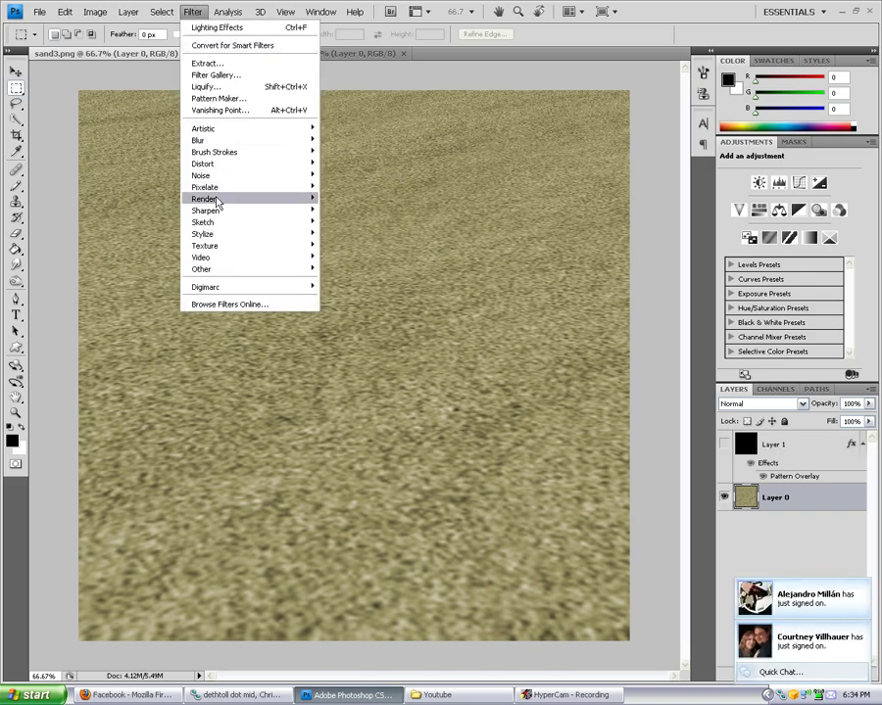
{"action": "mouse_move", "coordinate": [218, 200]}
{"action": "left_click", "coordinate": [358, 299]}
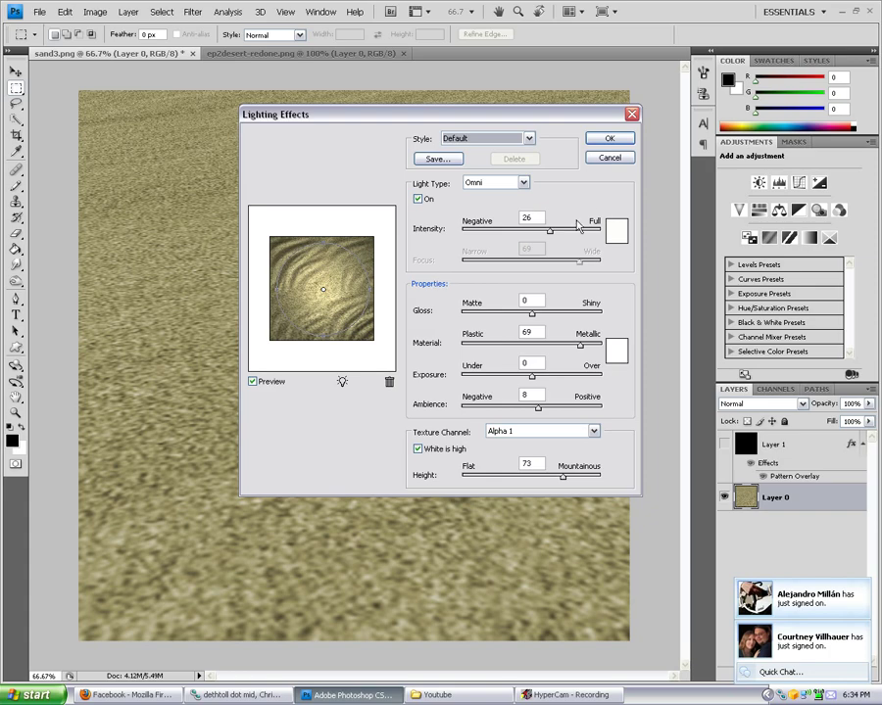
{"action": "left_click_drag", "start_coordinate": [548, 235], "coordinate": [561, 238]}
{"action": "left_click_drag", "start_coordinate": [582, 346], "coordinate": [607, 349]}
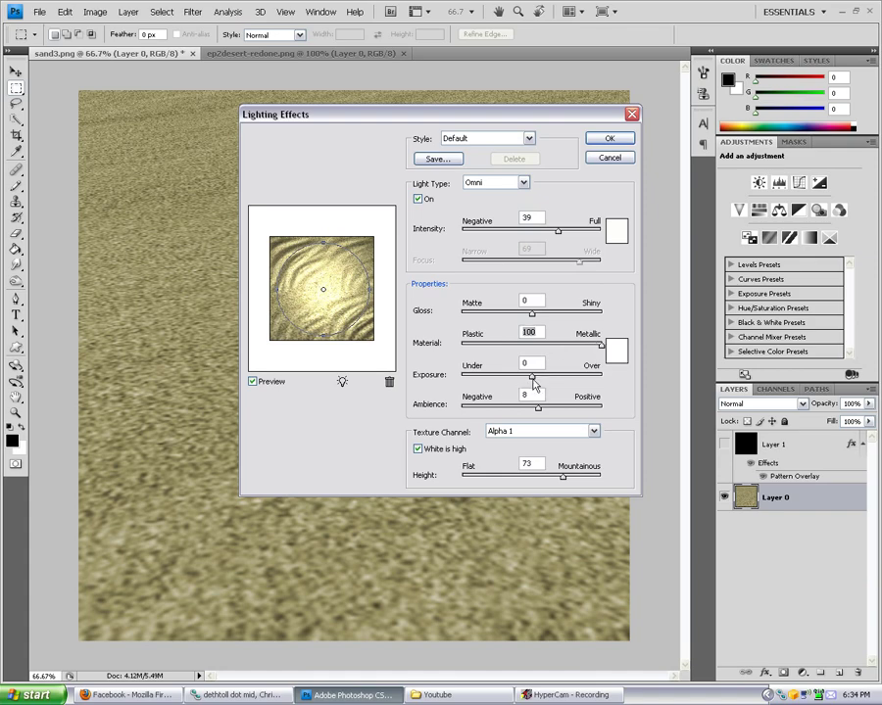
{"action": "left_click_drag", "start_coordinate": [534, 383], "coordinate": [517, 385]}
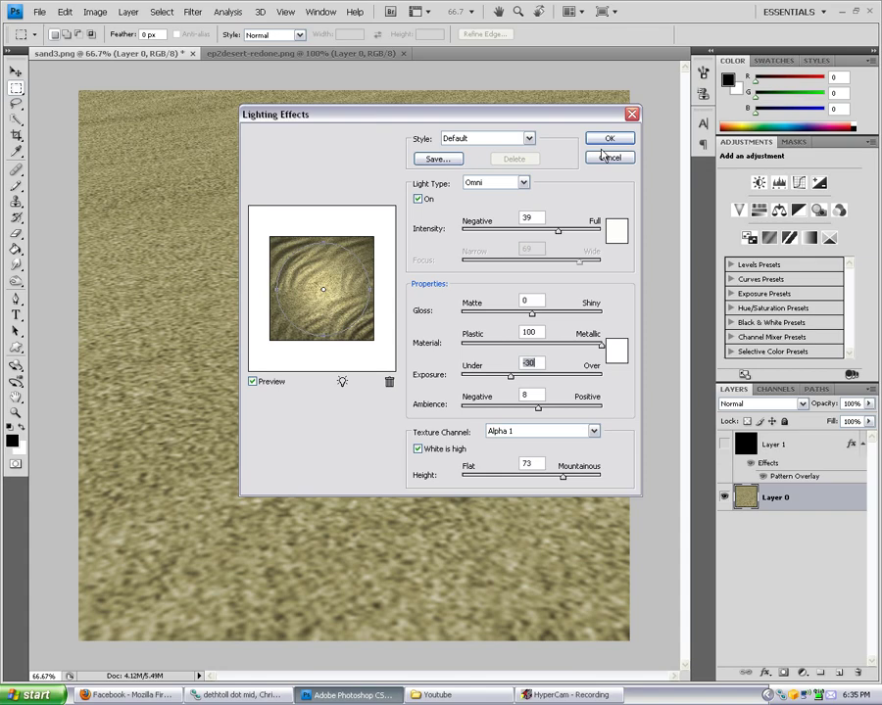
{"action": "key", "text": "Return"}
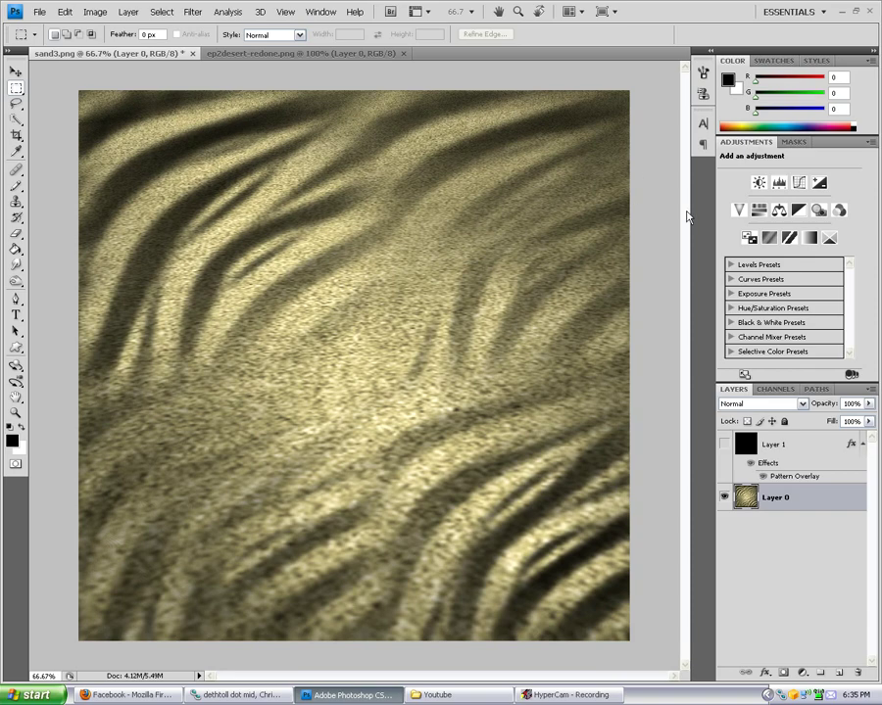
{"action": "key", "text": "ctrl+z"}
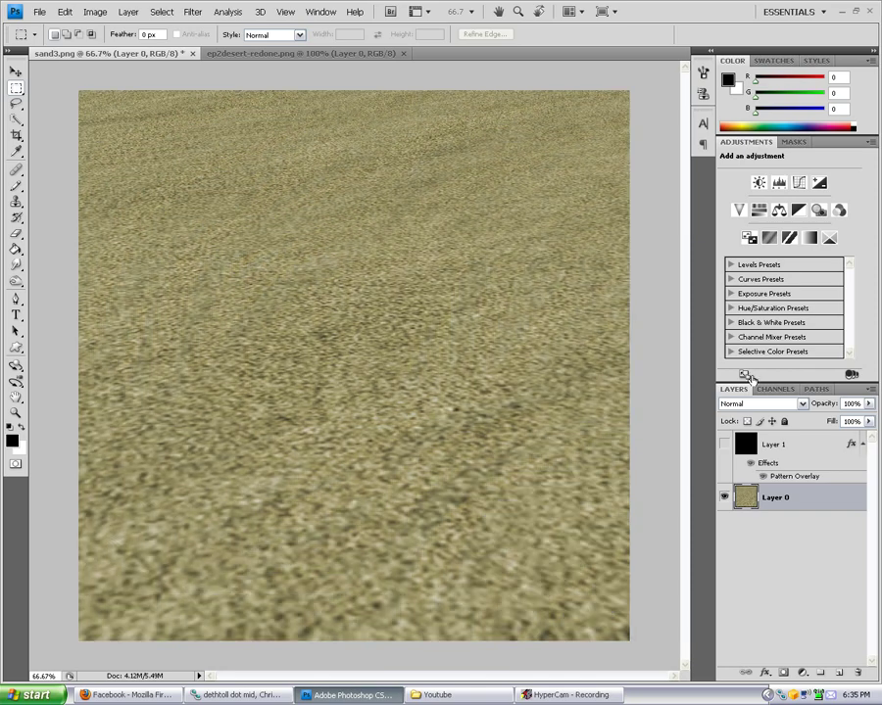
- Create a new layer, Layer 2, above the sand layer
{"action": "left_click", "coordinate": [128, 12]}
{"action": "mouse_move", "coordinate": [120, 26]}
{"action": "left_click", "coordinate": [280, 26]}
{"action": "left_click", "coordinate": [733, 212]}
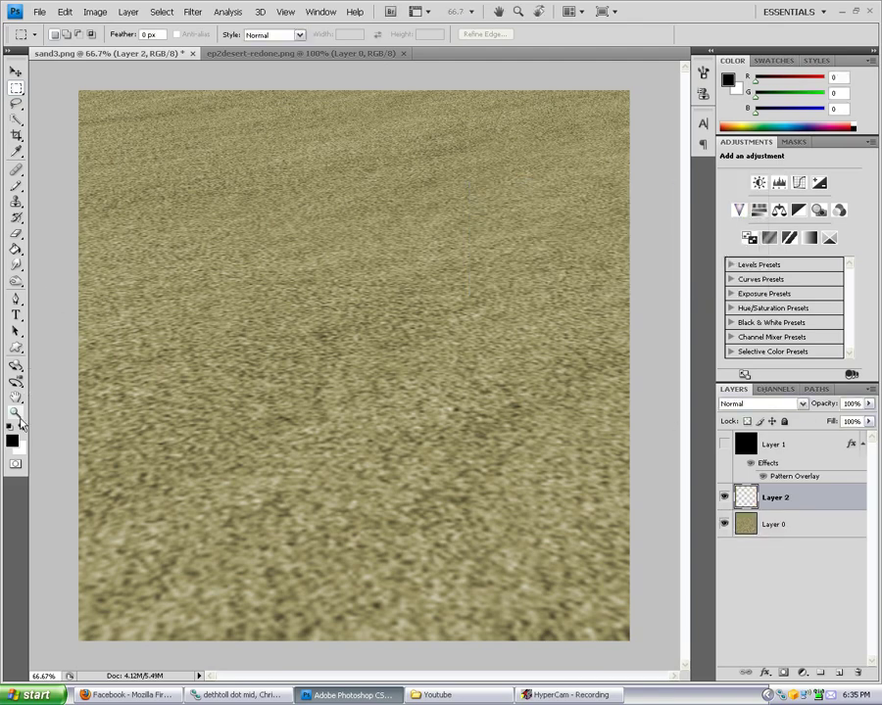
- Fill Layer 2 with solid white using the Paint Bucket
{"action": "left_click", "coordinate": [15, 250]}
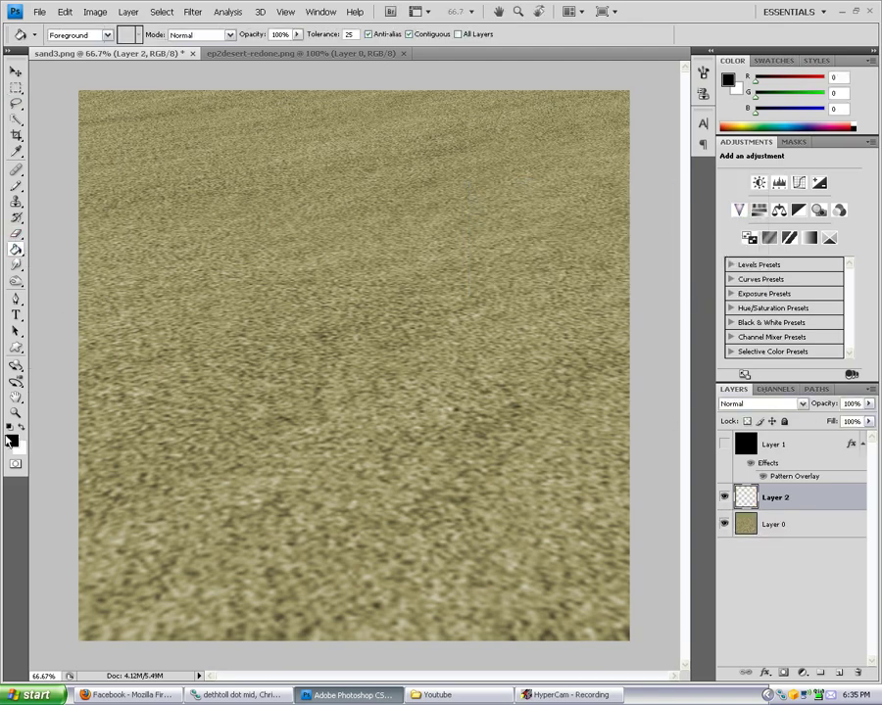
{"action": "key", "text": "x"}
{"action": "left_click", "coordinate": [438, 383]}
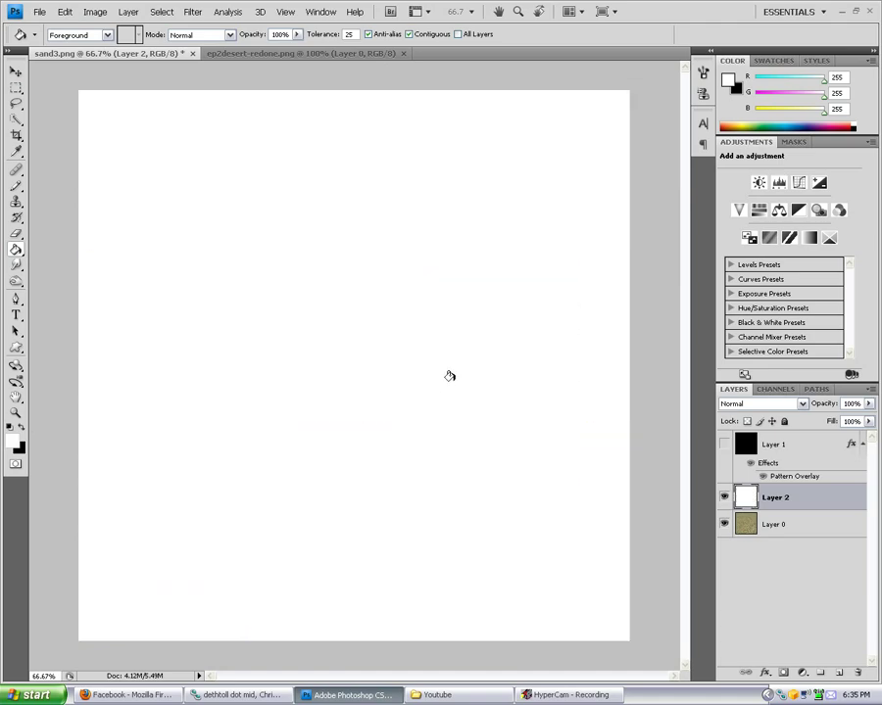
- Swap the swatches back to a black foreground over a white background
{"action": "key", "text": "x"}
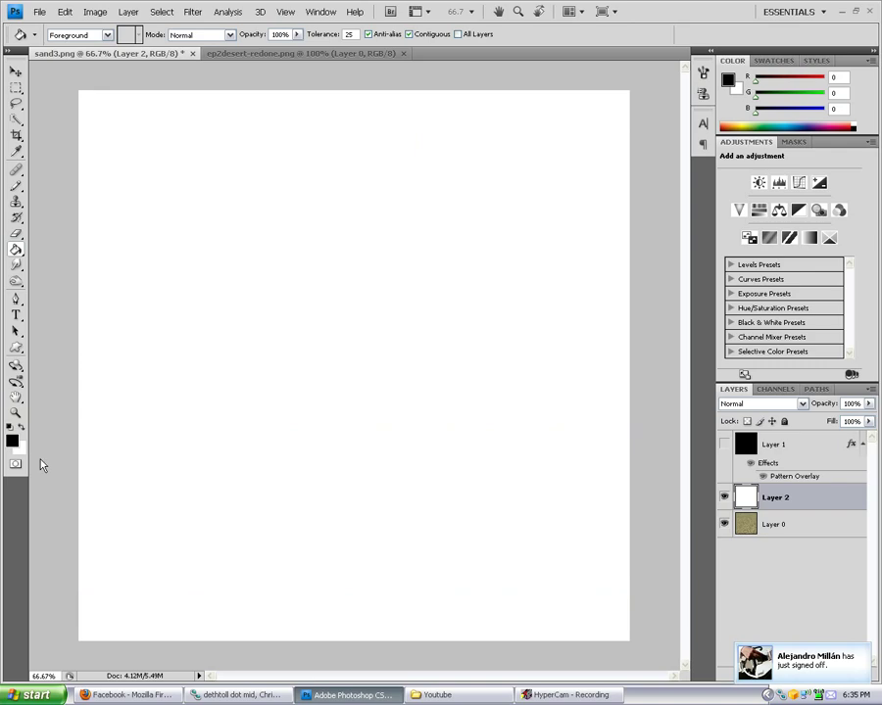
{"action": "key", "text": "x"}
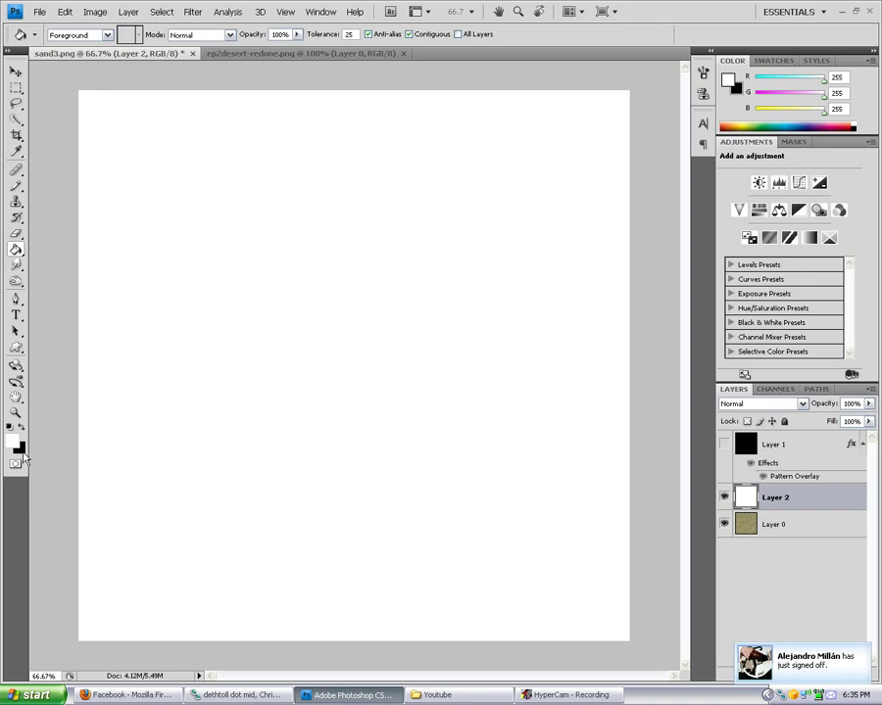
{"action": "key", "text": "x"}
{"action": "key", "text": "x"}
{"action": "key", "text": "x"}
{"action": "key", "text": "x"}
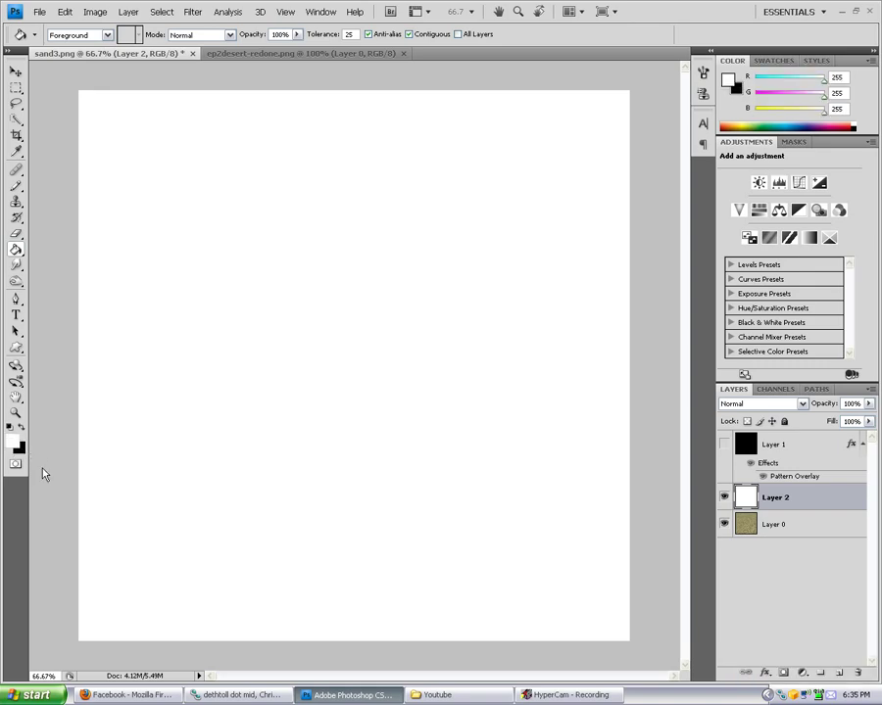
{"action": "key", "text": "x"}
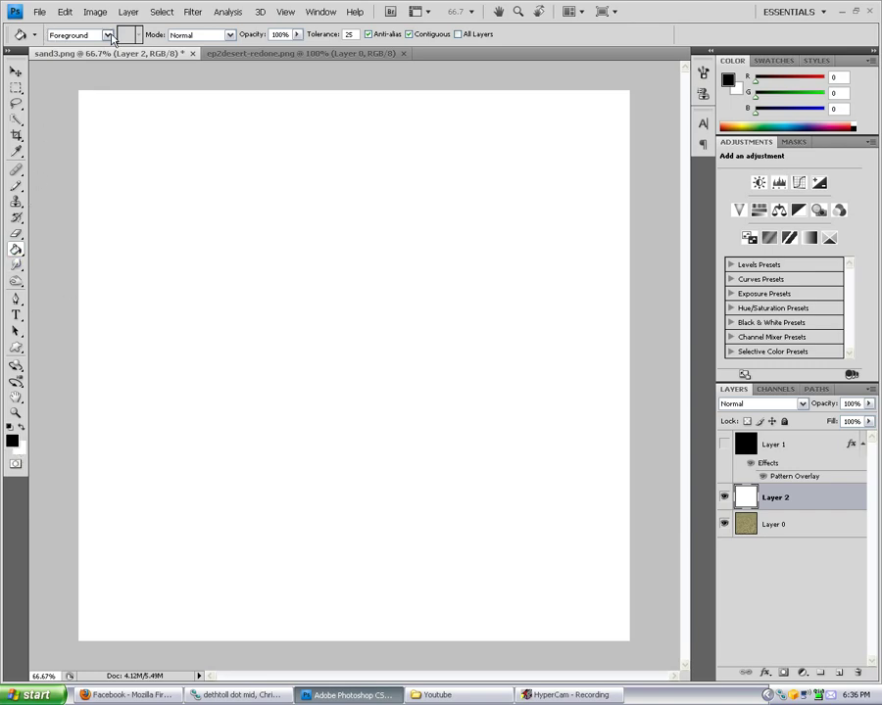
- Switch to the Brush Tool with a 79 px, 0% hardness soft brush
{"action": "left_click", "coordinate": [19, 186]}
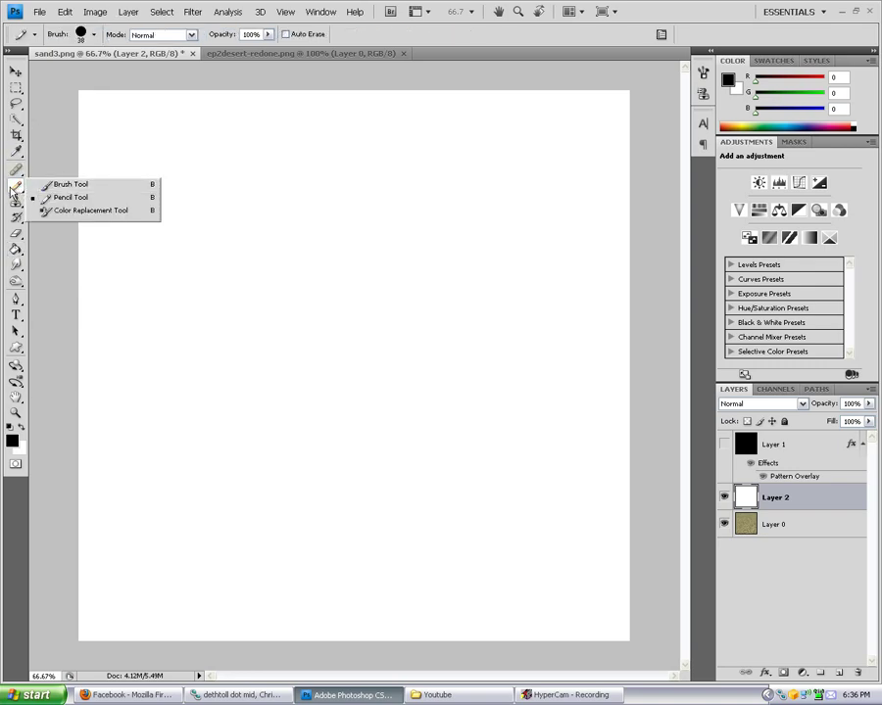
{"action": "left_click", "coordinate": [58, 185]}
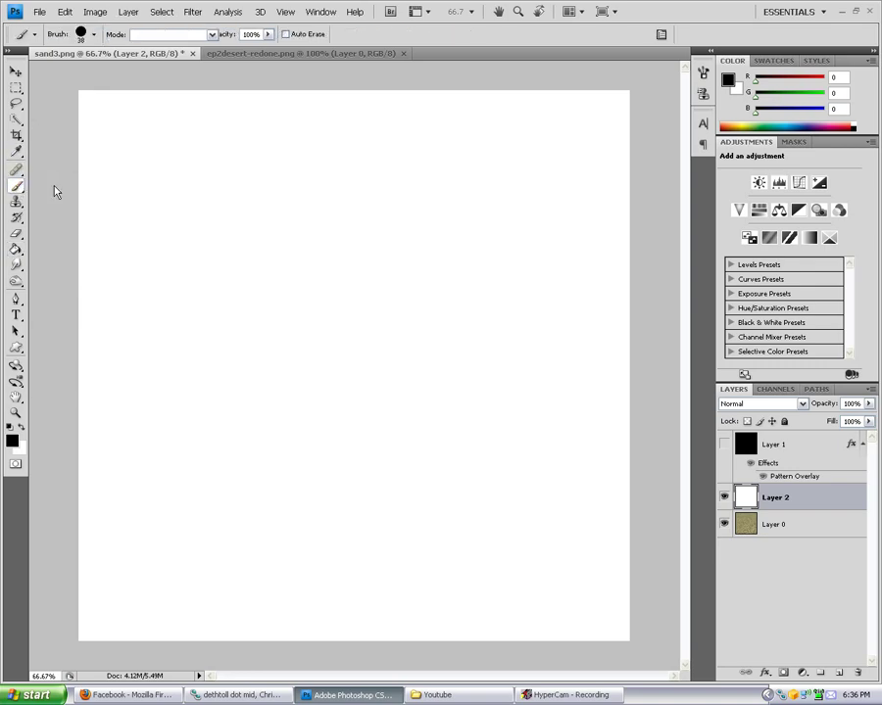
{"action": "left_click", "coordinate": [93, 37]}
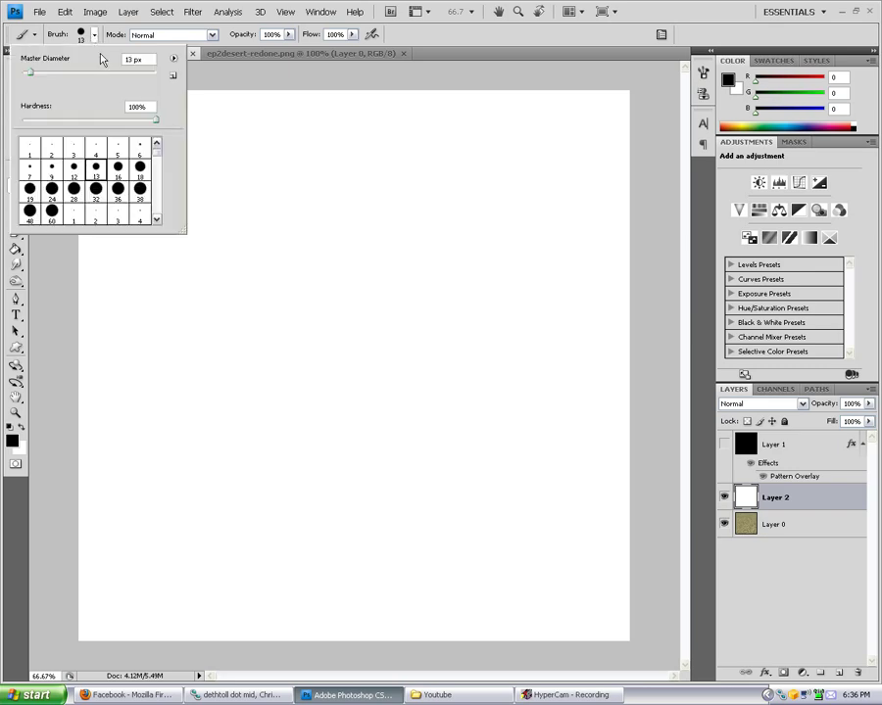
{"action": "left_click_drag", "start_coordinate": [158, 152], "coordinate": [159, 167]}
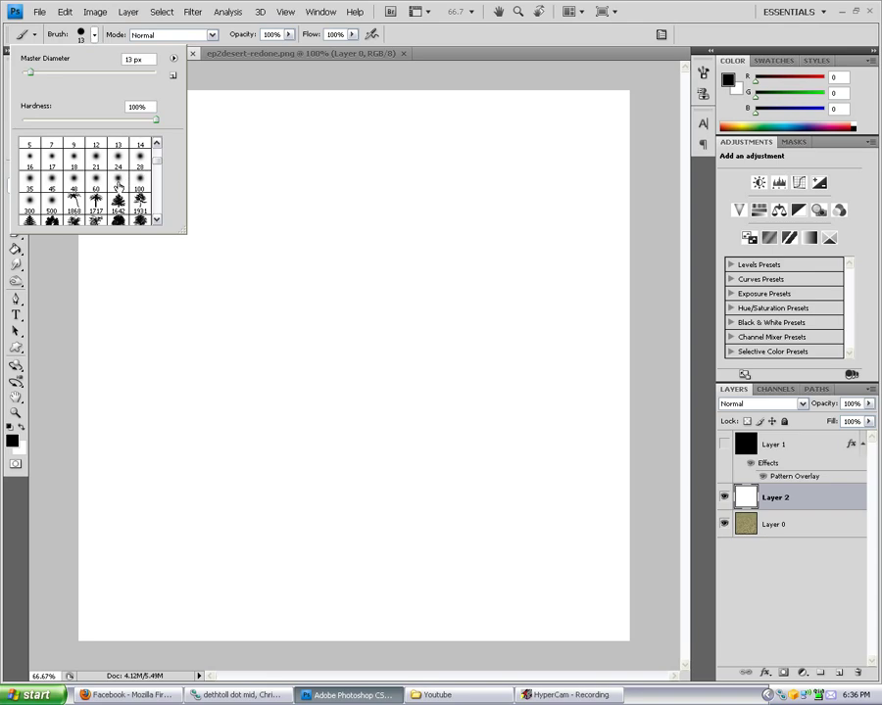
{"action": "left_click_drag", "start_coordinate": [158, 165], "coordinate": [159, 148]}
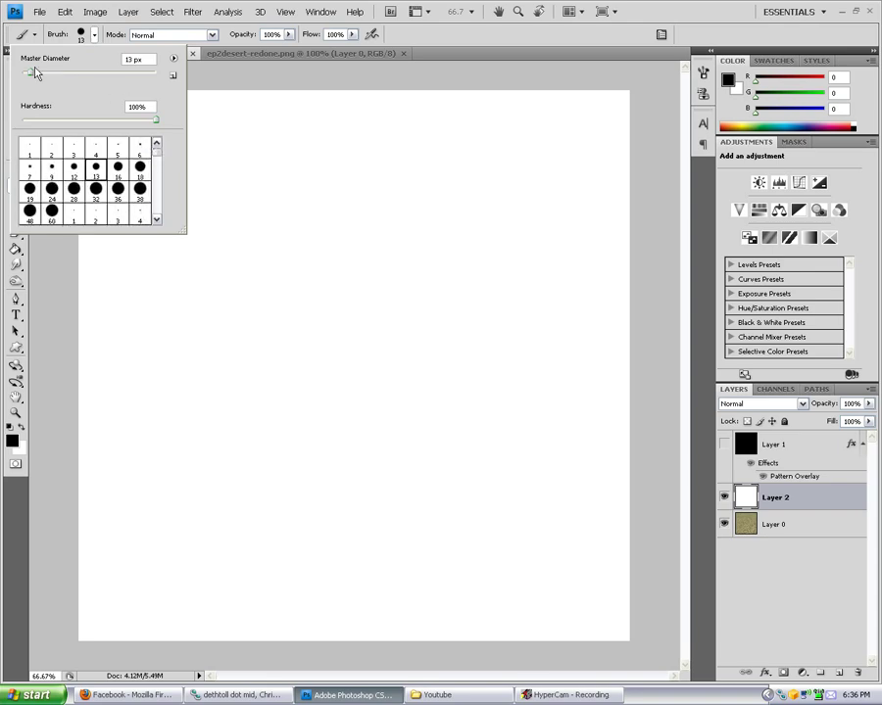
{"action": "left_click_drag", "start_coordinate": [30, 75], "coordinate": [75, 76]}
{"action": "left_click_drag", "start_coordinate": [154, 123], "coordinate": [10, 117]}
{"action": "left_click", "coordinate": [459, 31]}
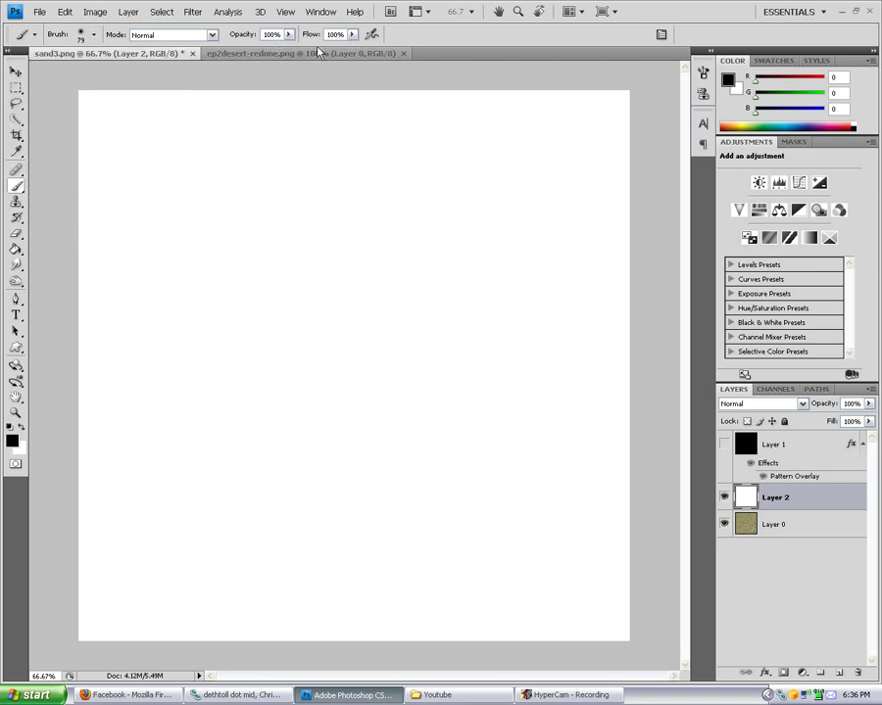
- Paint five soft, thick wavy black stripes across the canvas from top to bottom
{"action": "mouse_move", "coordinate": [115, 268]}
{"action": "left_mouse_down"}
{"action": "mouse_move", "coordinate": [178, 232]}
{"action": "mouse_move", "coordinate": [380, 249]}
{"action": "mouse_move", "coordinate": [528, 199]}
{"action": "mouse_move", "coordinate": [613, 209]}
{"action": "left_mouse_up"}
{"action": "mouse_move", "coordinate": [123, 408]}
{"action": "left_mouse_down"}
{"action": "mouse_move", "coordinate": [174, 373]}
{"action": "mouse_move", "coordinate": [323, 366]}
{"action": "mouse_move", "coordinate": [434, 376]}
{"action": "mouse_move", "coordinate": [575, 326]}
{"action": "mouse_move", "coordinate": [665, 325]}
{"action": "left_mouse_up"}
{"action": "mouse_move", "coordinate": [102, 542]}
{"action": "left_mouse_down"}
{"action": "mouse_move", "coordinate": [143, 509]}
{"action": "mouse_move", "coordinate": [321, 506]}
{"action": "mouse_move", "coordinate": [456, 529]}
{"action": "mouse_move", "coordinate": [608, 465]}
{"action": "left_mouse_up"}
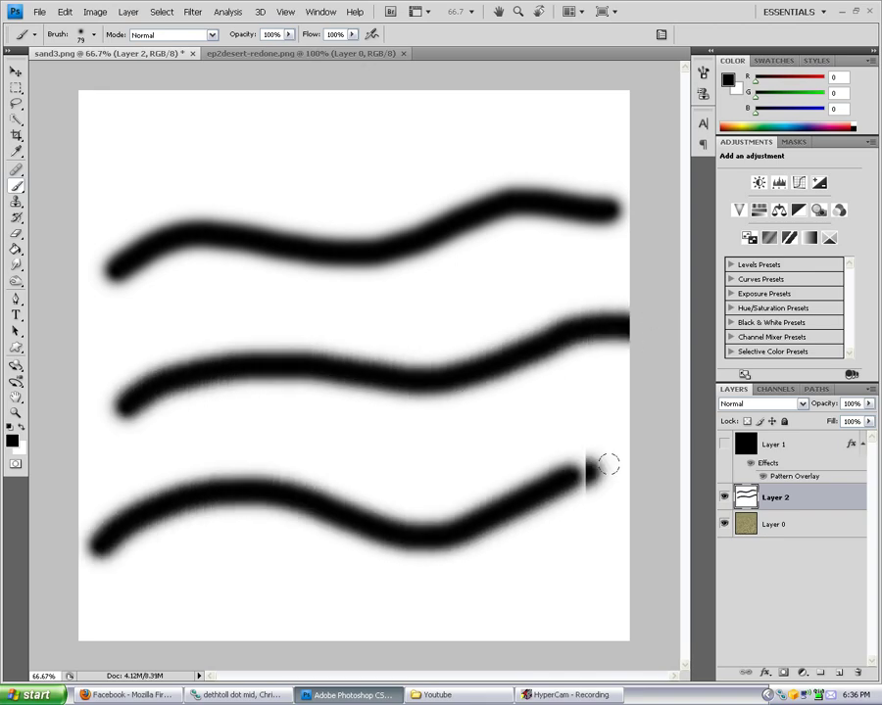
{"action": "mouse_move", "coordinate": [142, 624]}
{"action": "left_mouse_down"}
{"action": "mouse_move", "coordinate": [248, 590]}
{"action": "mouse_move", "coordinate": [594, 612]}
{"action": "mouse_move", "coordinate": [632, 591]}
{"action": "left_mouse_up"}
{"action": "mouse_move", "coordinate": [103, 176]}
{"action": "left_mouse_down"}
{"action": "mouse_move", "coordinate": [153, 154]}
{"action": "mouse_move", "coordinate": [498, 158]}
{"action": "mouse_move", "coordinate": [632, 109]}
{"action": "left_mouse_up"}
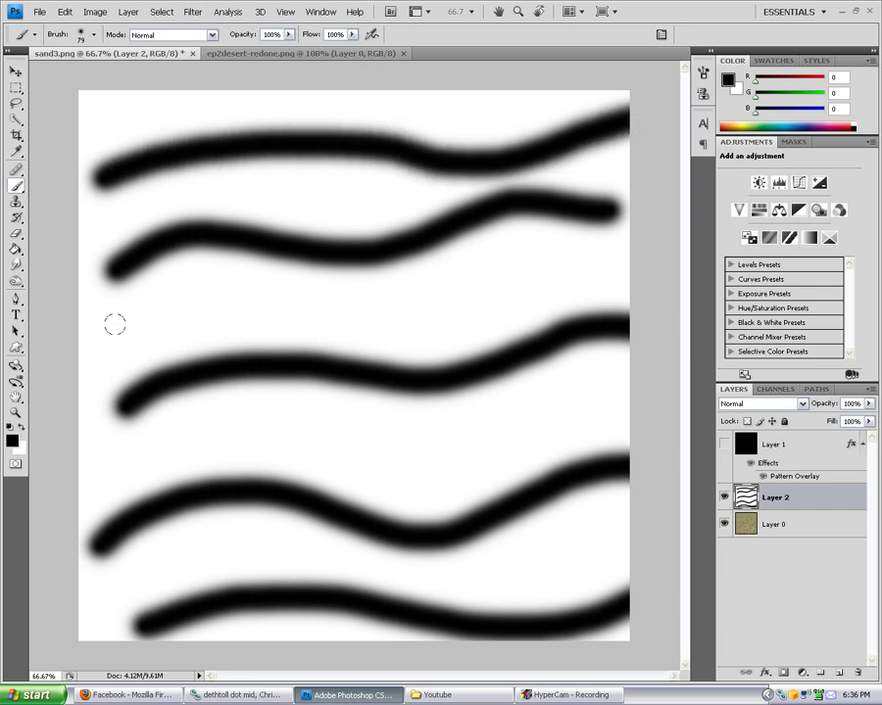
- Extend the wavy stripes out to the left and right canvas edges
{"action": "left_click_drag", "start_coordinate": [110, 268], "coordinate": [78, 296]}
{"action": "left_click_drag", "start_coordinate": [122, 404], "coordinate": [80, 434]}
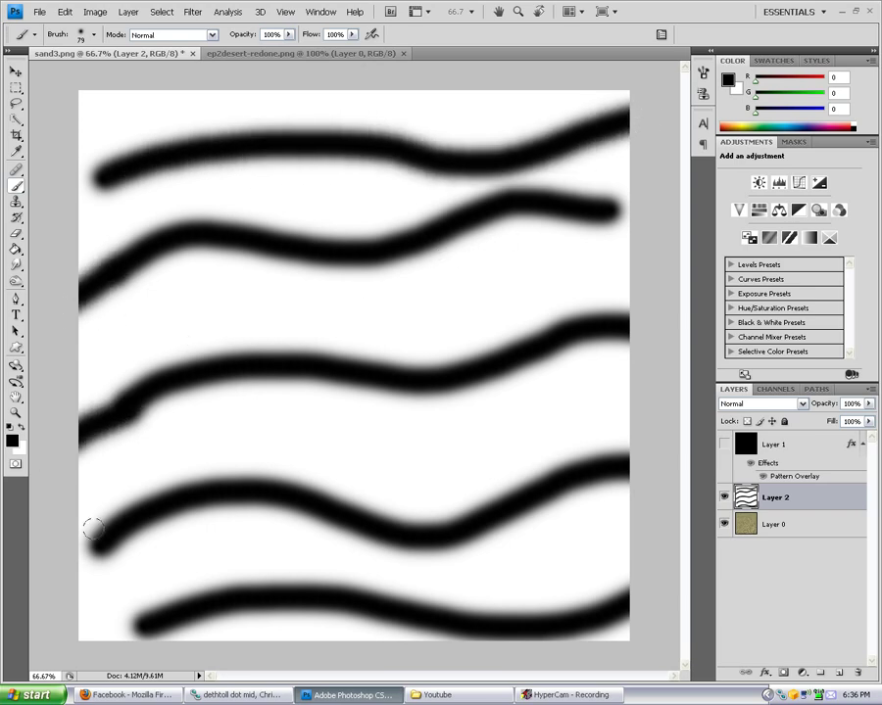
{"action": "left_click_drag", "start_coordinate": [93, 529], "coordinate": [44, 567]}
{"action": "left_click_drag", "start_coordinate": [142, 632], "coordinate": [76, 637]}
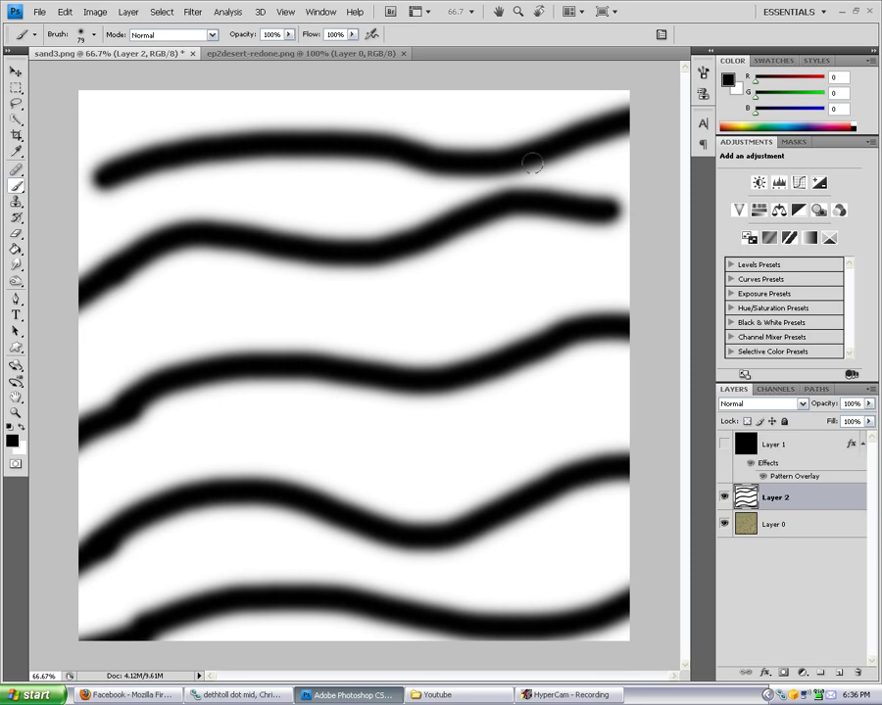
{"action": "left_click_drag", "start_coordinate": [609, 207], "coordinate": [648, 220]}
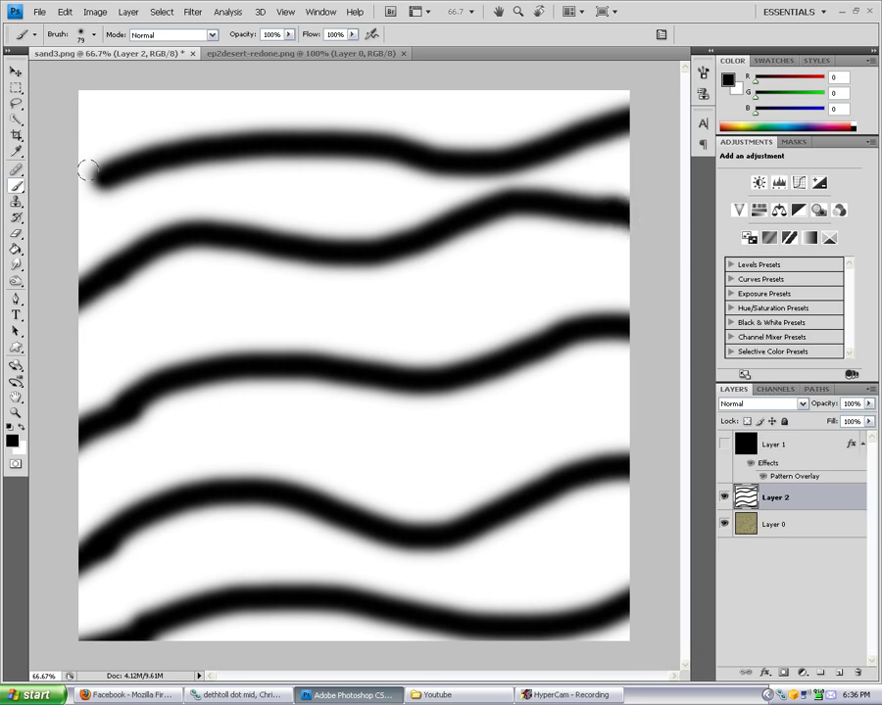
{"action": "left_click_drag", "start_coordinate": [86, 177], "coordinate": [60, 203]}
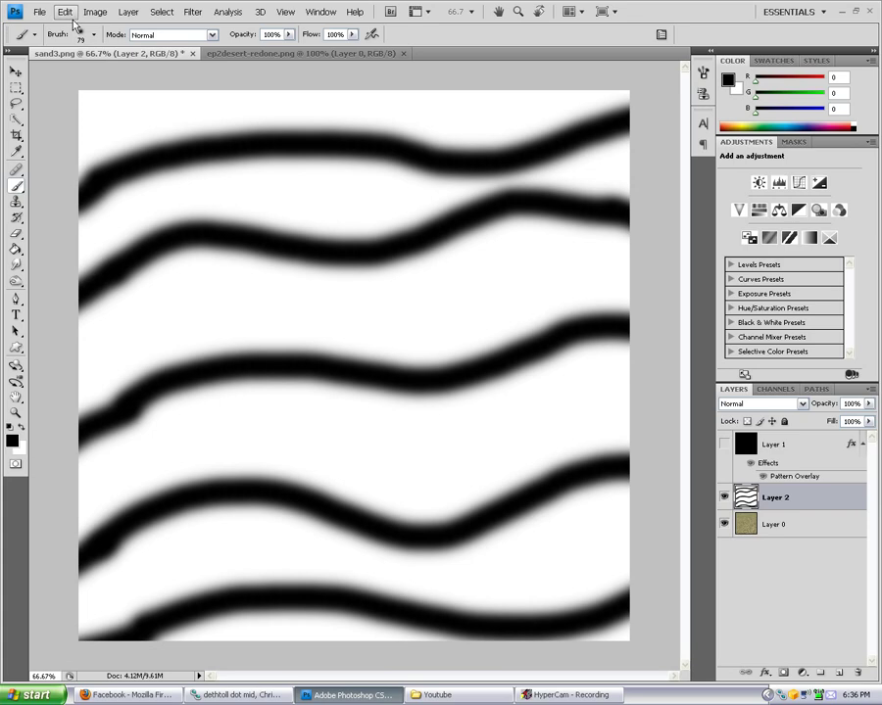
- Select the entire canvas with Select > All
{"action": "left_click", "coordinate": [162, 12]}
{"action": "left_click", "coordinate": [172, 28]}
{"action": "left_click", "coordinate": [65, 11]}
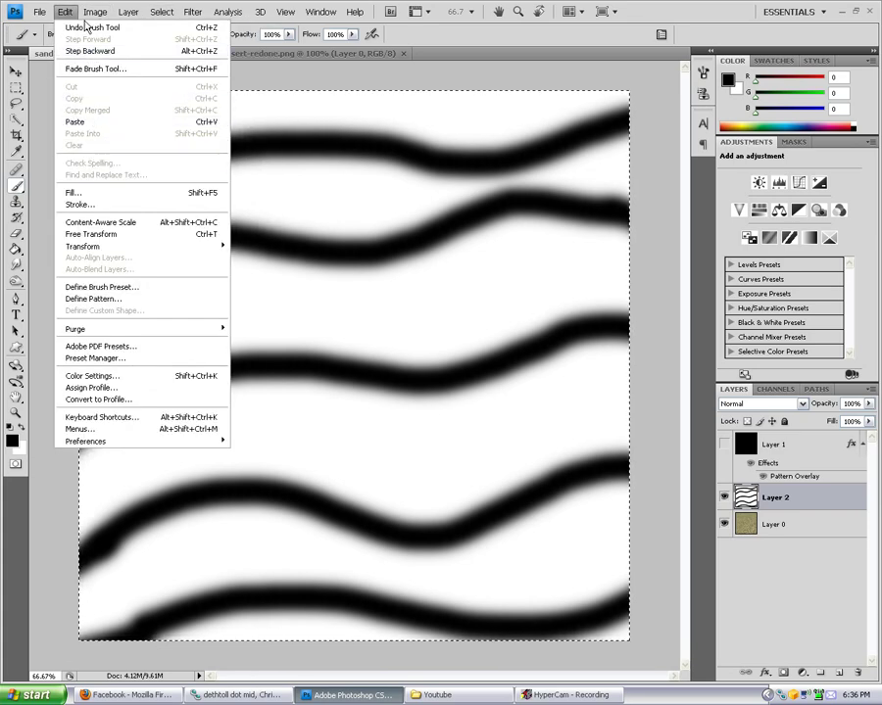
{"action": "mouse_move", "coordinate": [63, 14]}
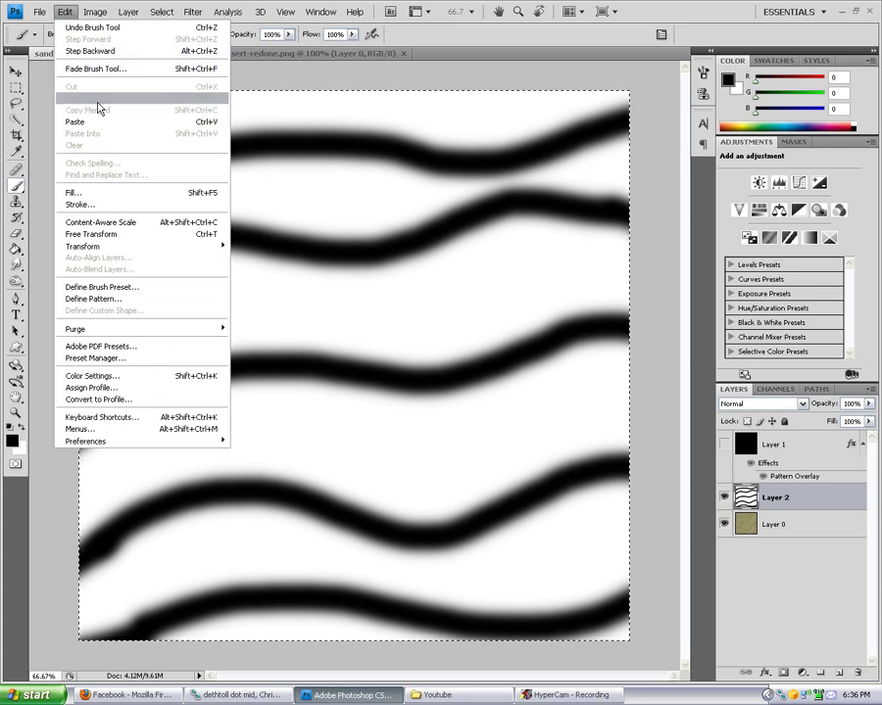
- Copy the stripes into a new Alpha 2 channel, then return to the RGB composite
{"action": "left_click", "coordinate": [557, 342]}
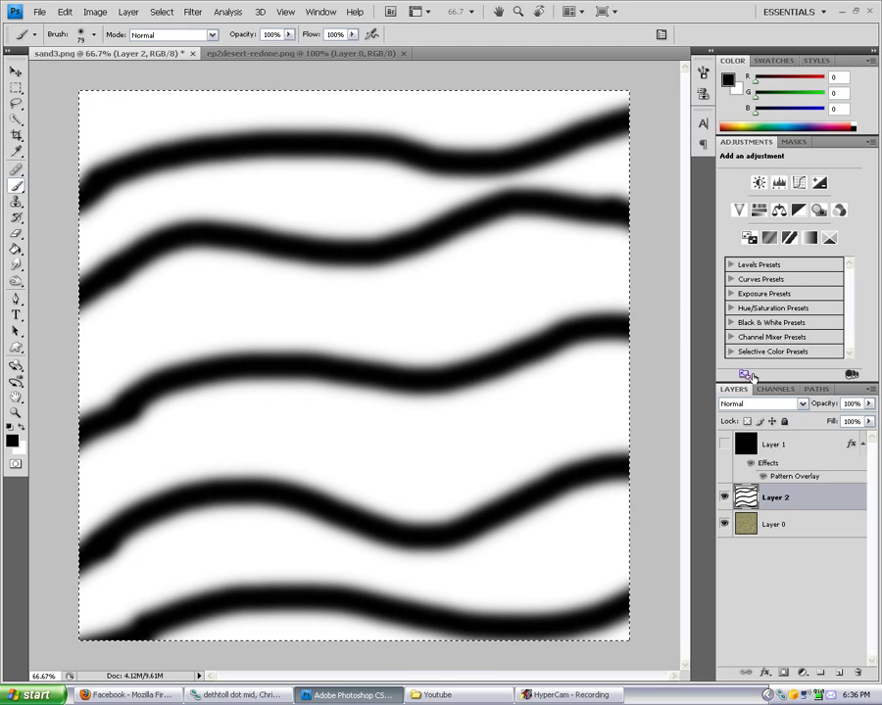
{"action": "left_click", "coordinate": [774, 390]}
{"action": "left_click", "coordinate": [839, 673]}
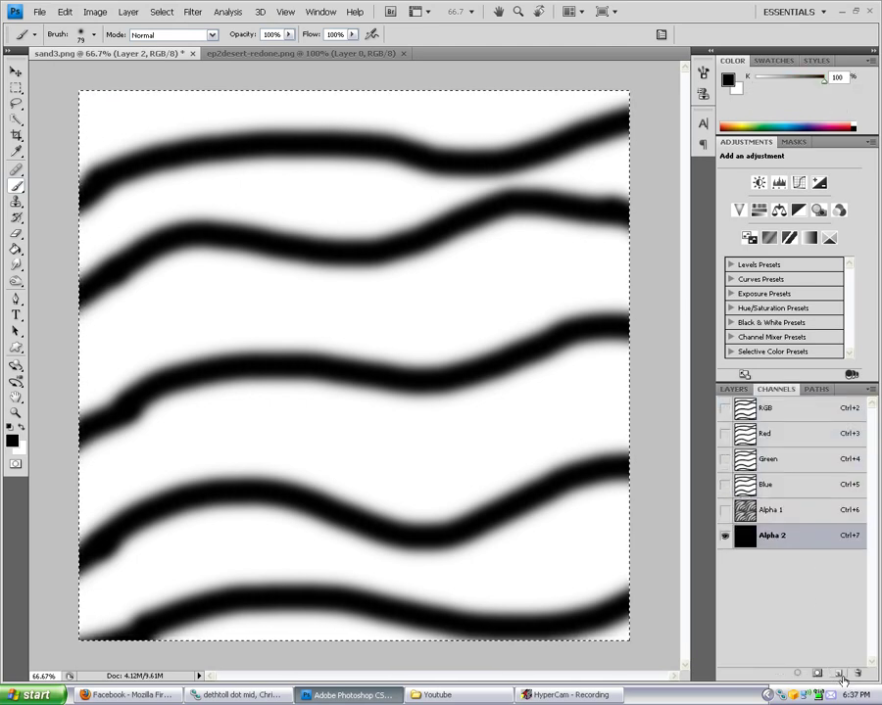
{"action": "key", "text": "ctrl+v"}
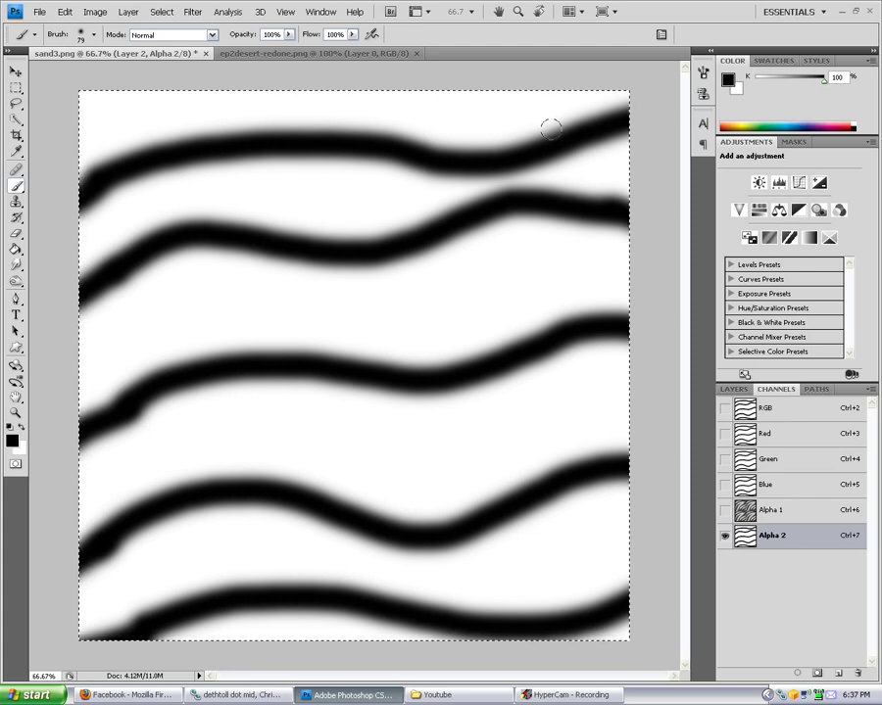
{"action": "key", "text": "ctrl+2"}
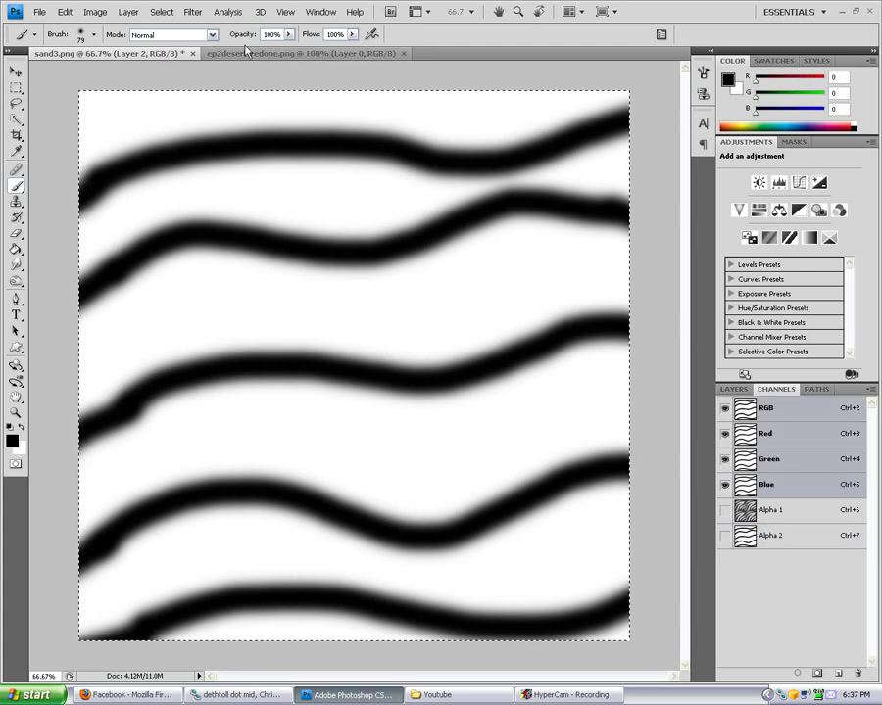
- Select Layer 0 and hide Layer 2 so the sand shows
{"action": "left_click", "coordinate": [733, 389]}
{"action": "left_click", "coordinate": [772, 527]}
{"action": "left_click", "coordinate": [725, 498]}
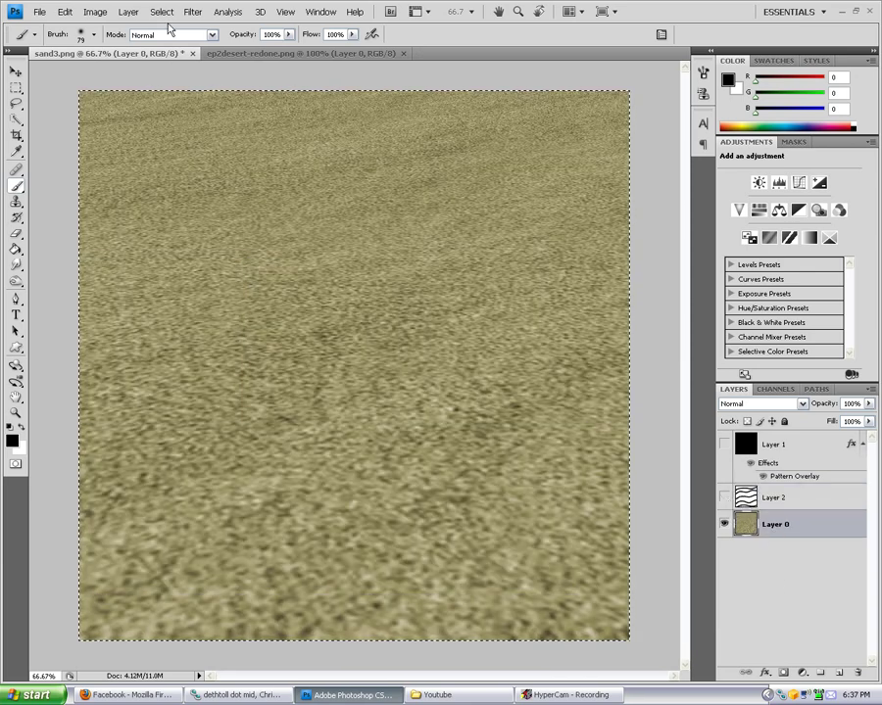
{"action": "left_click", "coordinate": [194, 13]}
- Apply Lighting Effects to the sand with Alpha 2 as the texture channel
{"action": "mouse_move", "coordinate": [252, 203]}
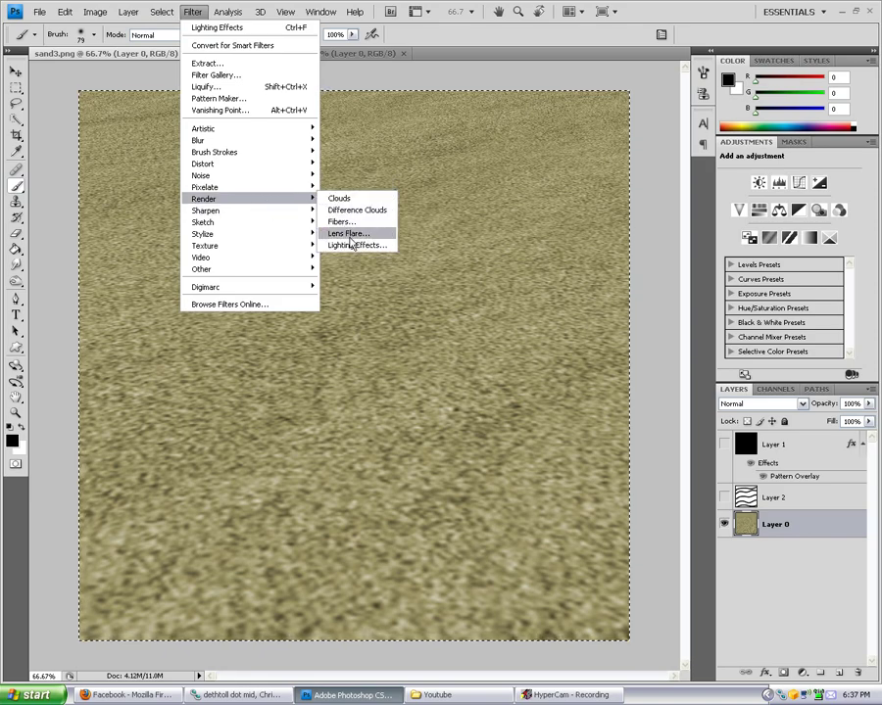
{"action": "left_click", "coordinate": [354, 246]}
{"action": "left_click", "coordinate": [541, 431]}
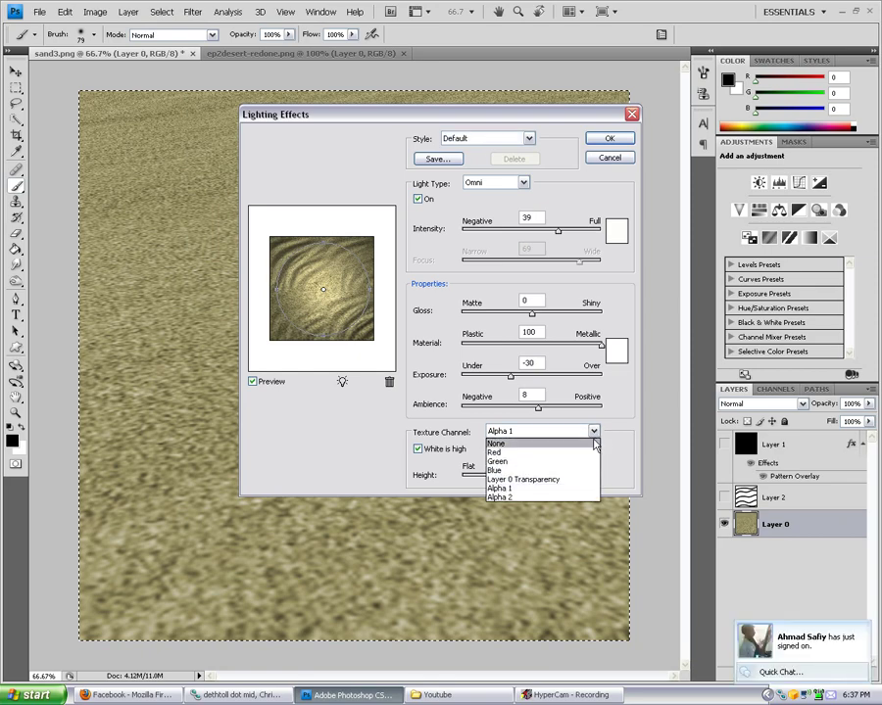
{"action": "left_click", "coordinate": [540, 551]}
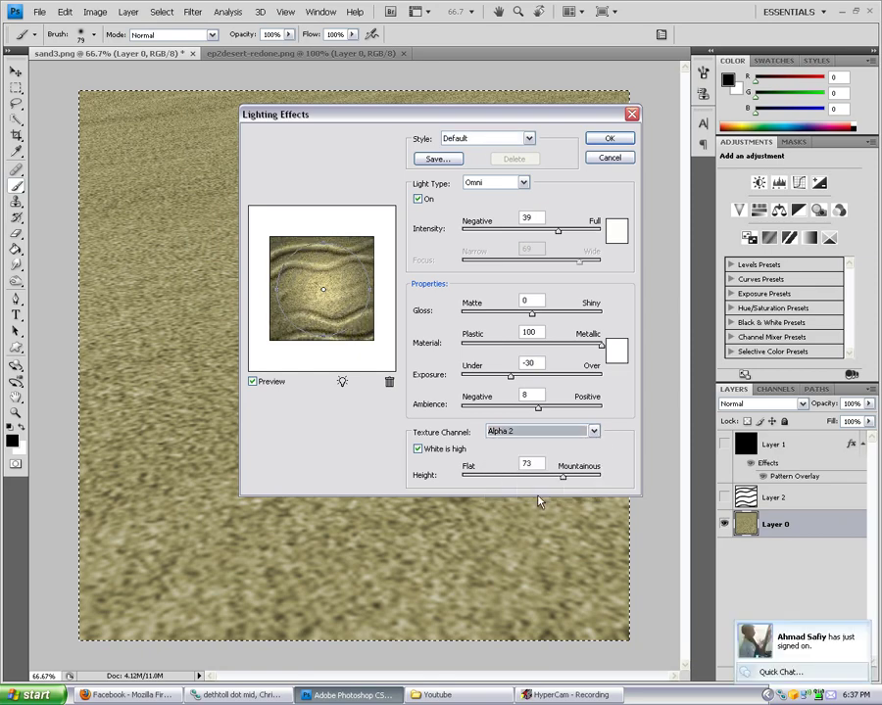
{"action": "left_click", "coordinate": [597, 139]}
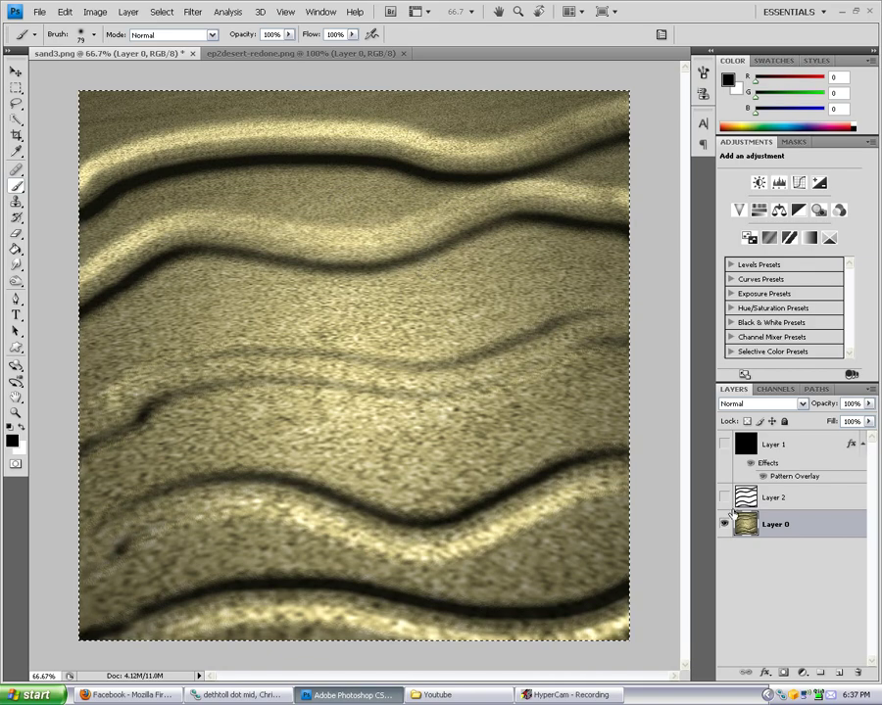
{"action": "left_click", "coordinate": [41, 12]}
{"action": "left_click", "coordinate": [57, 37]}
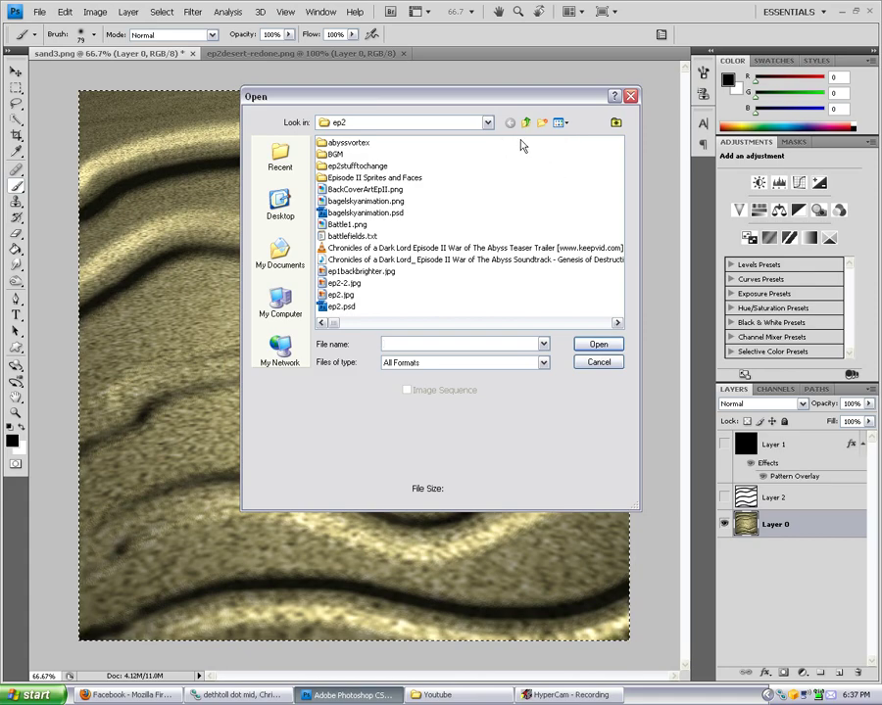
- Browse up to chronicles, then into ep1 > ep1xna > old battlescapes
{"action": "left_click", "coordinate": [526, 123]}
{"action": "double_click", "coordinate": [339, 167]}
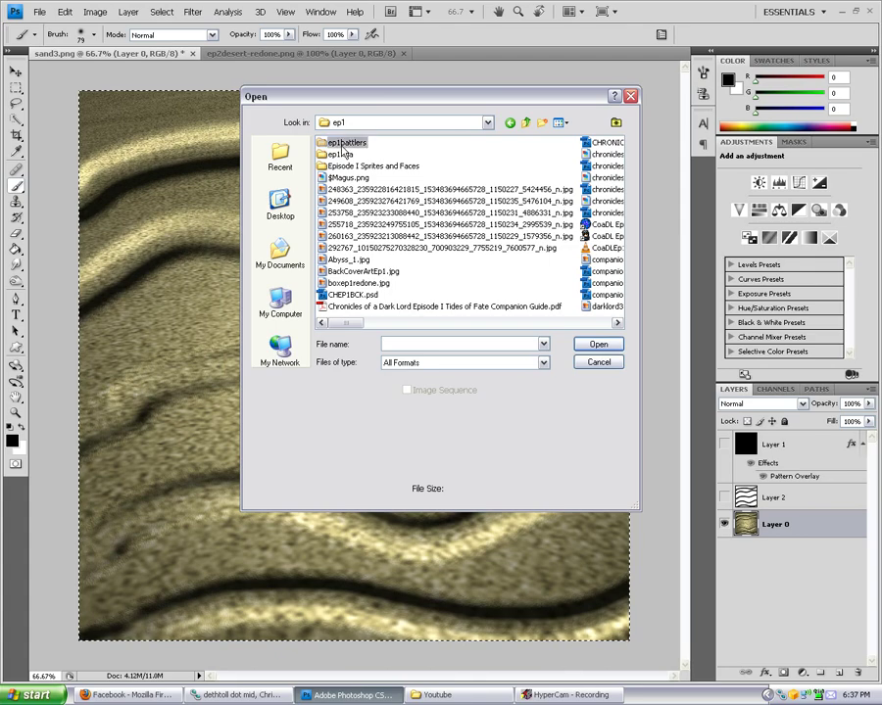
{"action": "double_click", "coordinate": [341, 155]}
{"action": "double_click", "coordinate": [345, 166]}
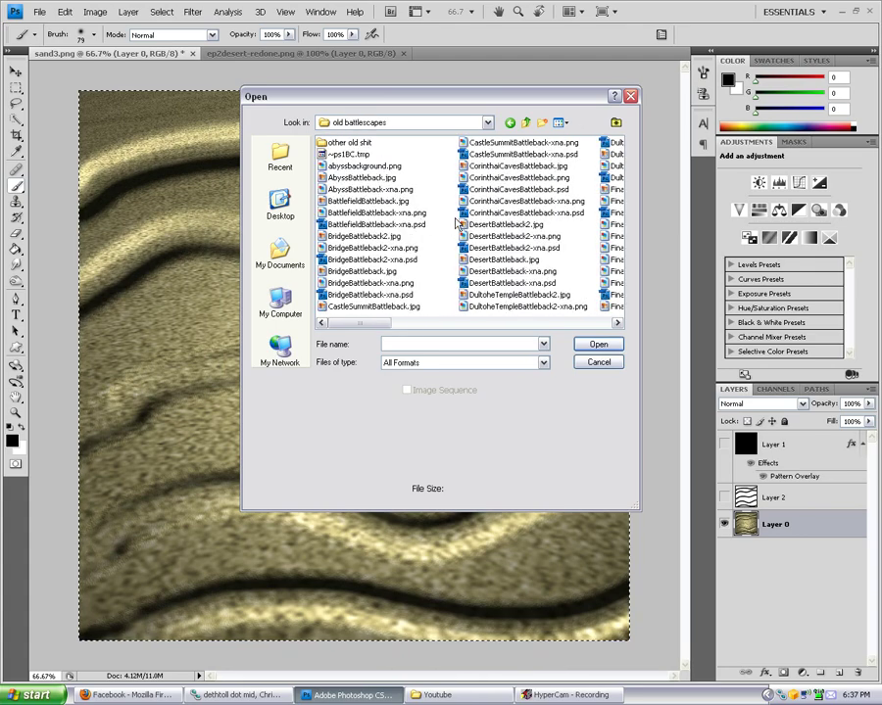
- Open DesertBattleback2-xna.png and DesertBattleback-xna.png, and view DesertBattleback-xna.png
{"action": "left_click", "coordinate": [503, 224]}
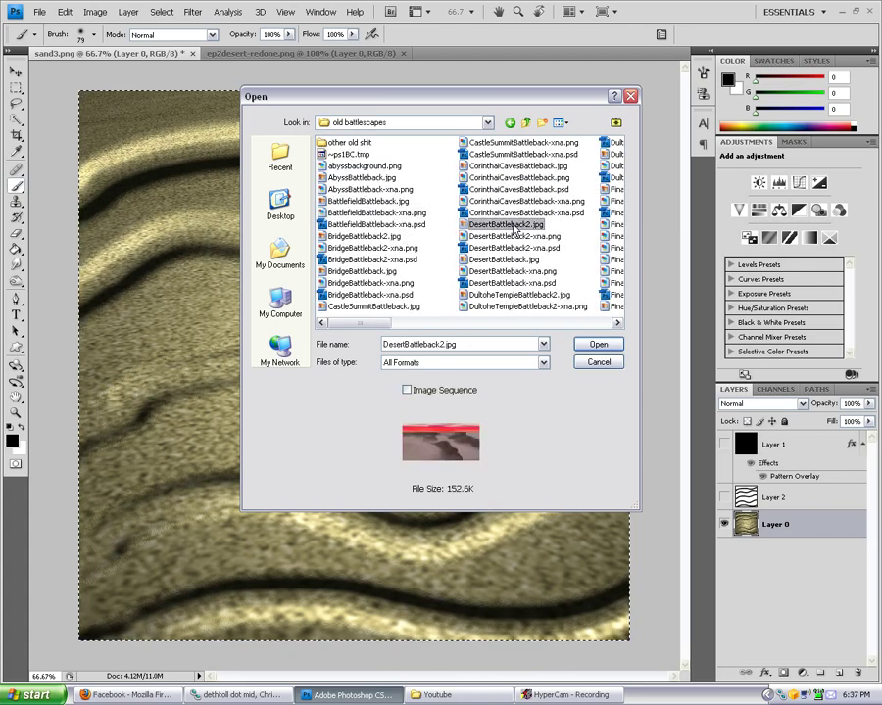
{"action": "left_click", "coordinate": [513, 260], "text": "ctrl"}
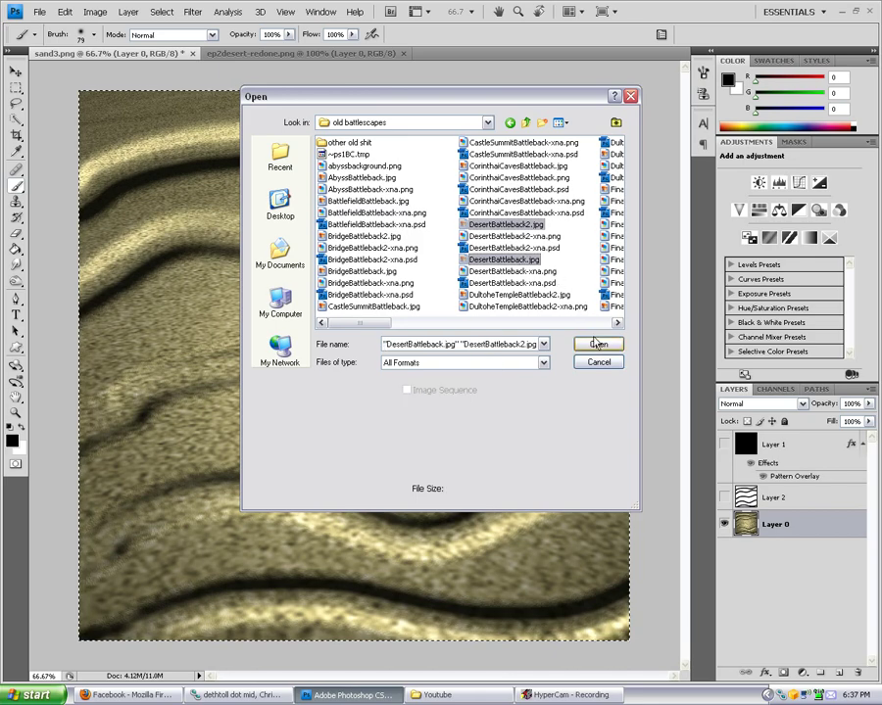
{"action": "left_click", "coordinate": [512, 225]}
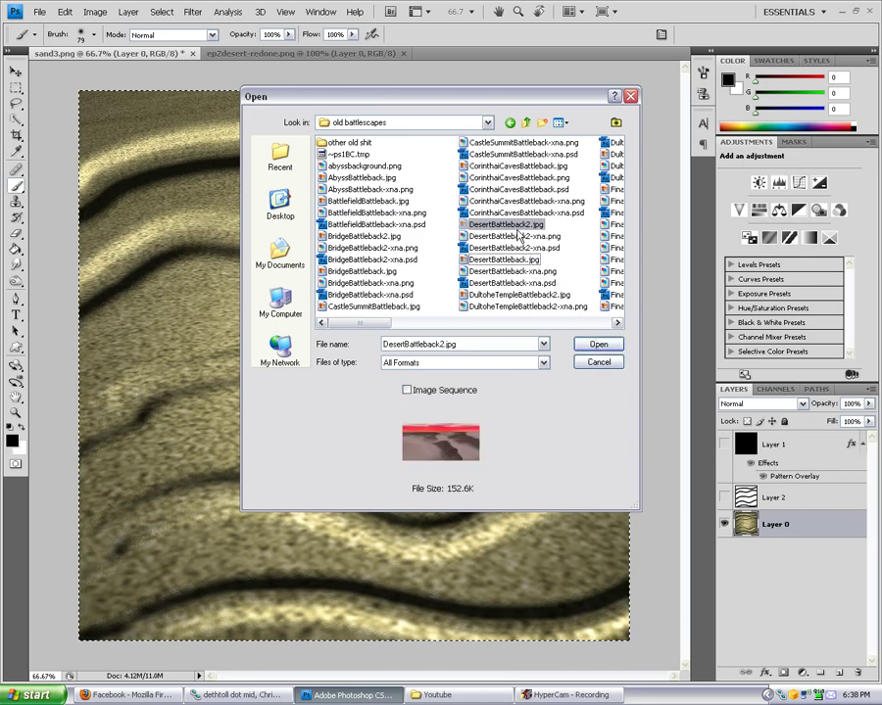
{"action": "left_click", "coordinate": [517, 237]}
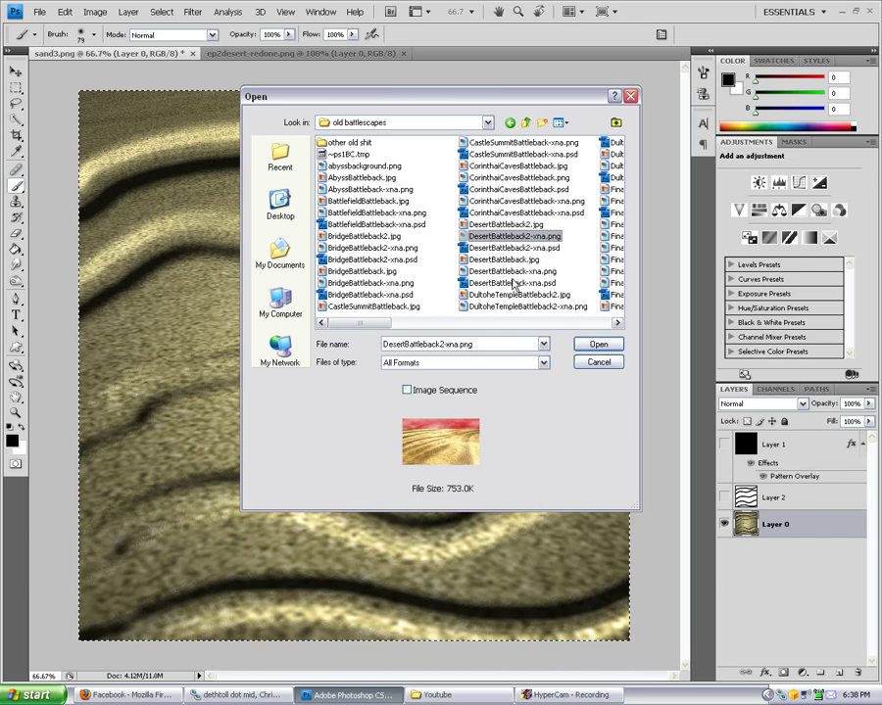
{"action": "left_click", "coordinate": [511, 273], "text": "ctrl"}
{"action": "left_click", "coordinate": [594, 345]}
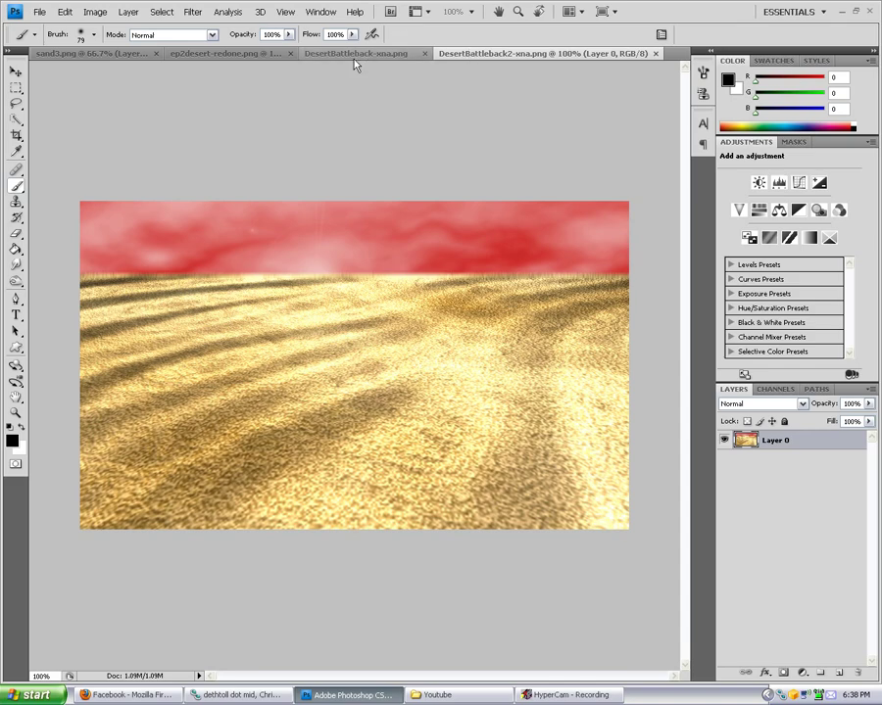
{"action": "left_click", "coordinate": [357, 53]}
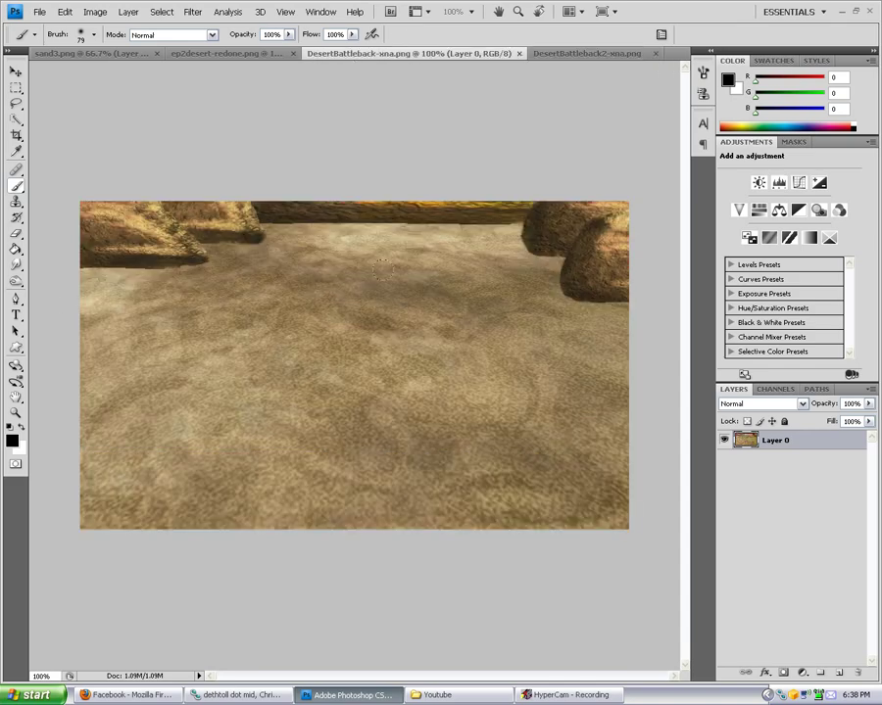
{"action": "left_click", "coordinate": [39, 12]}
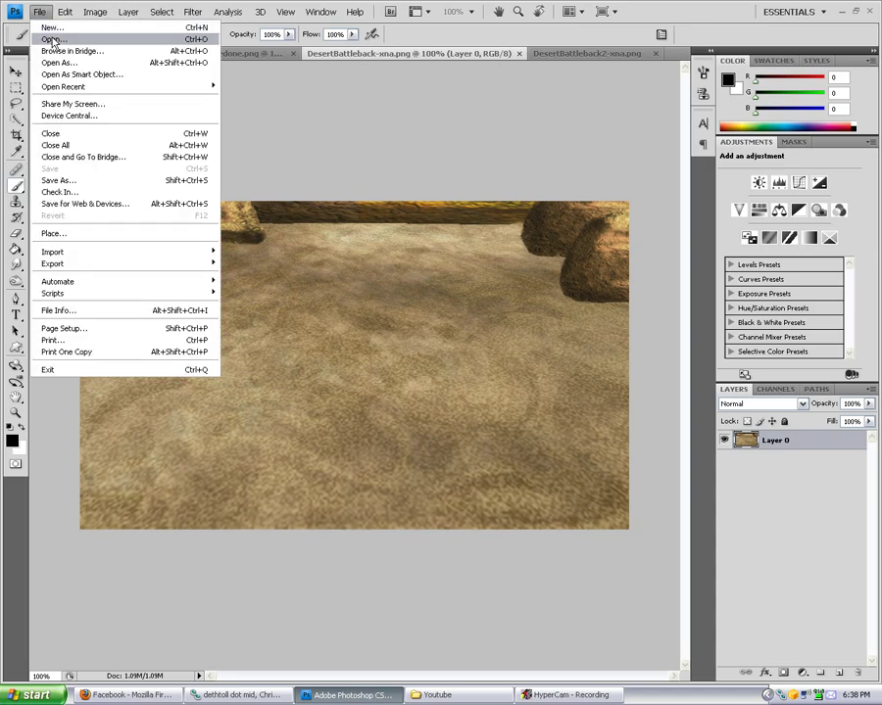
- Preview the Infernus files, then open SnowfieldBattleback-xna.psd from old battlescapes
{"action": "left_click", "coordinate": [39, 33]}
{"action": "type", "text": "'"}
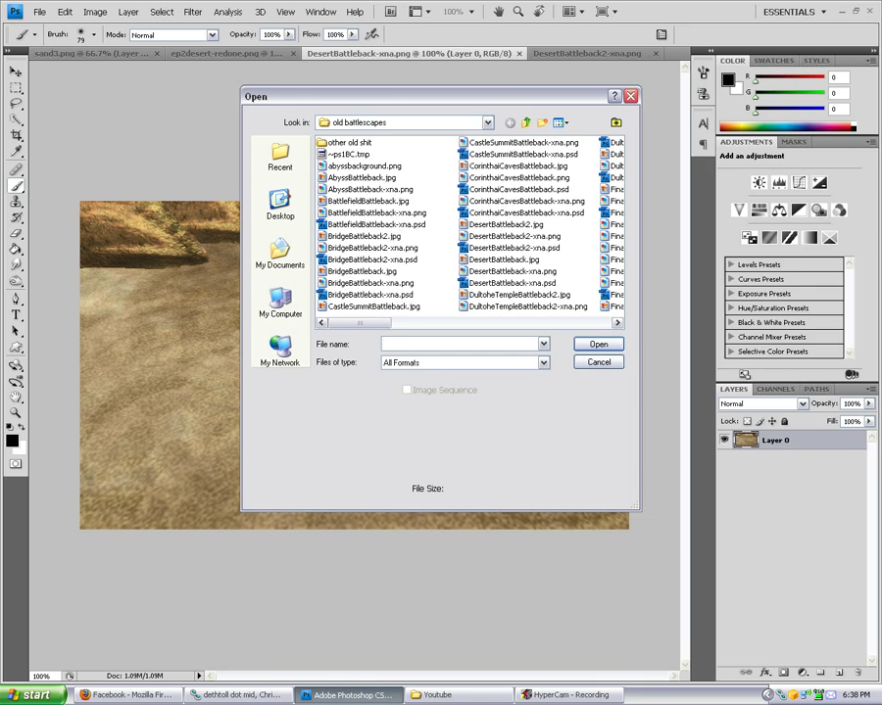
{"action": "left_click", "coordinate": [452, 324]}
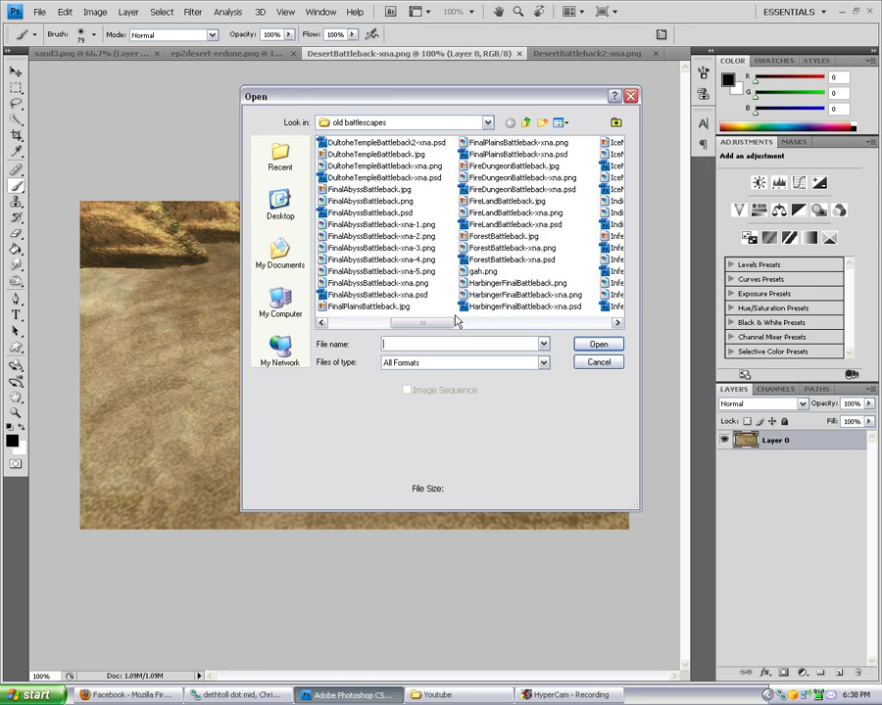
{"action": "left_click_drag", "start_coordinate": [439, 324], "coordinate": [475, 323]}
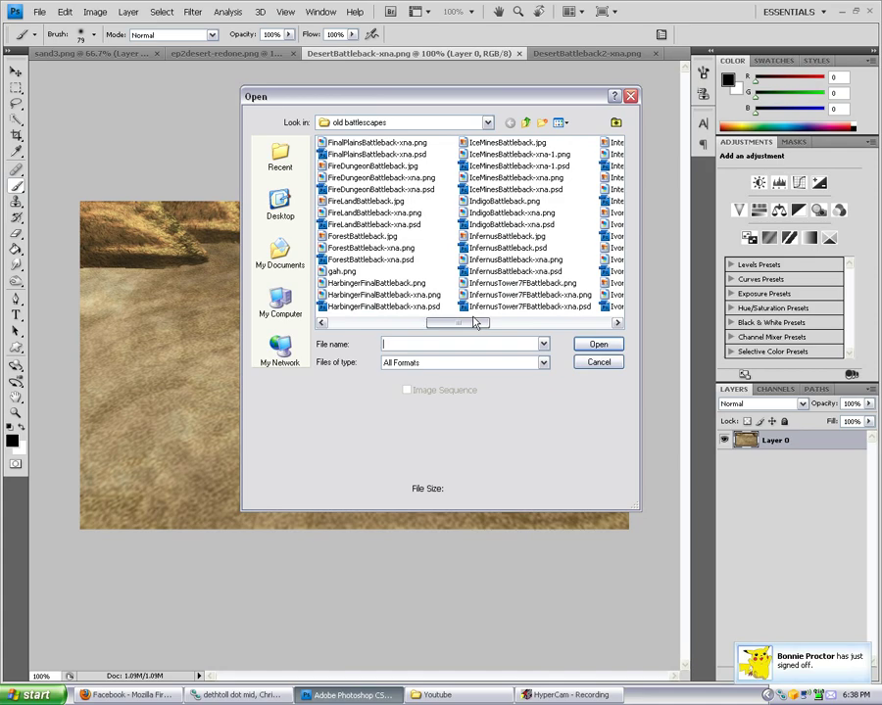
{"action": "left_click", "coordinate": [505, 247]}
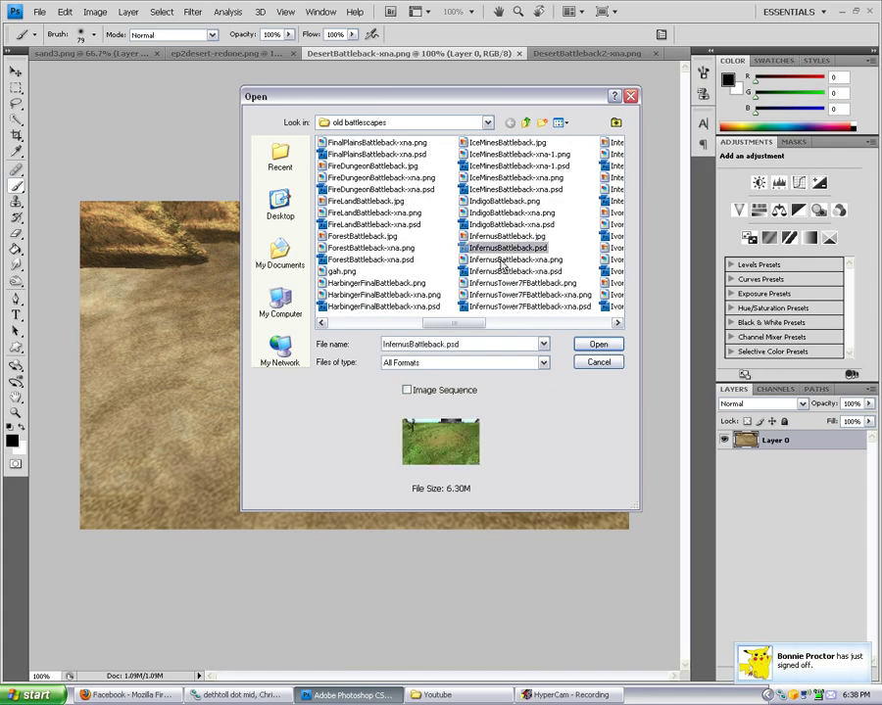
{"action": "left_click", "coordinate": [508, 272]}
{"action": "left_click_drag", "start_coordinate": [475, 325], "coordinate": [563, 326]}
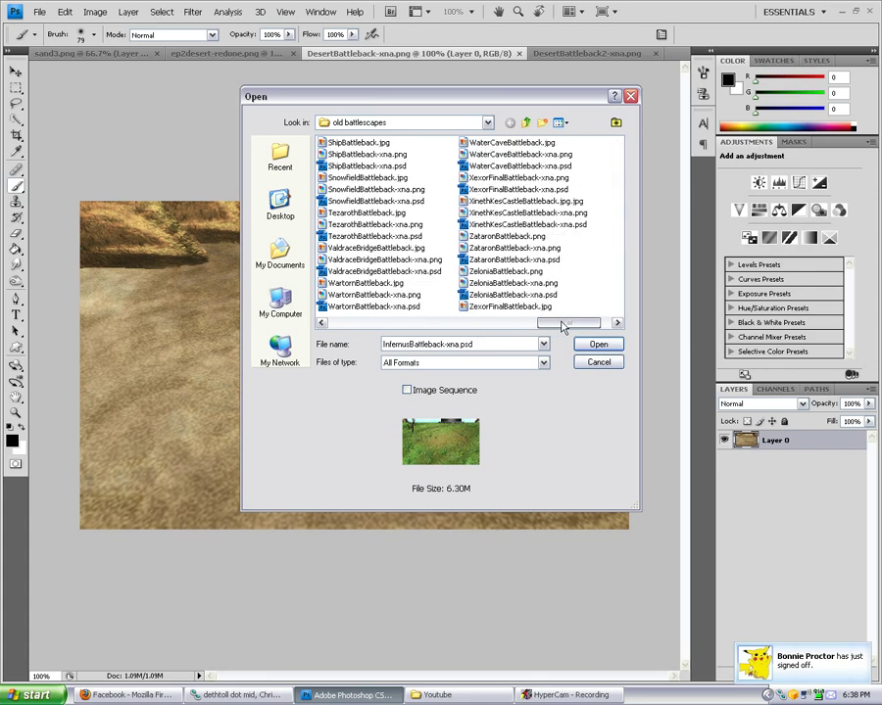
{"action": "left_click", "coordinate": [373, 201]}
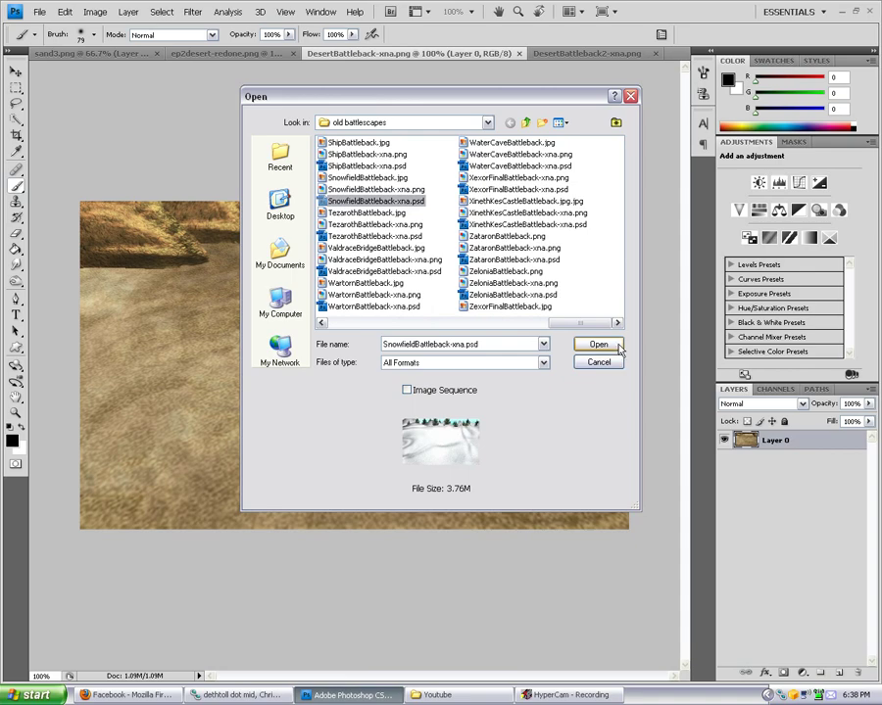
{"action": "left_click", "coordinate": [617, 347]}
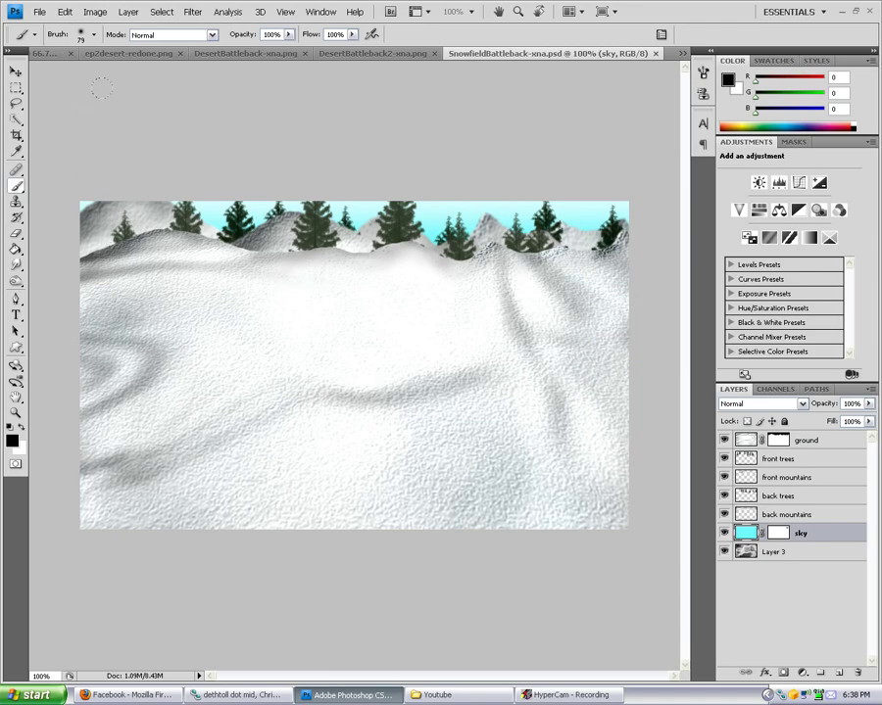
{"action": "left_click", "coordinate": [40, 12]}
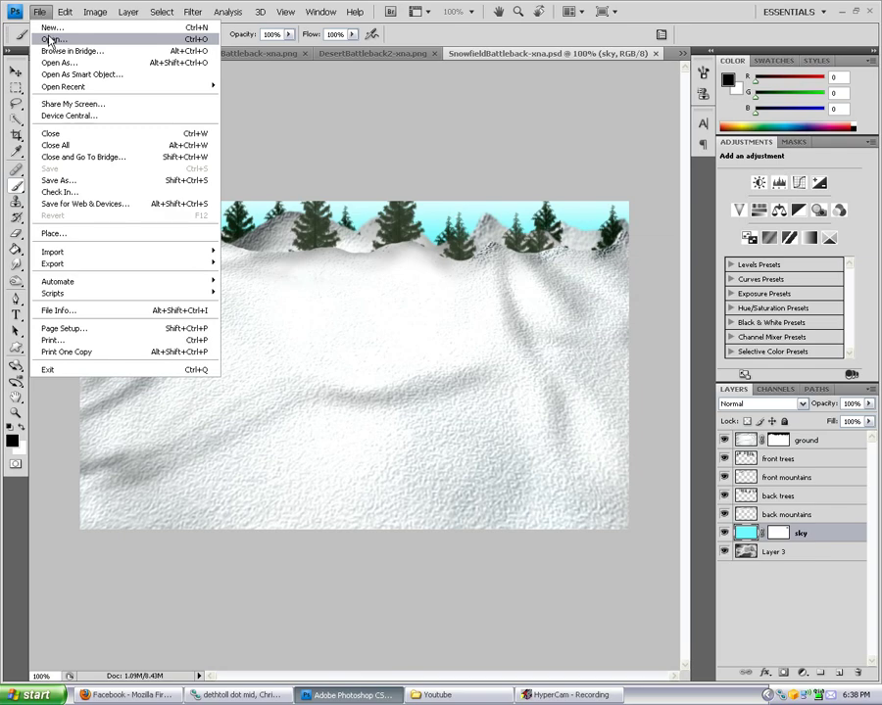
- Preview Tezaroth, Mountain, SenefariaTower, Lava and IvoryMyst battleback files
{"action": "left_click", "coordinate": [49, 39]}
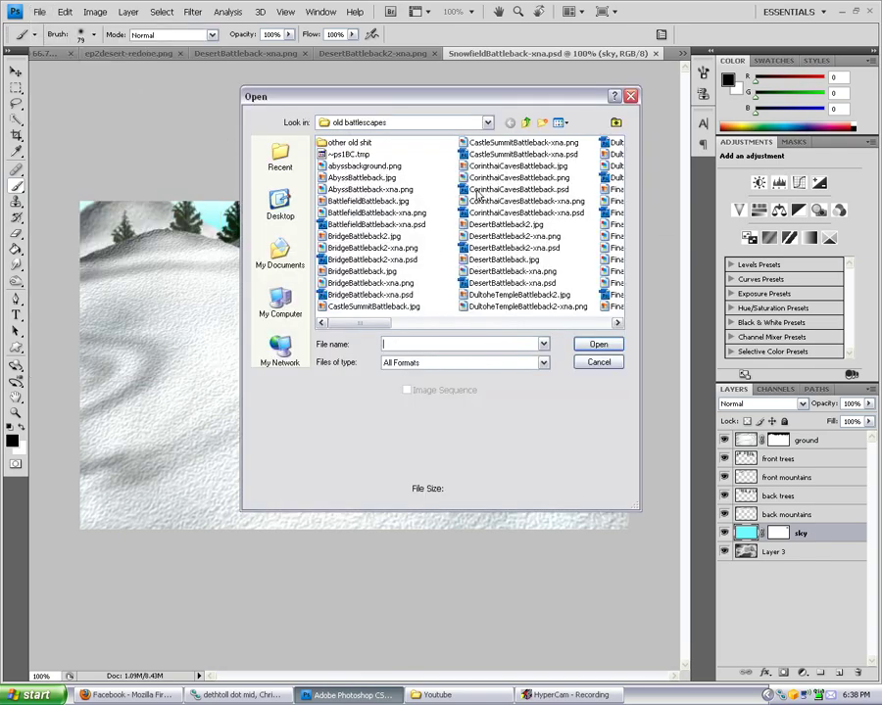
{"action": "left_click_drag", "start_coordinate": [348, 323], "coordinate": [565, 324]}
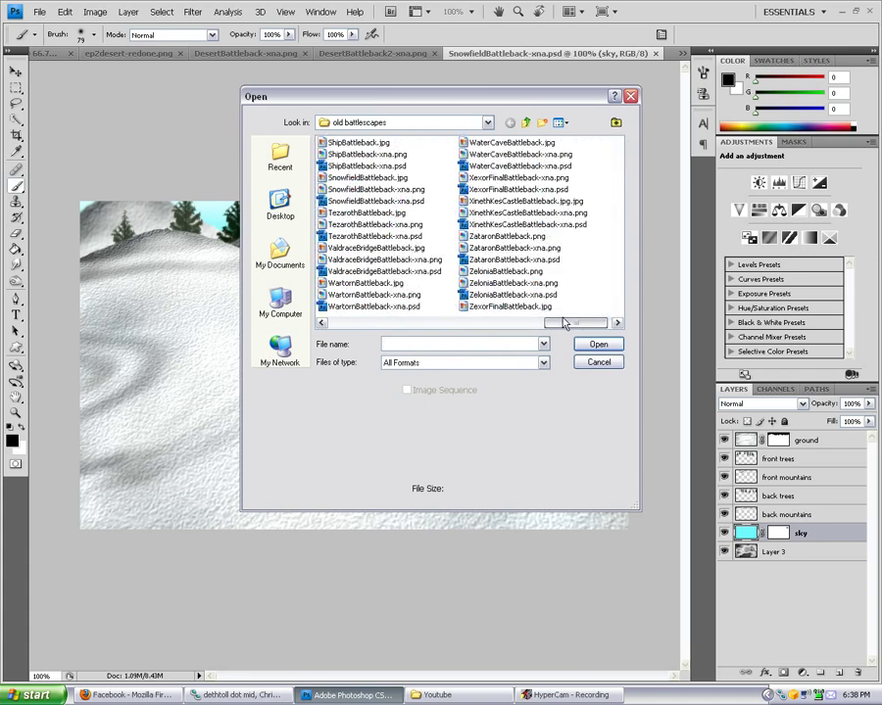
{"action": "left_click", "coordinate": [375, 237]}
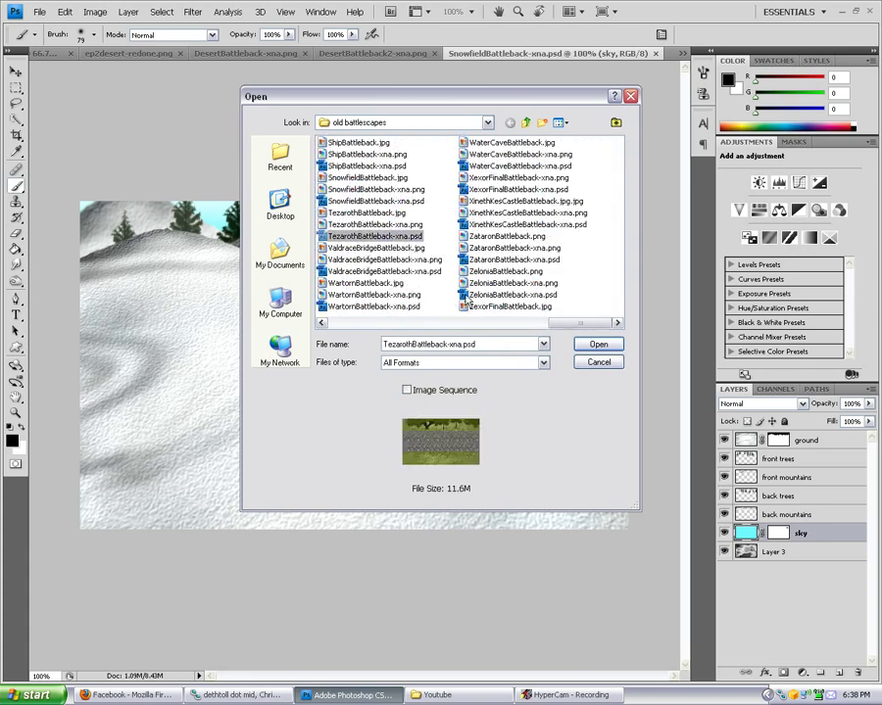
{"action": "scroll", "coordinate": [386, 224], "scroll_direction": "left", "scroll_amount": 1}
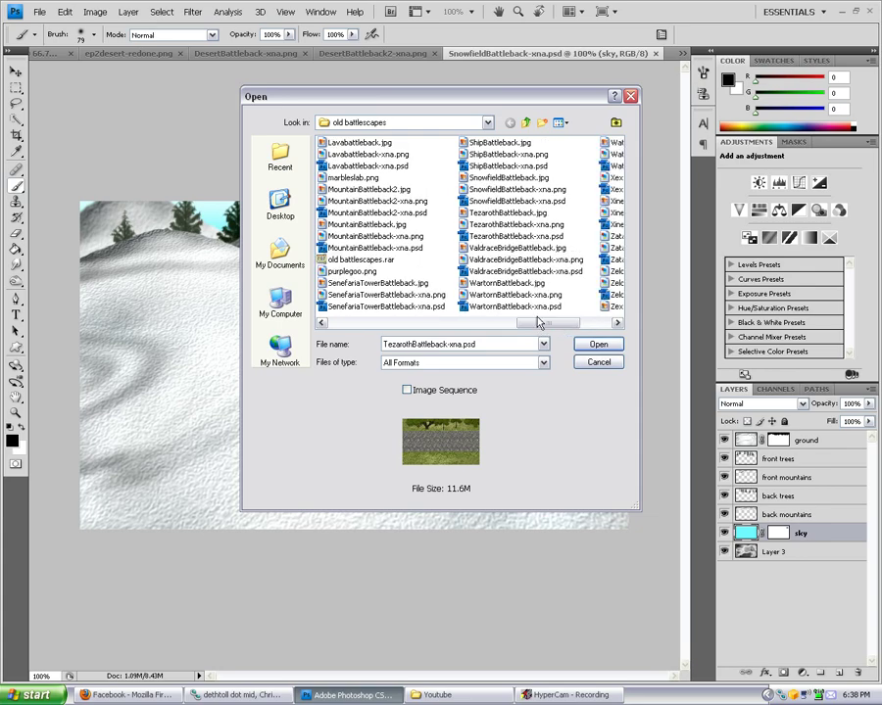
{"action": "left_click", "coordinate": [367, 212]}
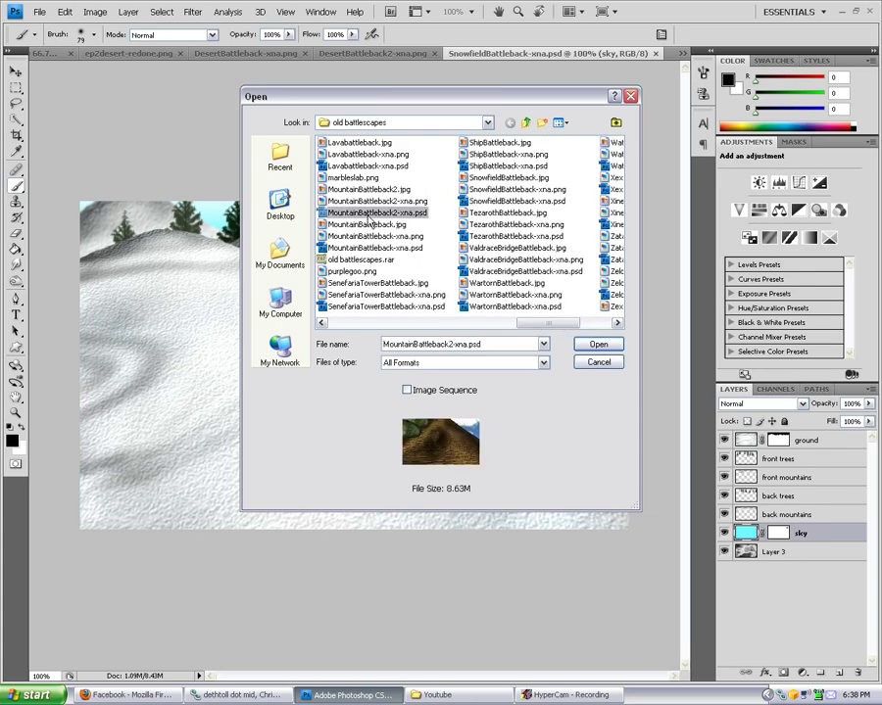
{"action": "left_click", "coordinate": [345, 307]}
{"action": "left_click", "coordinate": [368, 166]}
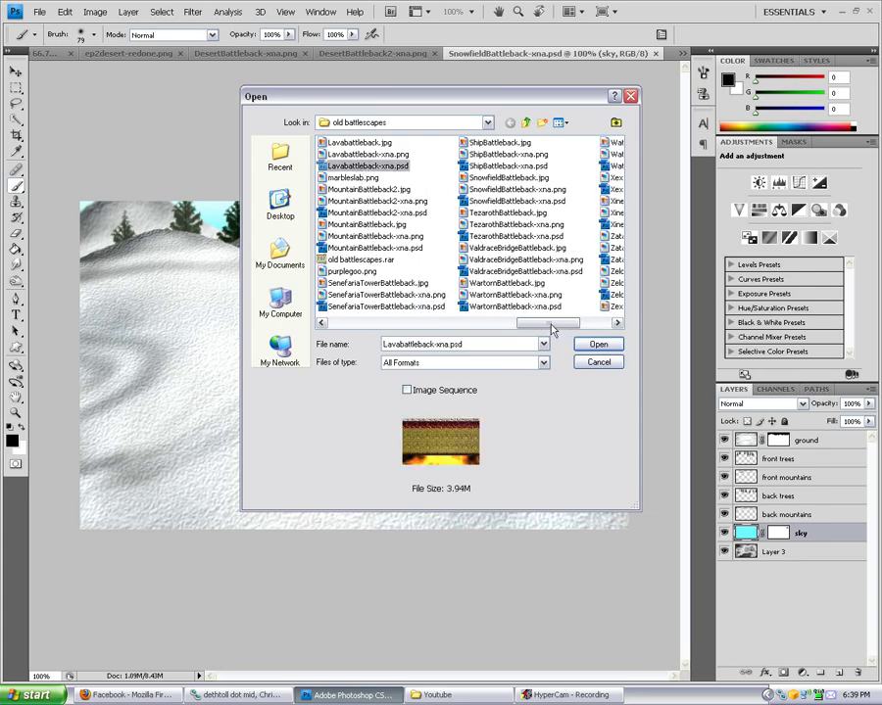
{"action": "left_click_drag", "start_coordinate": [546, 329], "coordinate": [517, 328]}
{"action": "left_click", "coordinate": [516, 248]}
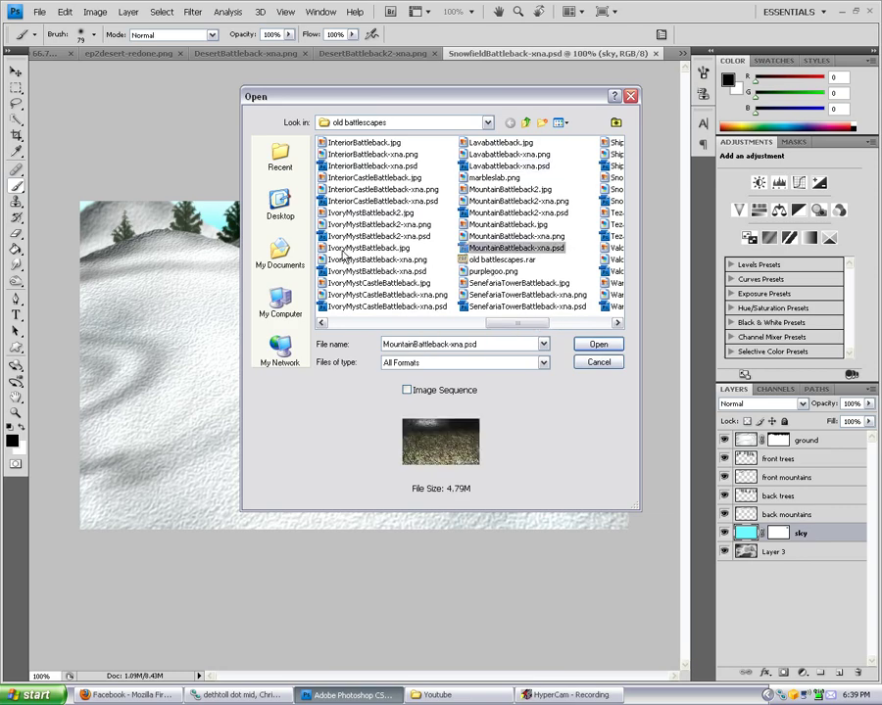
{"action": "left_click", "coordinate": [345, 237]}
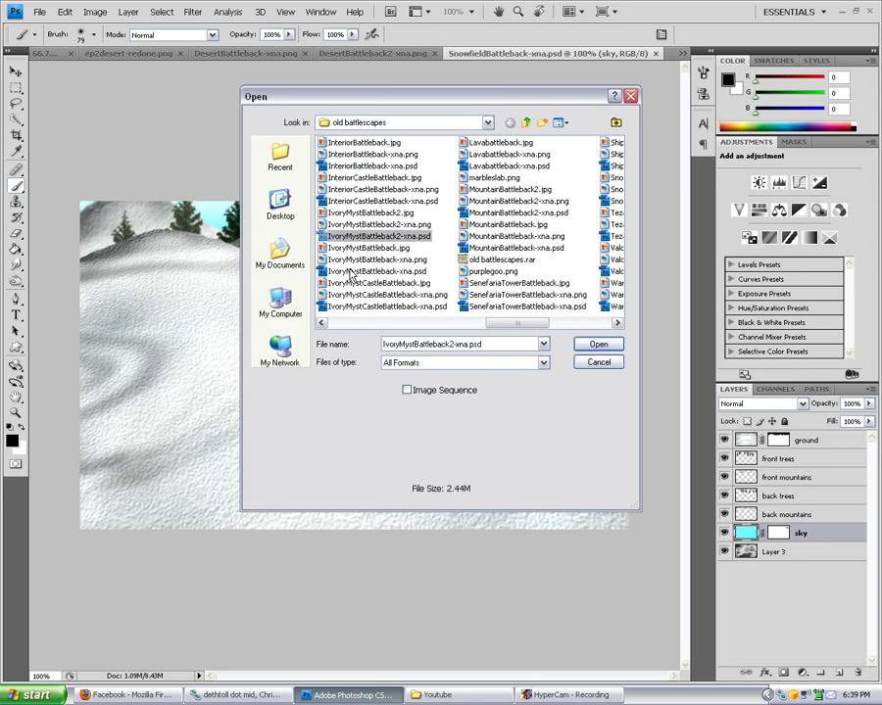
- Open the beach scene IvoryMystBattleback-xna.psd
{"action": "left_click", "coordinate": [350, 272]}
{"action": "left_click", "coordinate": [596, 344]}
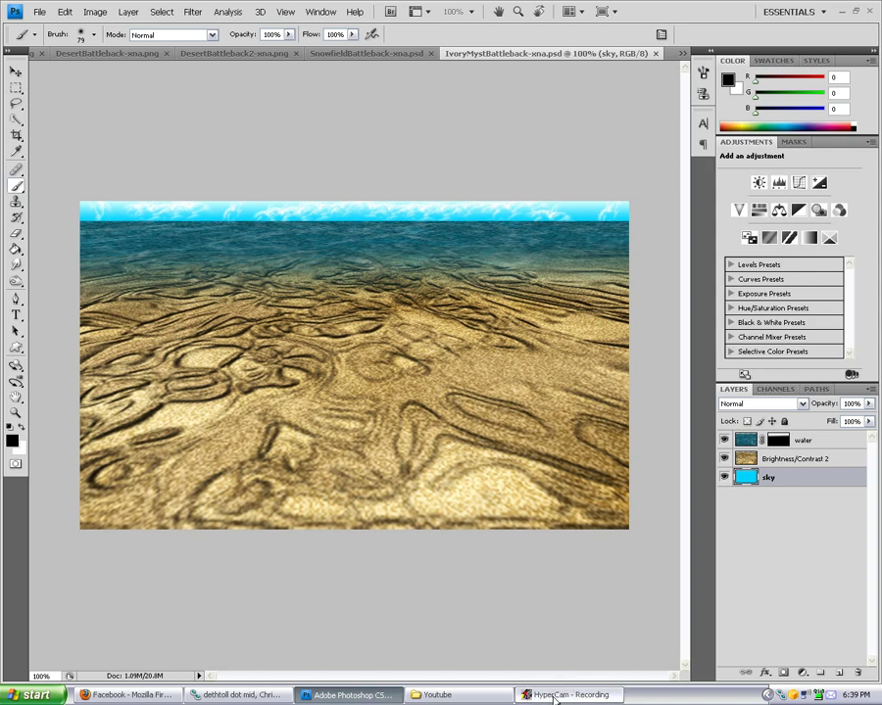
{"action": "left_click", "coordinate": [554, 696]}
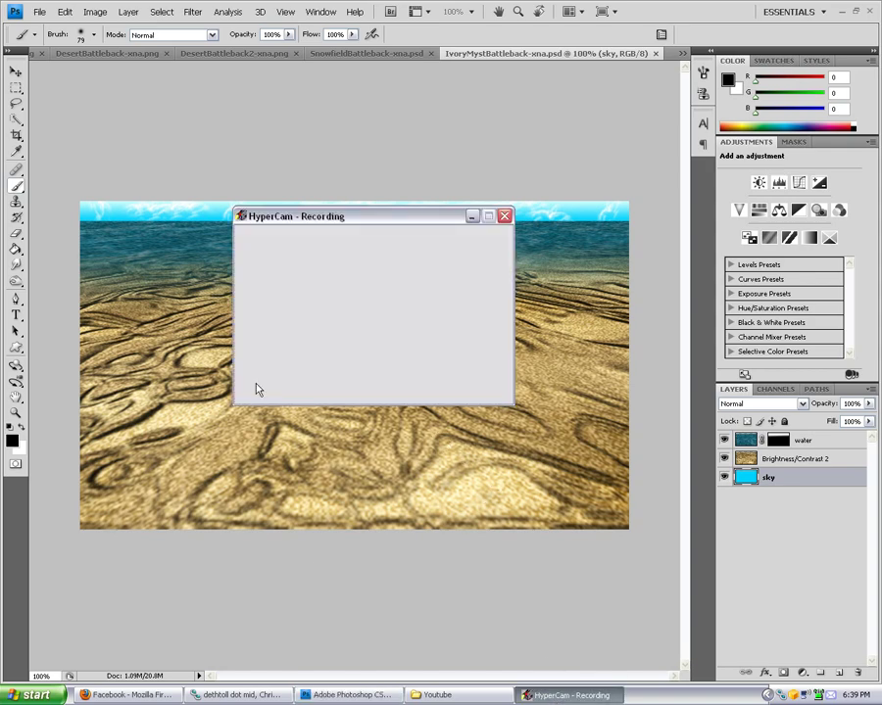